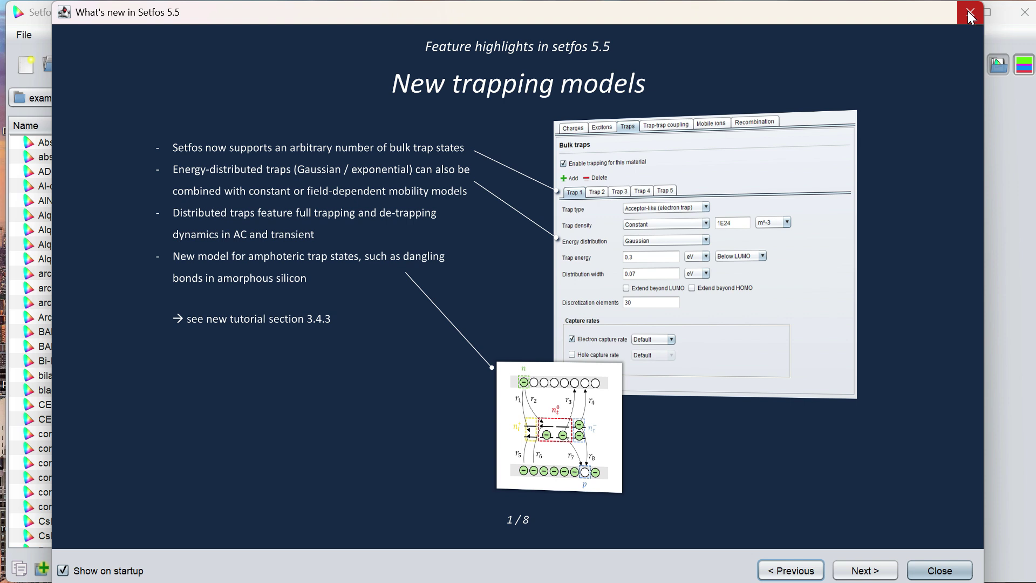
# - Close the What's New and new-version windows and create a new passive-optics simulation file
pyautogui.click(969, 13)
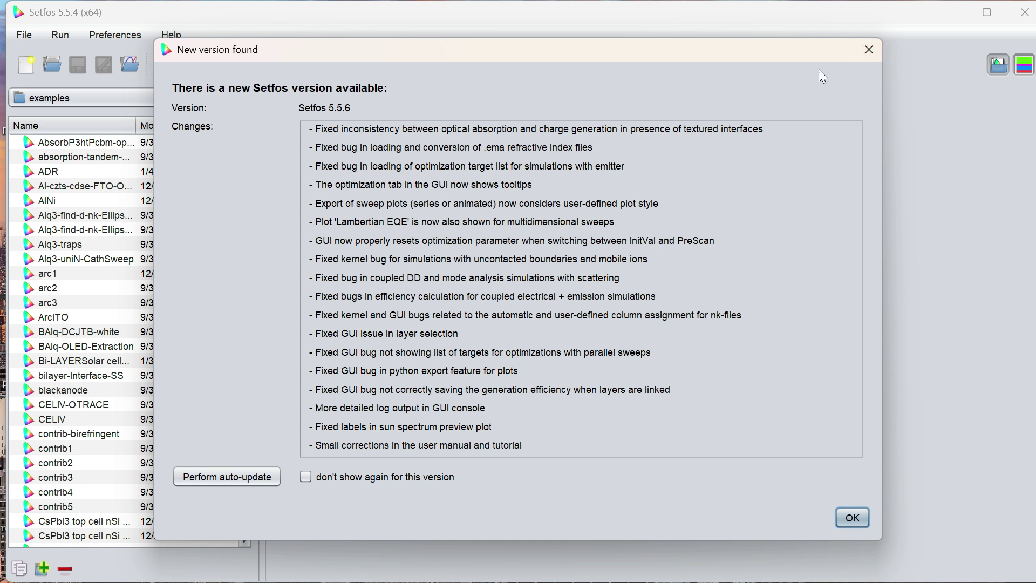
pyautogui.click(871, 51)
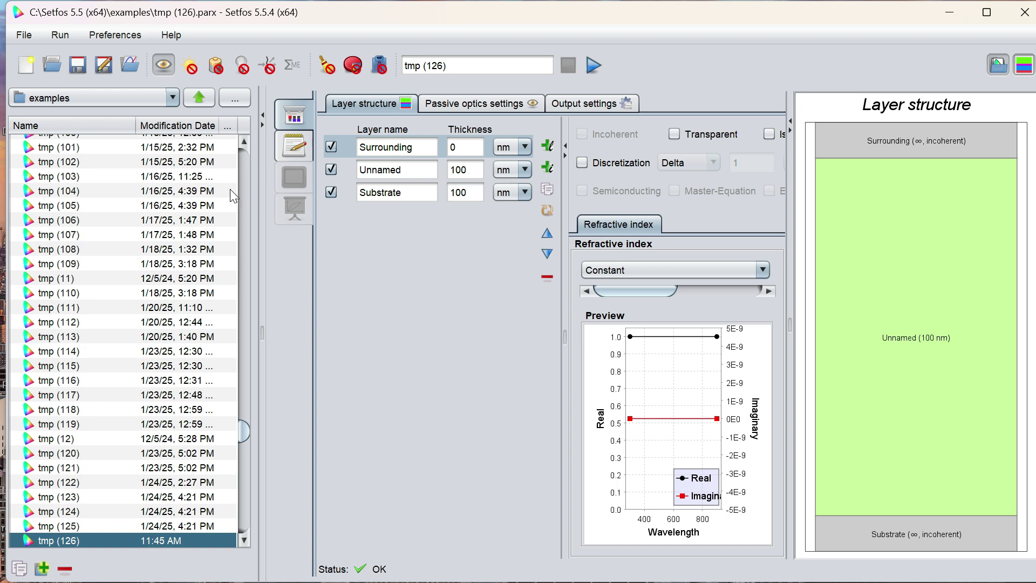
pyautogui.click(25, 69)
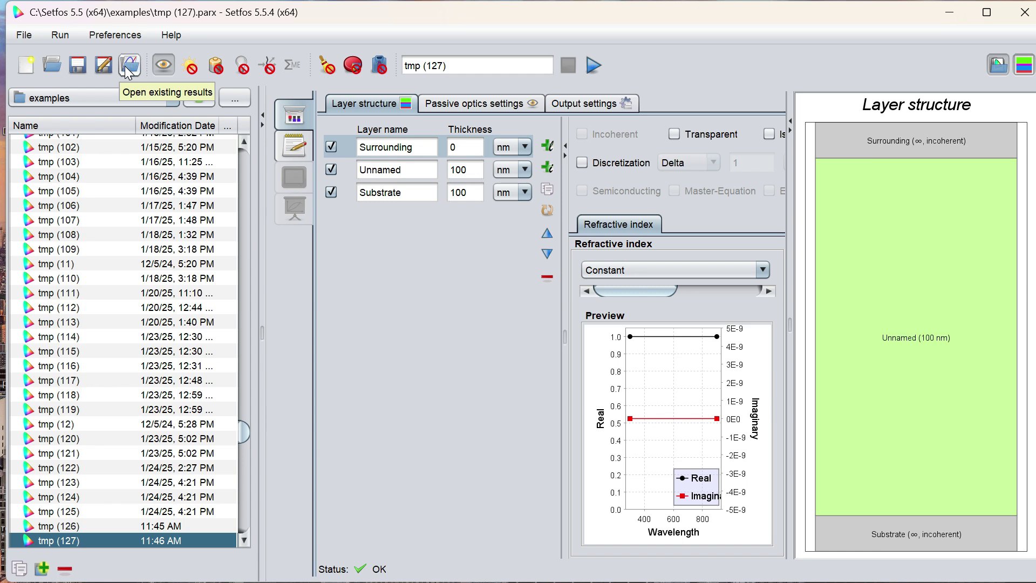
pyautogui.click(165, 64)
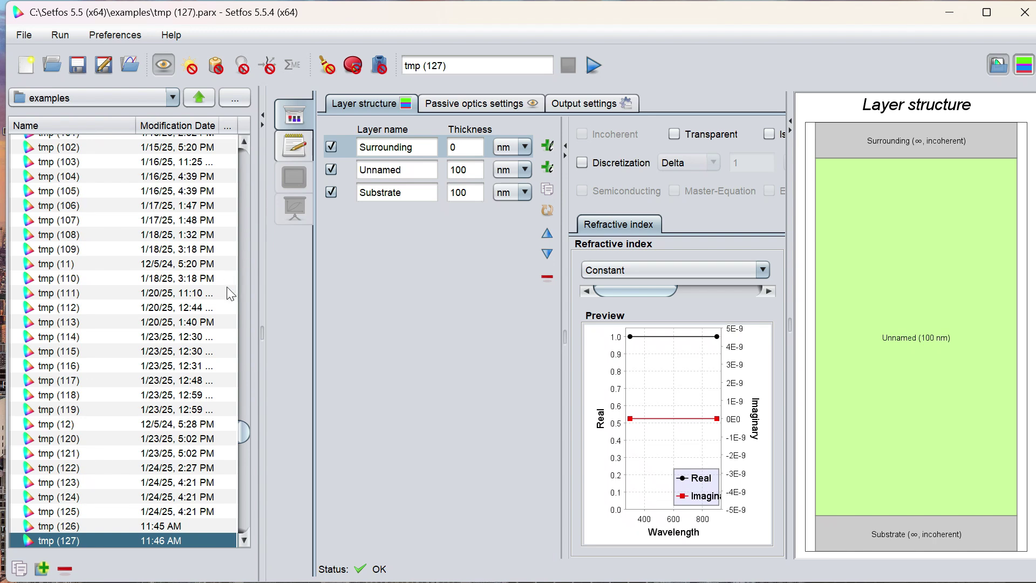
# - Open the Hoppe-MaxPhotocurrent example from the examples folder to view its layer structure
pyautogui.scroll(20, 129, 349)
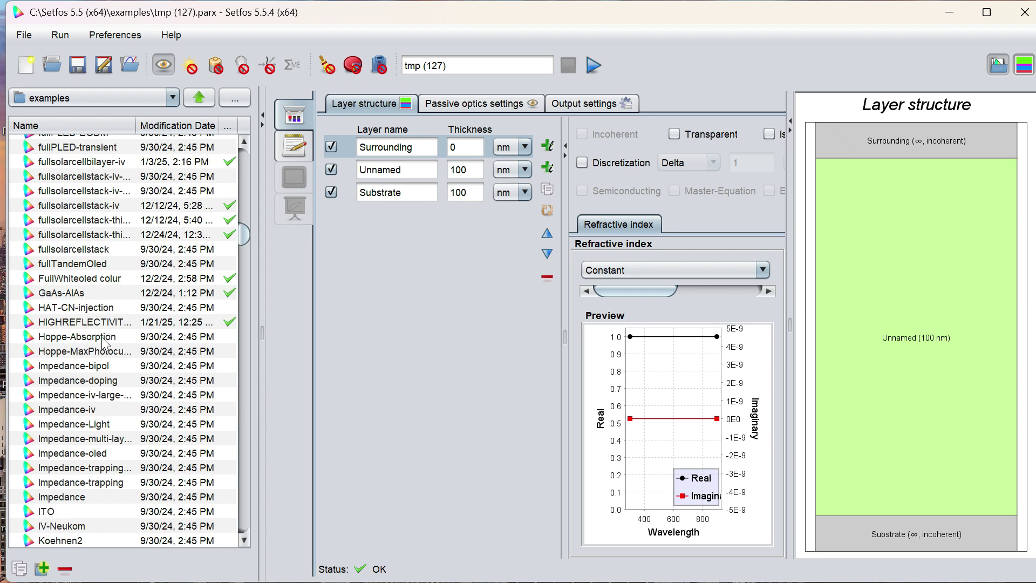
pyautogui.click(108, 338)
pyautogui.click(128, 353)
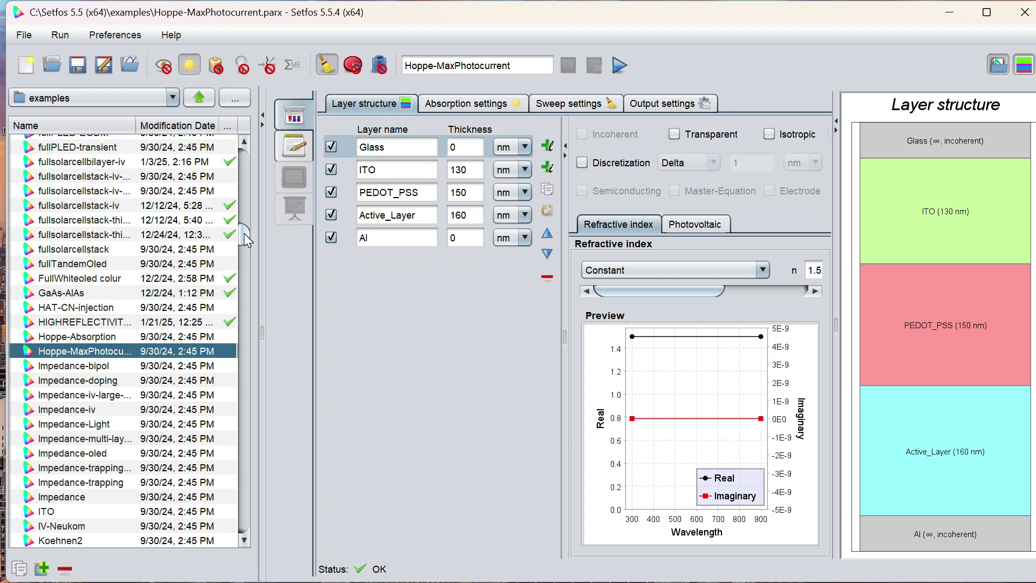
pyautogui.moveTo(244, 233); pyautogui.dragTo(243, 156)
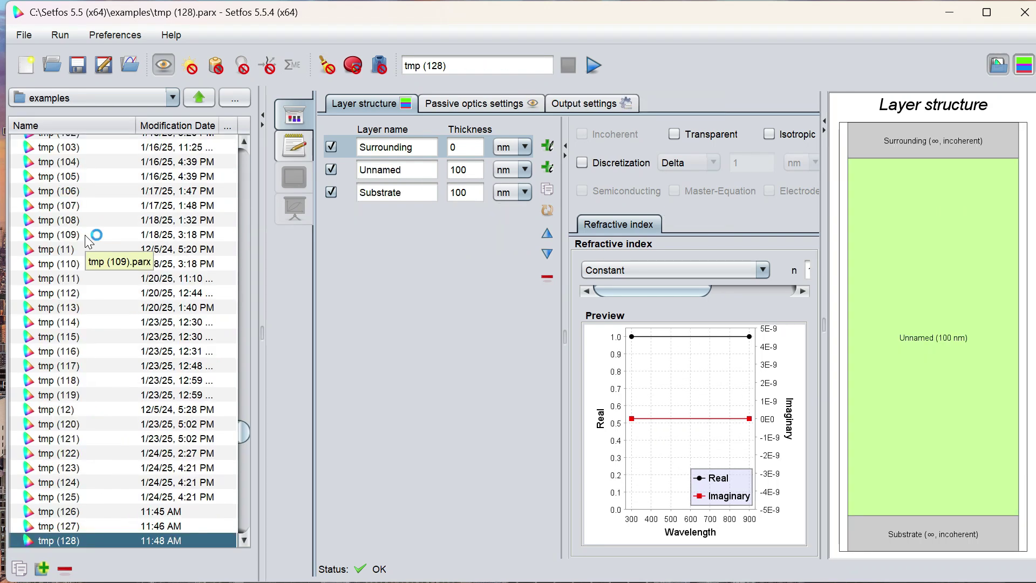
# - Add three unnamed layers beneath the Surrounding layer and rename the Surrounding layer as Glass
pyautogui.click(296, 145)
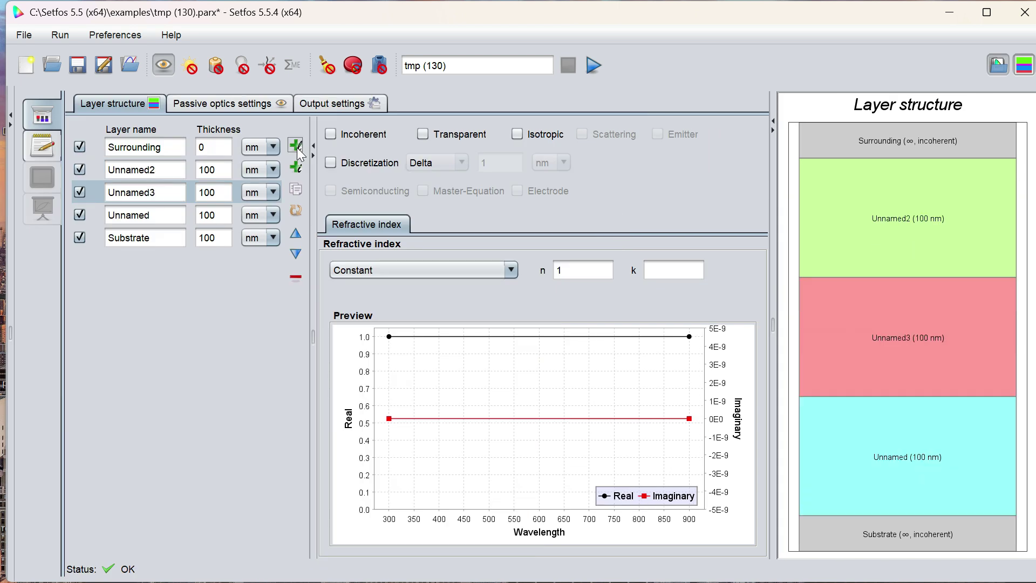
pyautogui.click(296, 146)
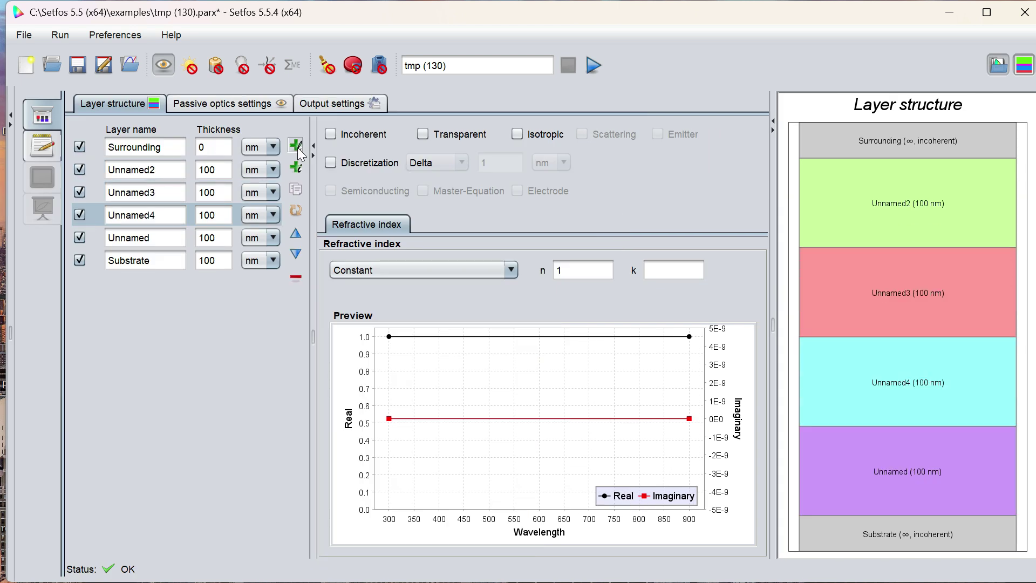
pyautogui.click(161, 147)
pyautogui.press('BackSpace')
pyautogui.press('BackSpace')
pyautogui.press('BackSpace')
pyautogui.press('BackSpace')
pyautogui.press('BackSpace')
pyautogui.press('BackSpace')
pyautogui.press('BackSpace')
pyautogui.press('BackSpace')
pyautogui.press('BackSpace')
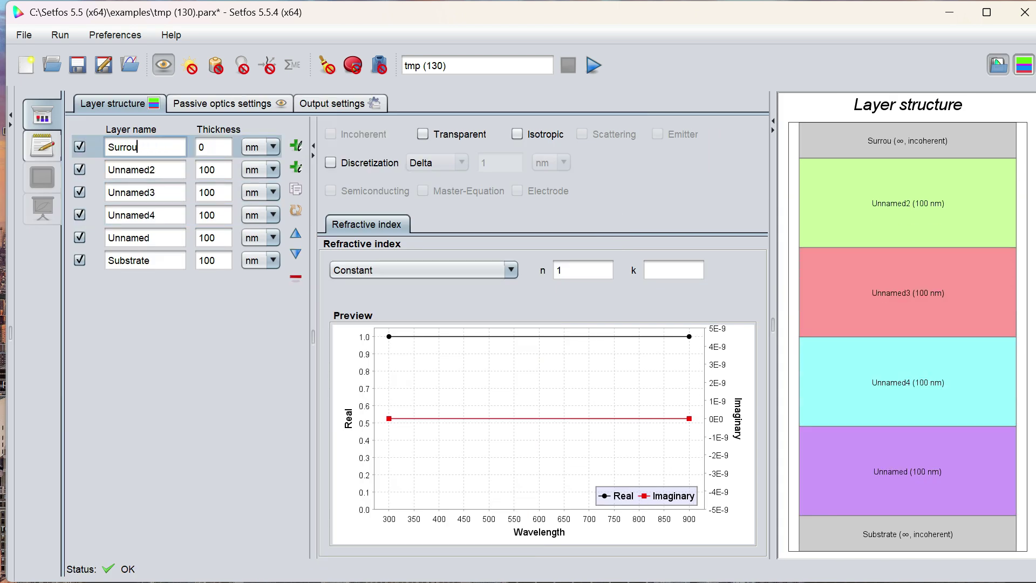
pyautogui.press('BackSpace')
pyautogui.press('BackSpace')
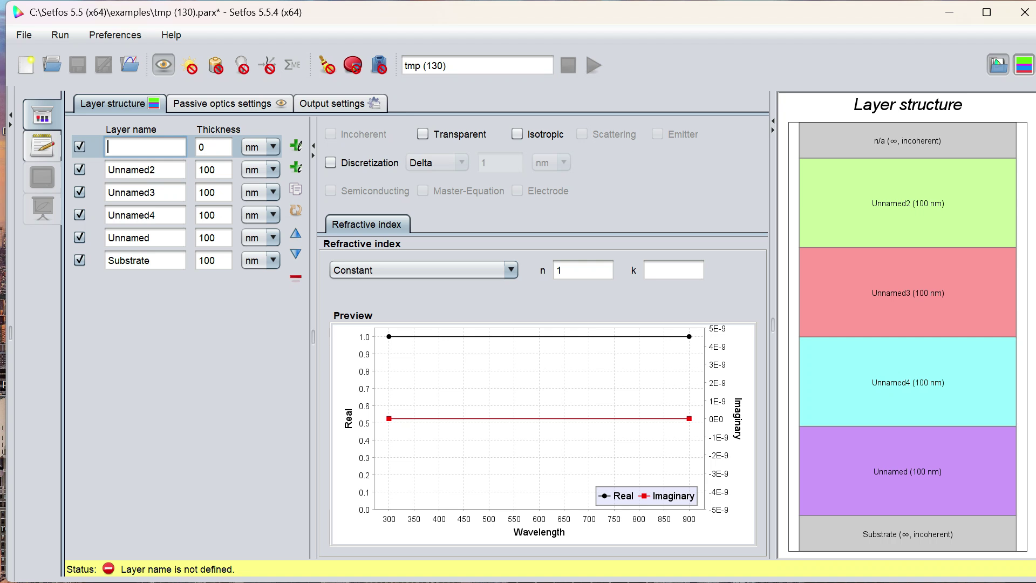
pyautogui.write('Glass')
# - Rename the second layer, directly below Glass, as ITO
pyautogui.click(161, 169)
pyautogui.press('BackSpace')
pyautogui.press('BackSpace')
pyautogui.press('BackSpace')
pyautogui.press('BackSpace')
pyautogui.press('BackSpace')
pyautogui.press('BackSpace')
pyautogui.press('BackSpace')
pyautogui.press('BackSpace')
pyautogui.write('ITO')
# - Rename the third layer, directly below ITO, as PEDOTpss
pyautogui.click(161, 192)
pyautogui.press('BackSpace')
pyautogui.press('BackSpace')
pyautogui.press('BackSpace')
pyautogui.press('BackSpace')
pyautogui.press('BackSpace')
pyautogui.press('BackSpace')
pyautogui.press('BackSpace')
pyautogui.press('BackSpace')
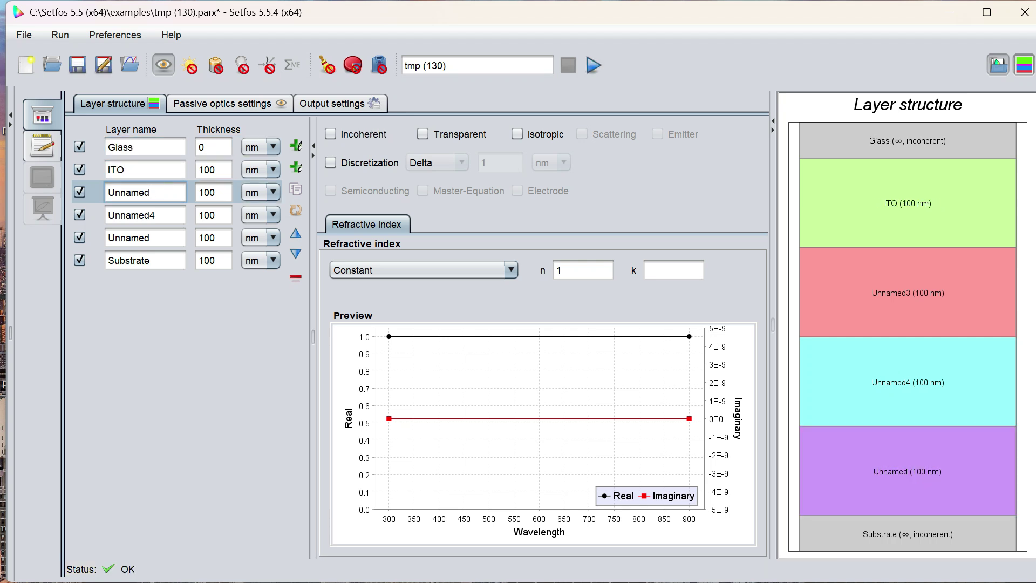
pyautogui.write('PEDOTpss')
# - Rename the fourth layer, directly below PEDOTpss, as ActiveLAYER
pyautogui.click(161, 215)
pyautogui.press('BackSpace')
pyautogui.press('BackSpace')
pyautogui.press('BackSpace')
pyautogui.press('BackSpace')
pyautogui.press('BackSpace')
pyautogui.press('BackSpace')
pyautogui.press('BackSpace')
pyautogui.press('BackSpace')
pyautogui.write('ActiveLAYER')
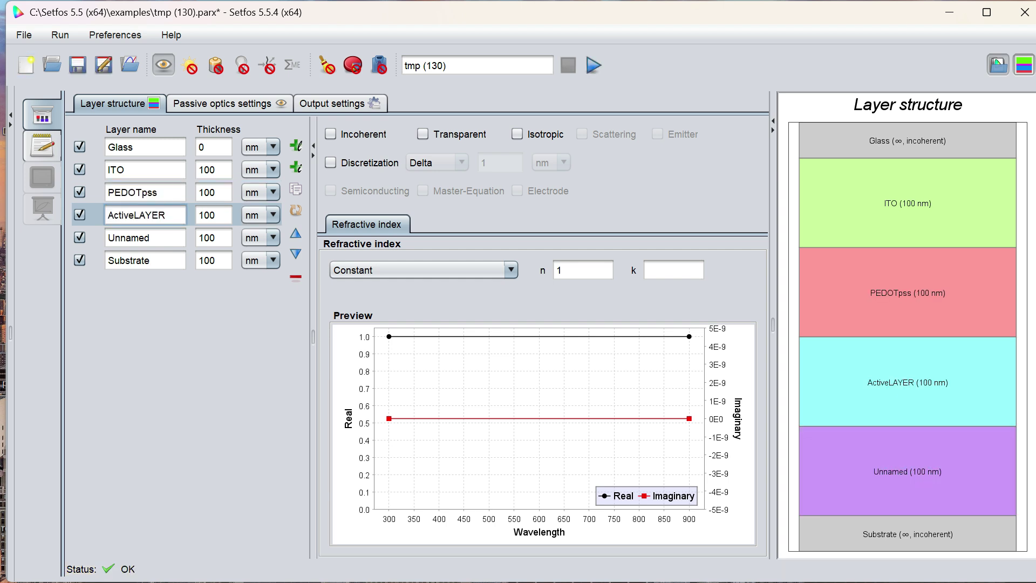
# - Rename the fifth layer as AL and delete the Substrate layer beneath it
pyautogui.click(161, 238)
pyautogui.press('BackSpace')
pyautogui.press('BackSpace')
pyautogui.press('BackSpace')
pyautogui.press('BackSpace')
pyautogui.press('BackSpace')
pyautogui.press('BackSpace')
pyautogui.press('BackSpace')
pyautogui.write('AL')
pyautogui.click(190, 270)
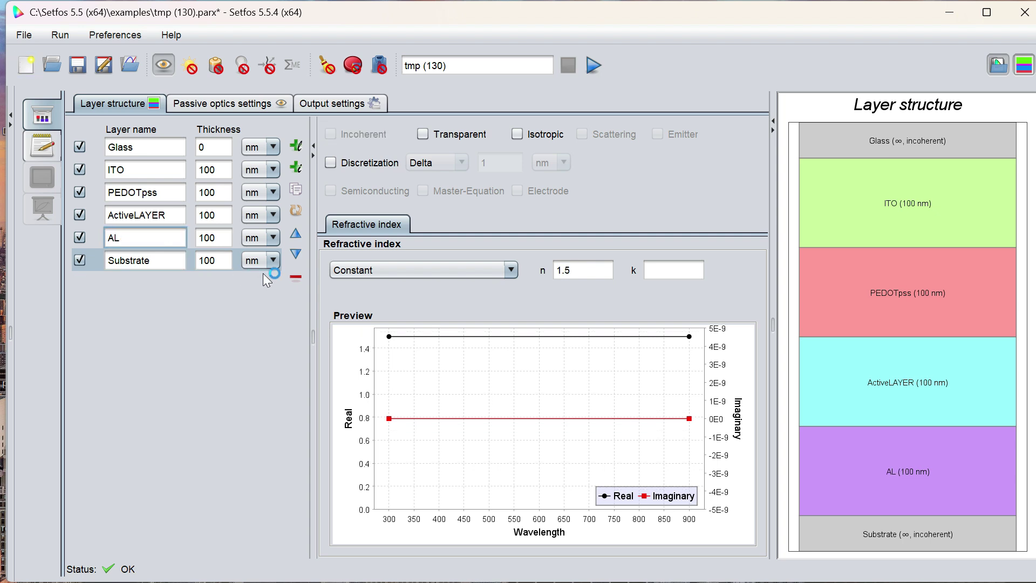
pyautogui.click(296, 277)
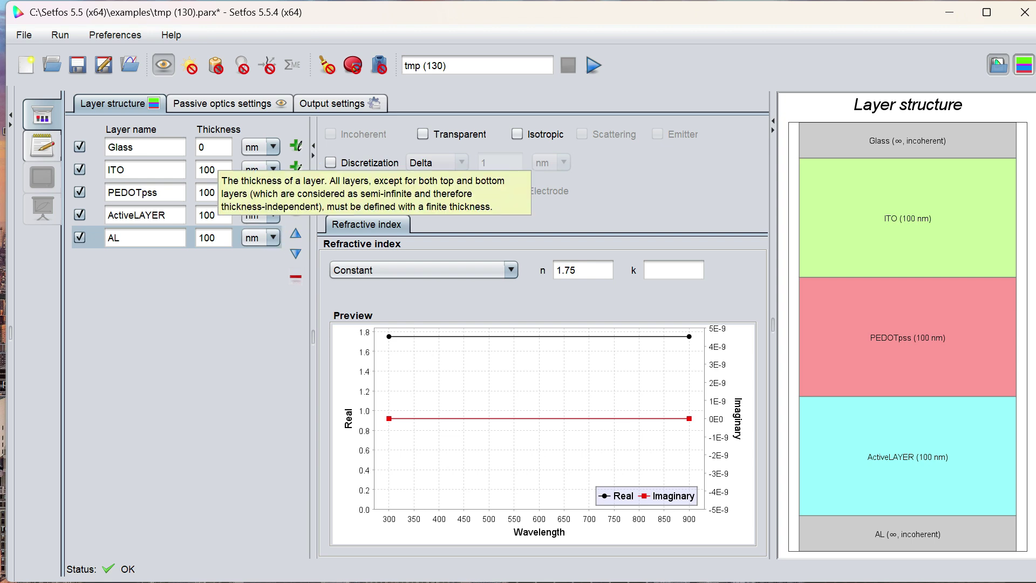
# - Set the AL layer's thickness to 0 nm and the ITO layer's thickness to 130 nm
pyautogui.click(221, 237)
pyautogui.press('BackSpace')
pyautogui.press('BackSpace')
pyautogui.press('BackSpace')
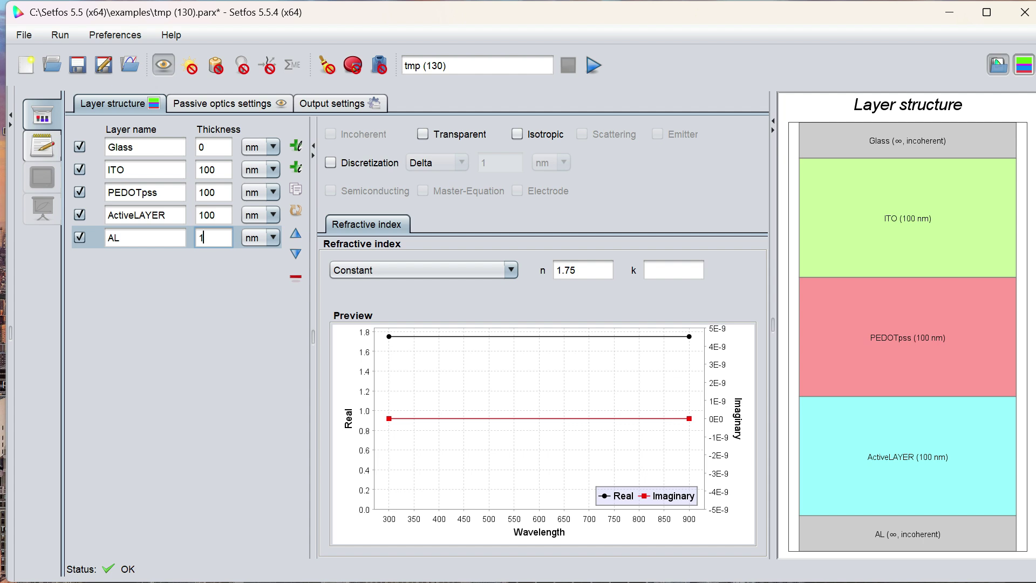
pyautogui.write('0')
pyautogui.click(221, 169)
pyautogui.press('BackSpace')
pyautogui.press('BackSpace')
pyautogui.write('30')
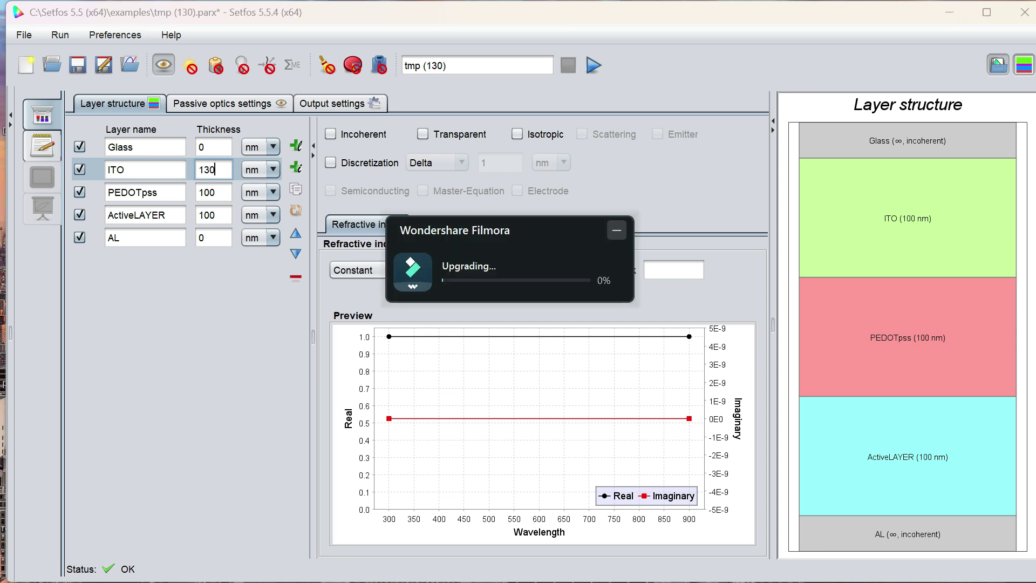
# - Set the PEDOTpss thickness to 150 nm and the ActiveLAYER thickness to 160 nm
pyautogui.click(213, 192)
pyautogui.press('BackSpace')
pyautogui.press('BackSpace')
pyautogui.press('BackSpace')
pyautogui.write('150')
pyautogui.click(213, 215)
pyautogui.press('BackSpace')
pyautogui.press('BackSpace')
pyautogui.write('60')
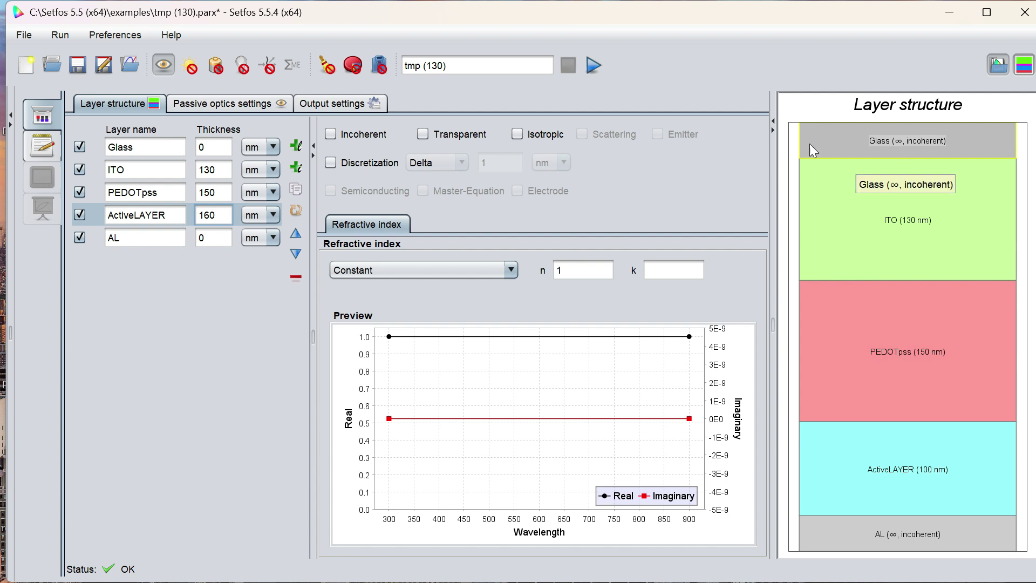
# - Hide the layer structure preview and enable the absorption simulation with a wavelength sweep as spectral variable
pyautogui.click(773, 130)
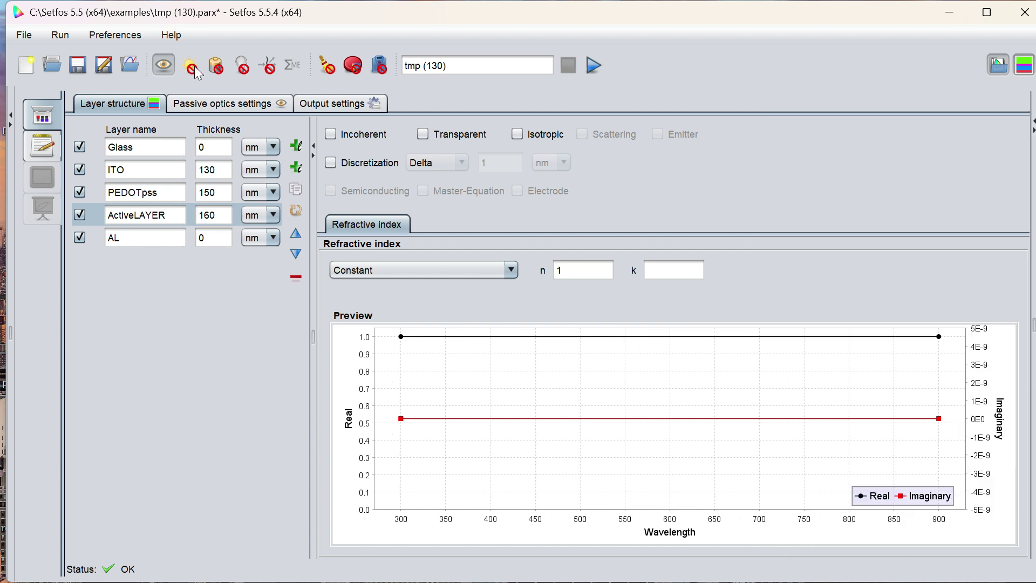
pyautogui.click(191, 66)
pyautogui.click(132, 177)
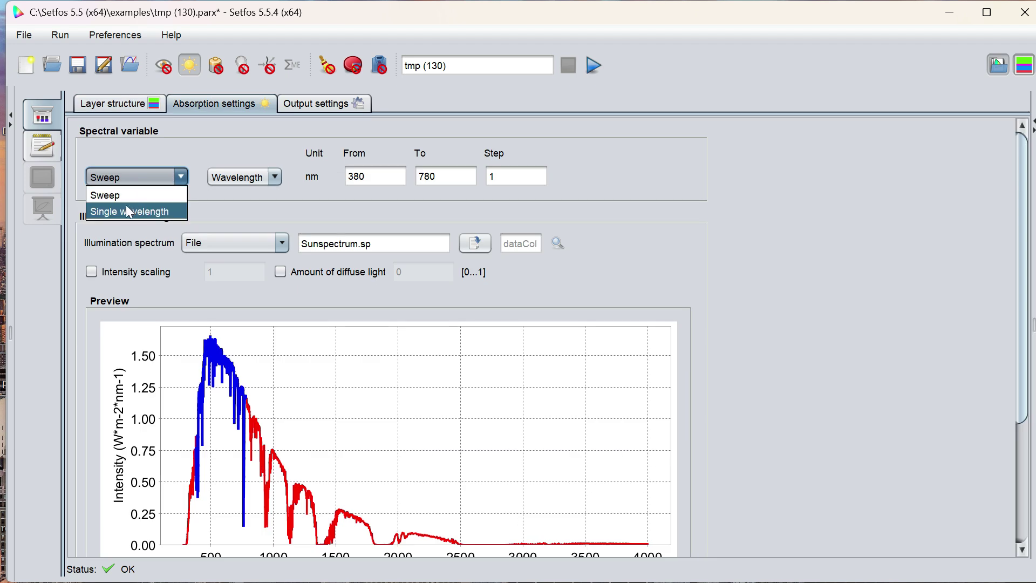
pyautogui.click(126, 195)
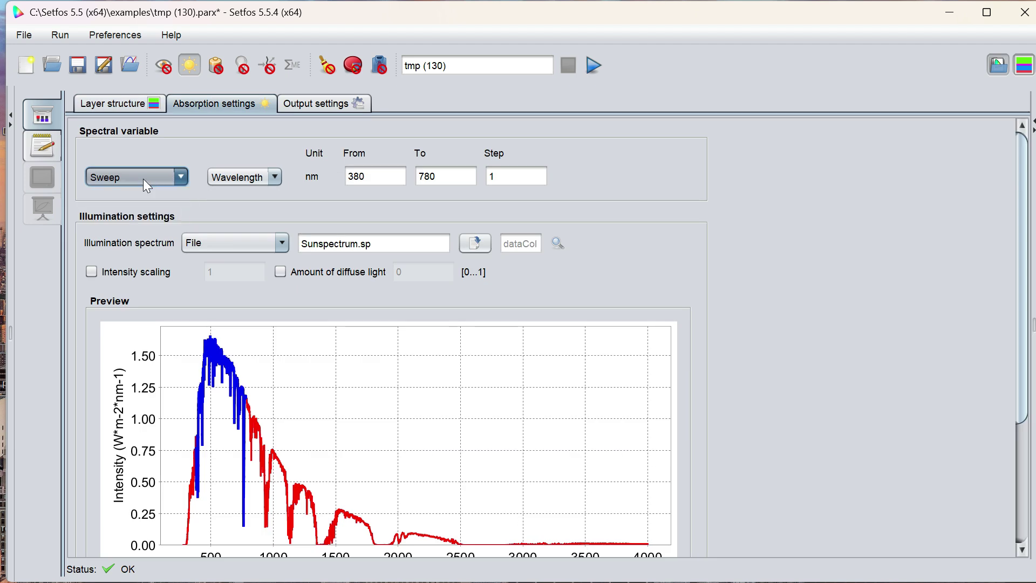
pyautogui.click(231, 182)
pyautogui.click(257, 175)
# - Set the spectral wavelength range from 300 to 800 nm
pyautogui.click(378, 176)
pyautogui.press('BackSpace')
pyautogui.press('BackSpace')
pyautogui.write('00')
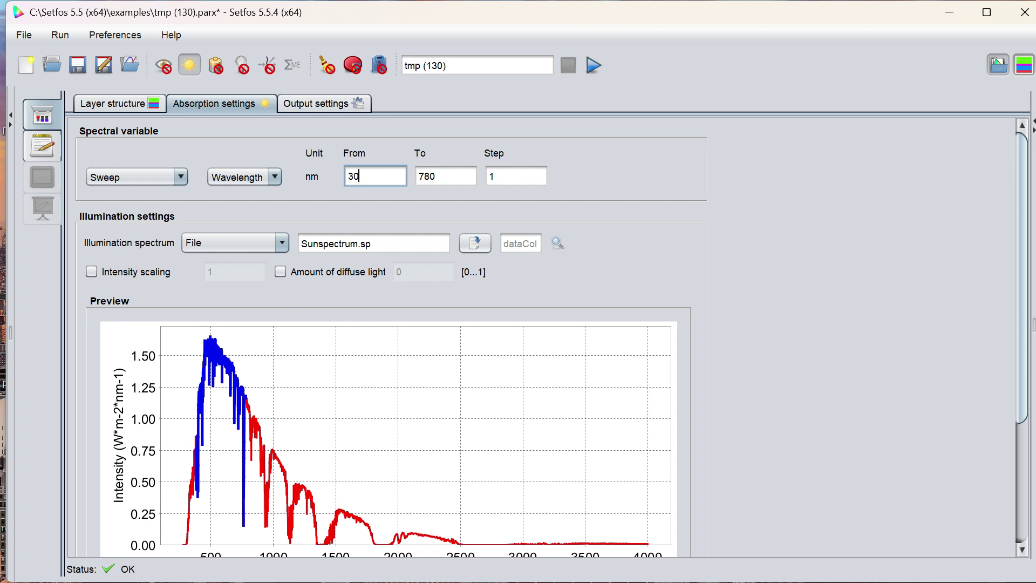
pyautogui.click(446, 177)
pyautogui.press('BackSpace')
pyautogui.press('BackSpace')
pyautogui.press('BackSpace')
pyautogui.write('800')
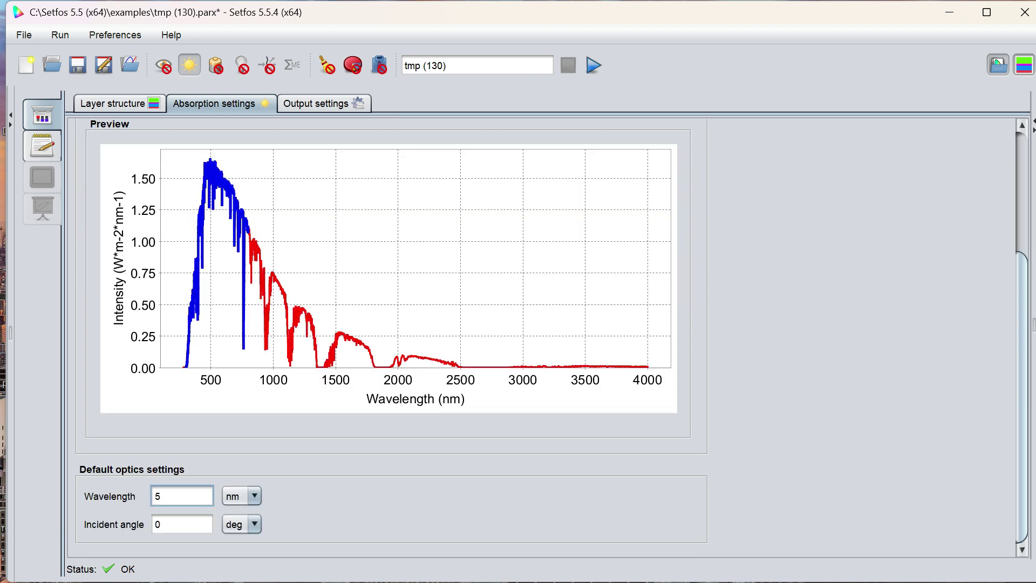
# - Set the wavelength in the default optics settings to 300 nm
pyautogui.press('BackSpace')
pyautogui.write('300')
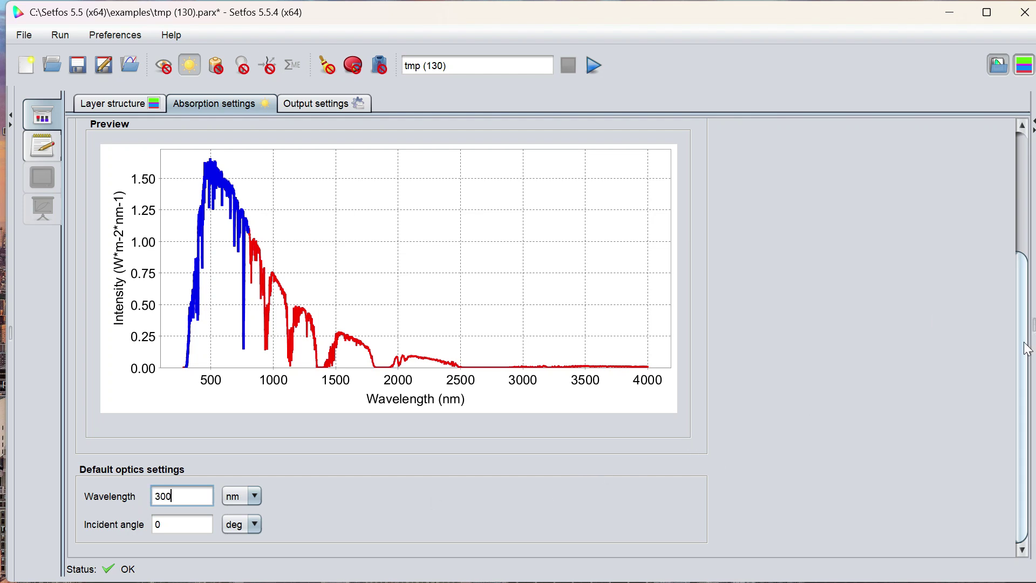
pyautogui.moveTo(1025, 348); pyautogui.dragTo(1014, 221)
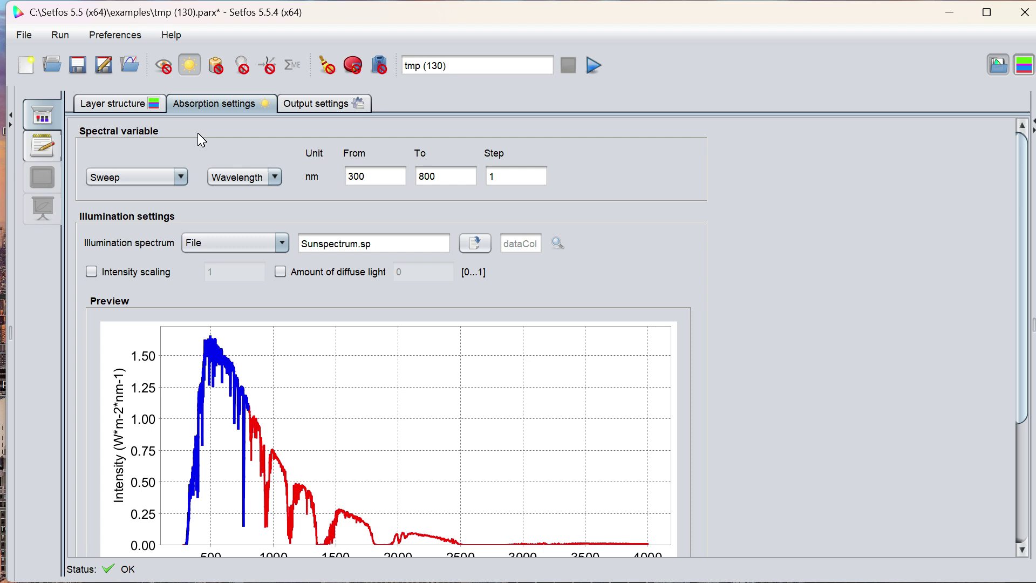
# - Enable the parameter sweep and choose the ActiveLAYER thickness as the sweep parameter
pyautogui.click(113, 103)
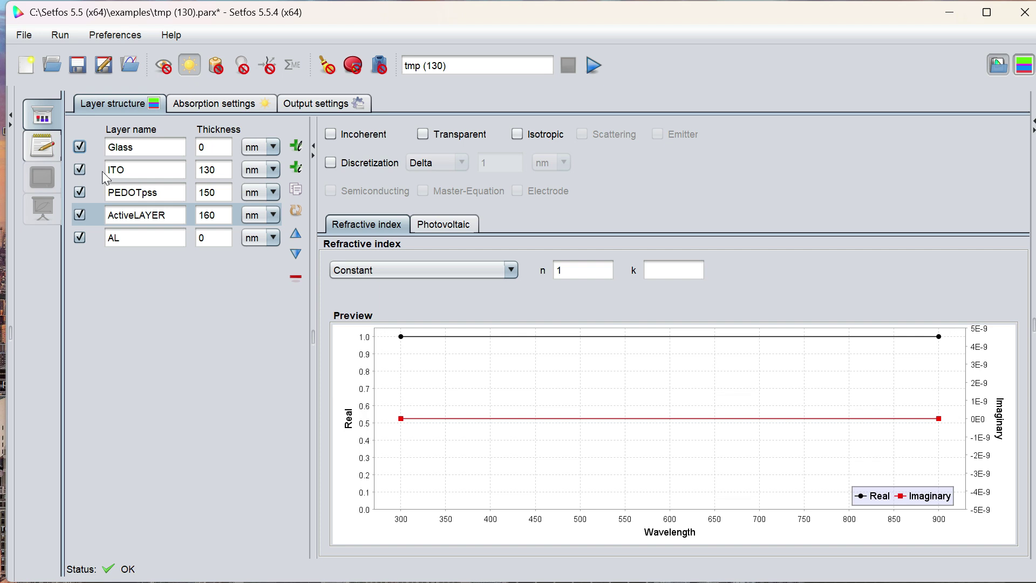
pyautogui.click(326, 66)
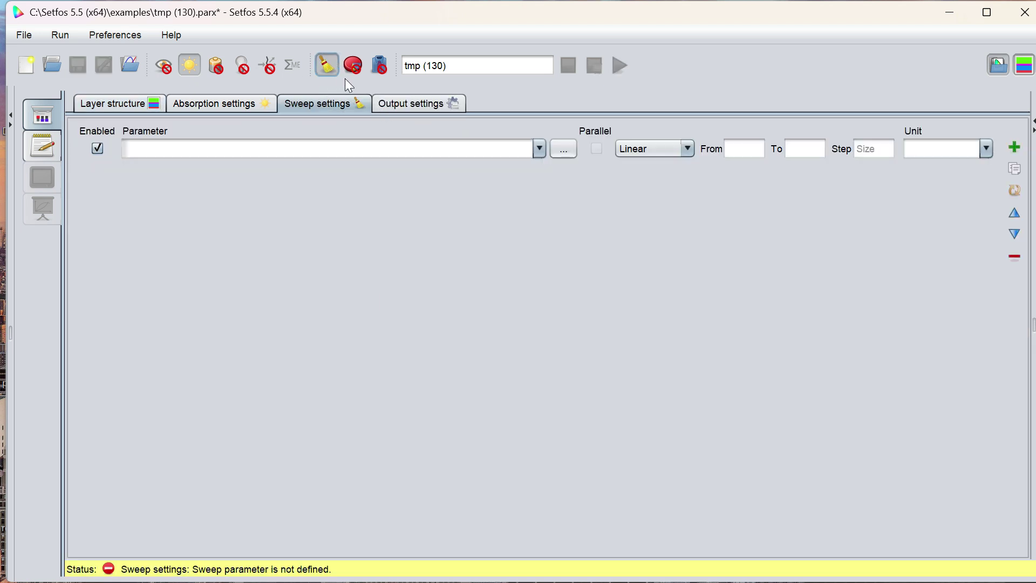
pyautogui.click(563, 149)
pyautogui.moveTo(608, 163)
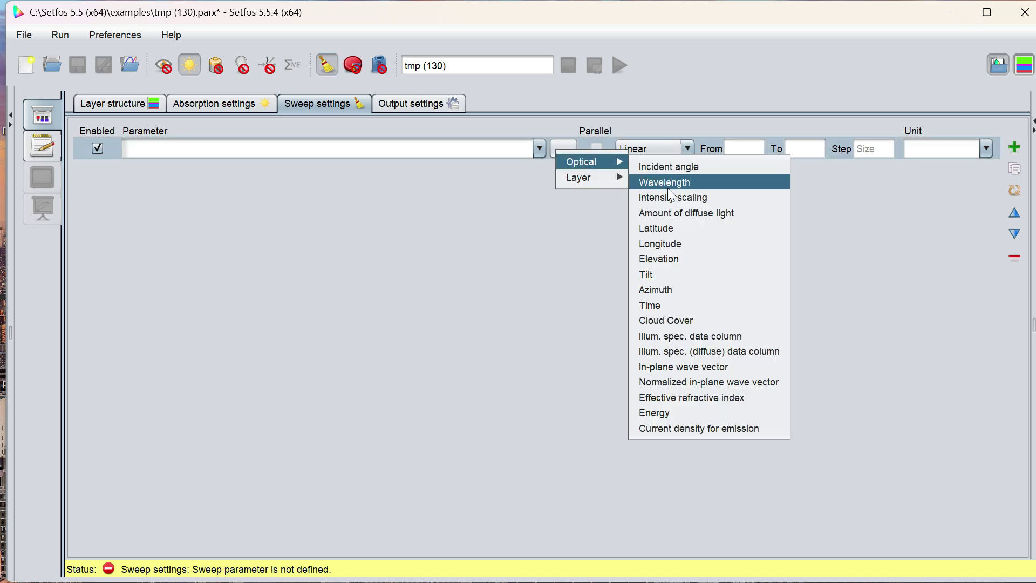
pyautogui.moveTo(589, 178)
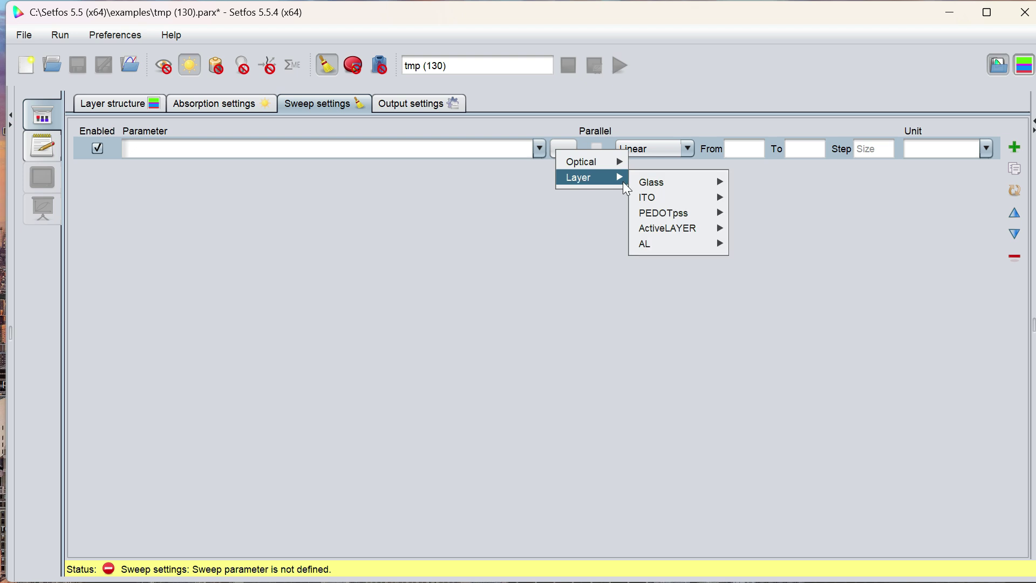
pyautogui.moveTo(714, 232)
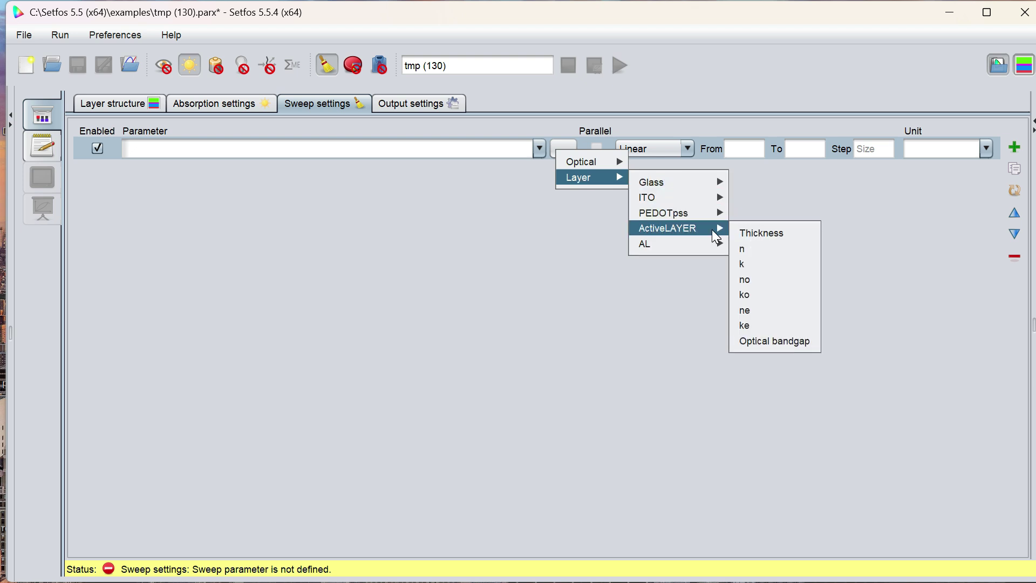
pyautogui.click(754, 233)
# - Define the ActiveLAYER thickness sweep as a list of 20, 40, 60, 80, 120, 160, 200 and 320 nm
pyautogui.click(686, 145)
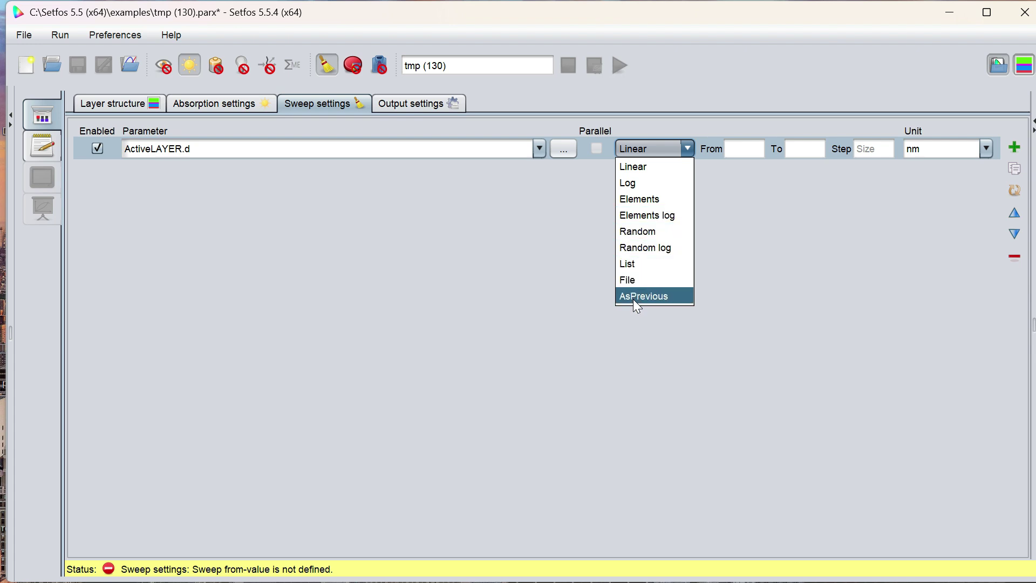
pyautogui.click(633, 267)
pyautogui.click(748, 149)
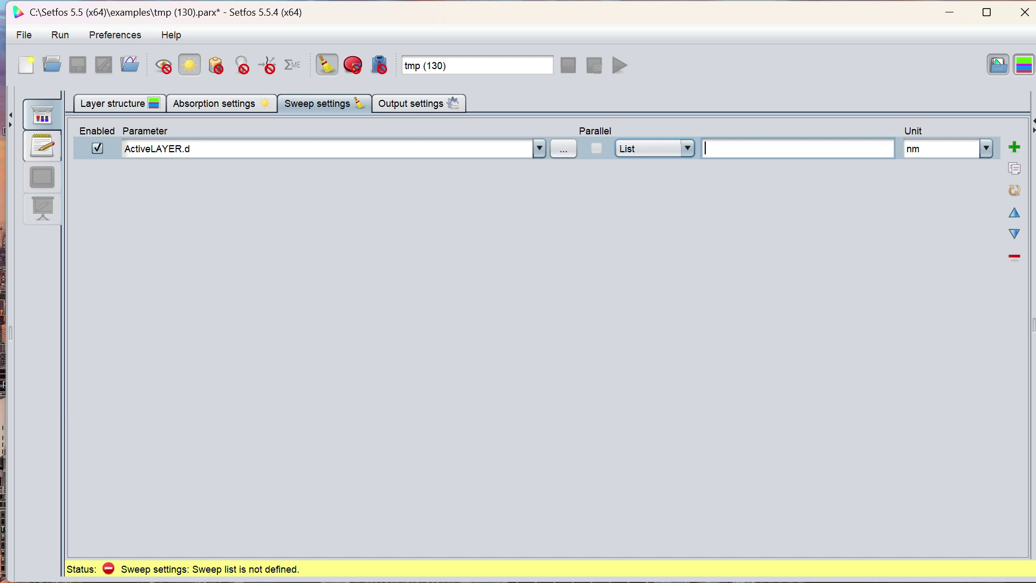
pyautogui.write('20 40')
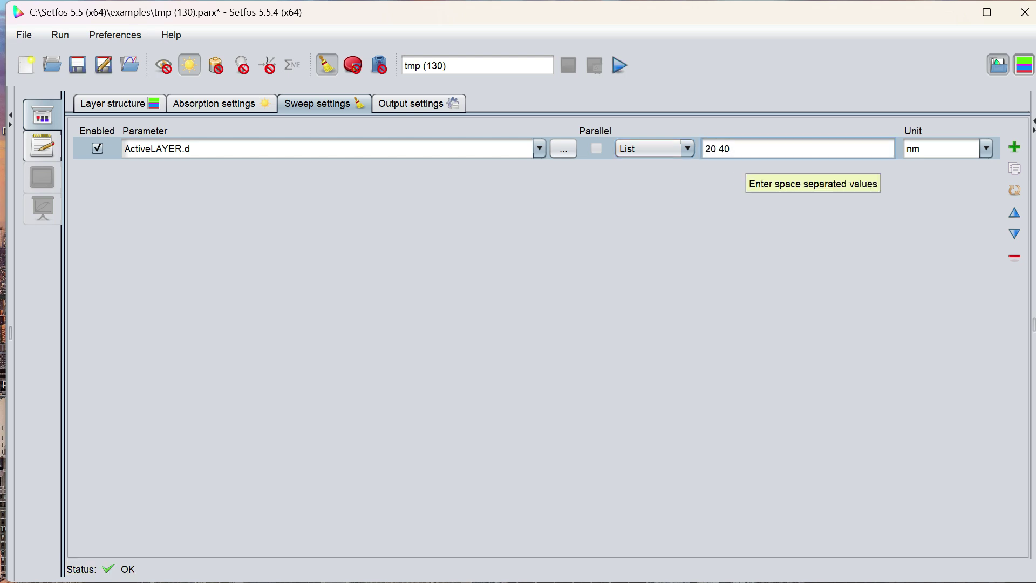
pyautogui.write(' 60 80 120 160 200 320')
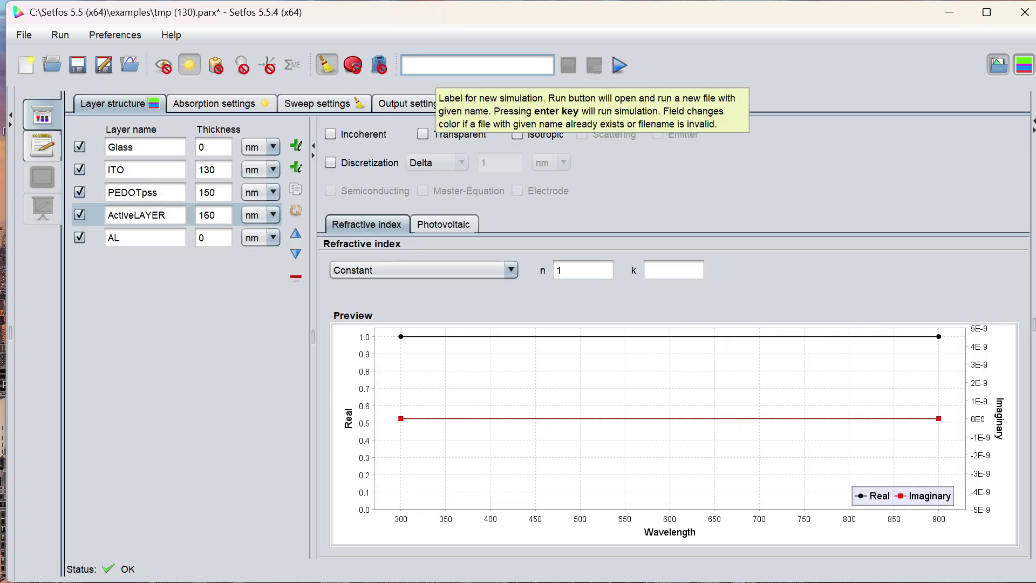
# - Name the simulation HoppeABSORPTION
pyautogui.write('H')
pyautogui.write('oppeABSORPTION')
pyautogui.click(203, 104)
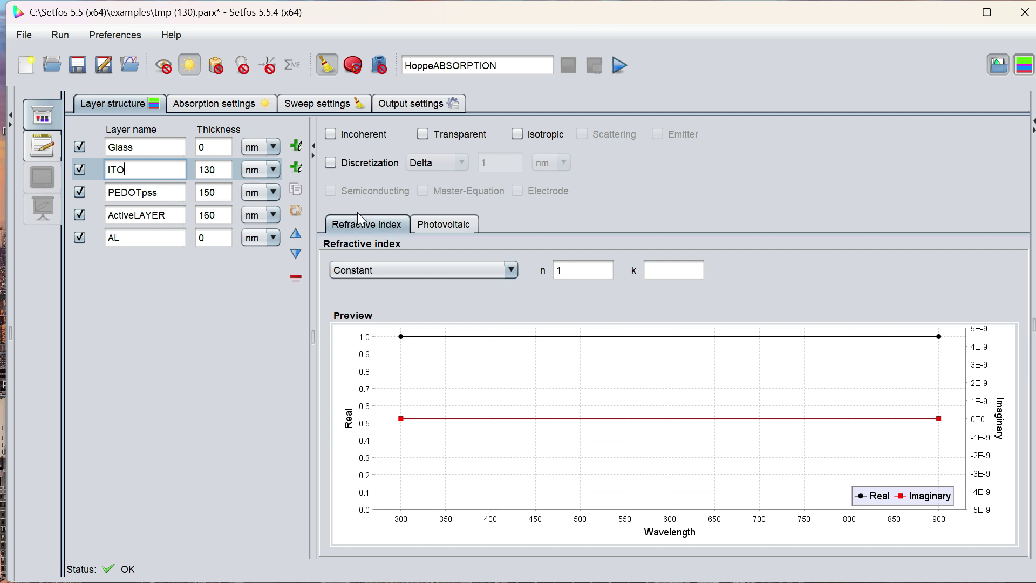
# - Define the ITO layer's refractive index from tabulated nk values, importing the material file 2ITO.nk
pyautogui.click(388, 270)
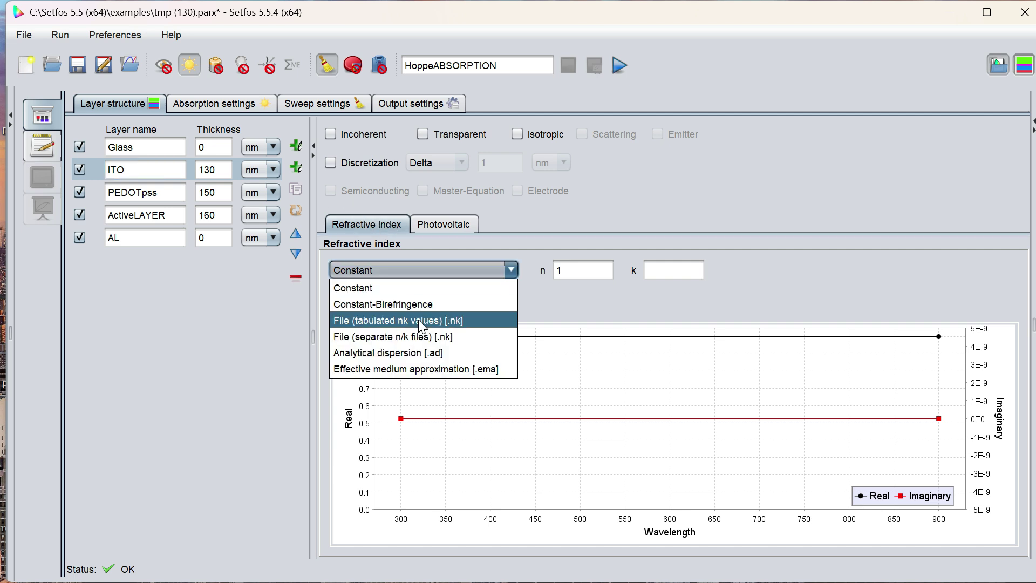
pyautogui.click(419, 321)
pyautogui.click(565, 271)
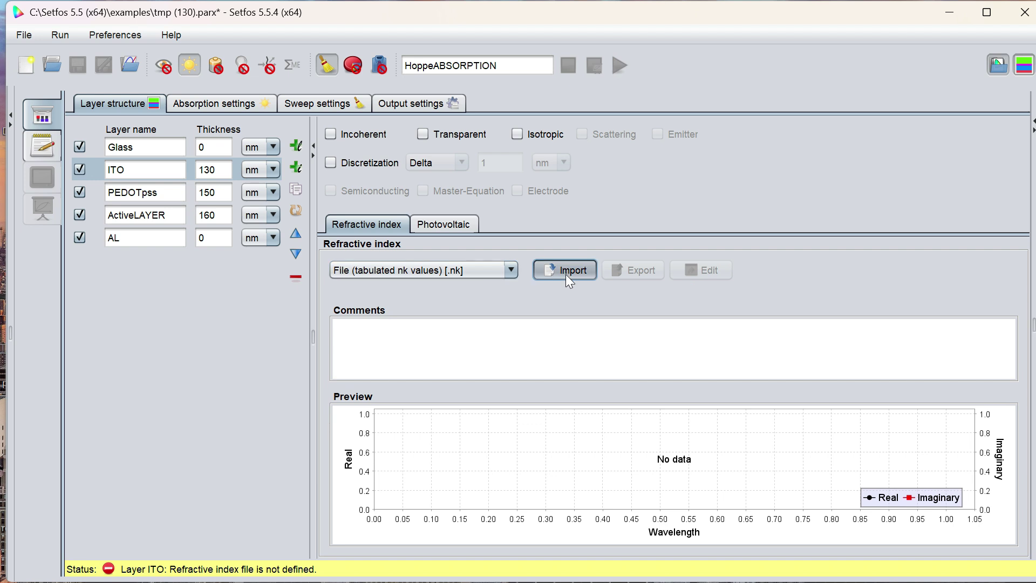
pyautogui.click(364, 196)
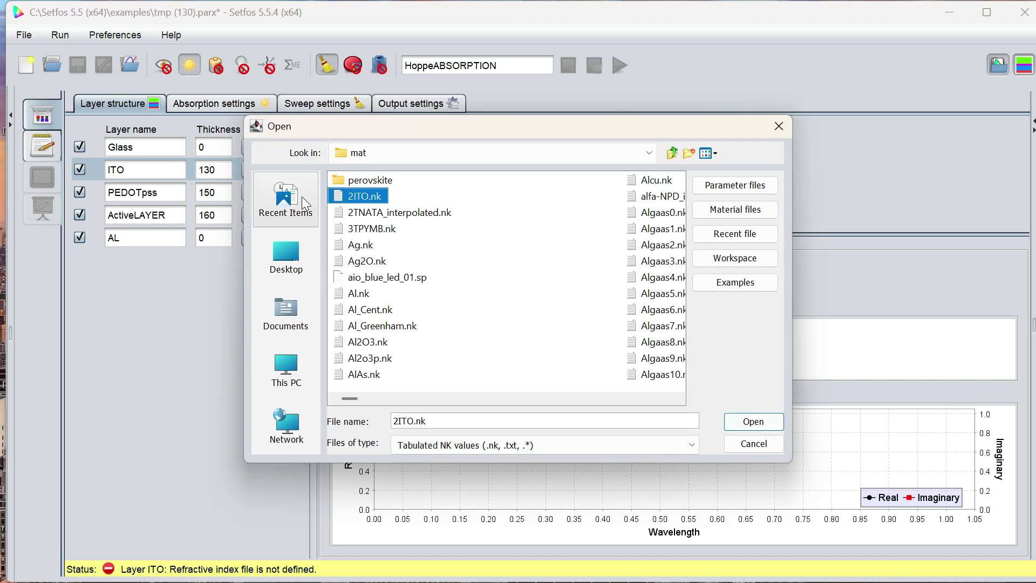
pyautogui.click(753, 421)
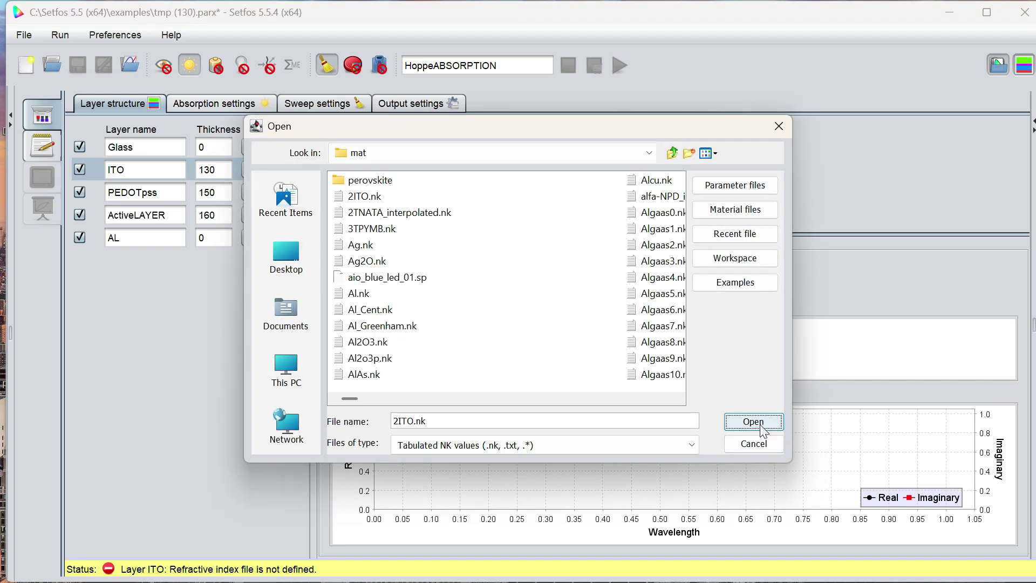
# - Define the PEDOTpss layer's refractive index from tabulated nk values, importing PEDOT_BaytronP_AL4071.nk
pyautogui.click(143, 192)
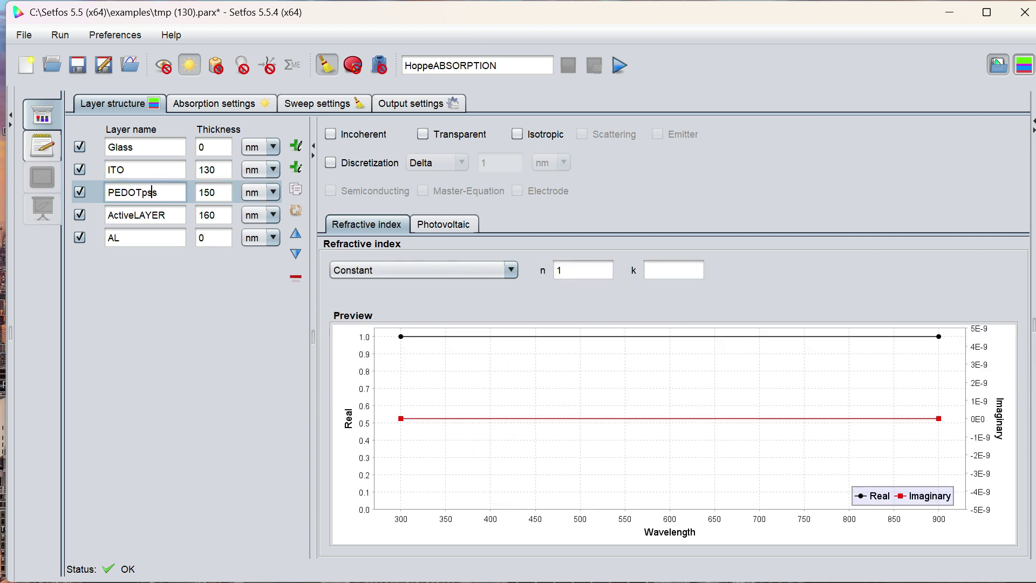
pyautogui.click(448, 273)
pyautogui.click(429, 320)
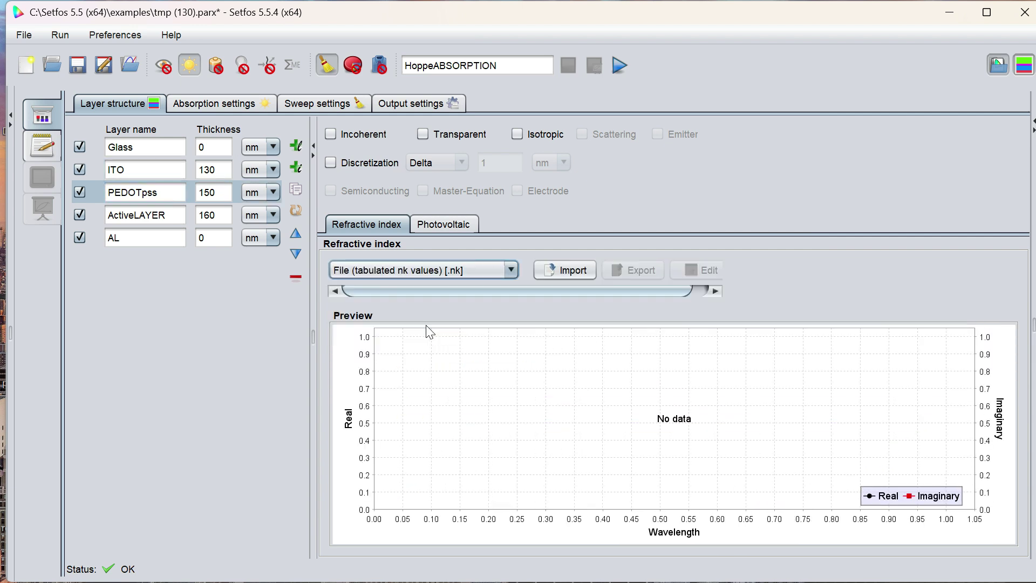
pyautogui.click(563, 270)
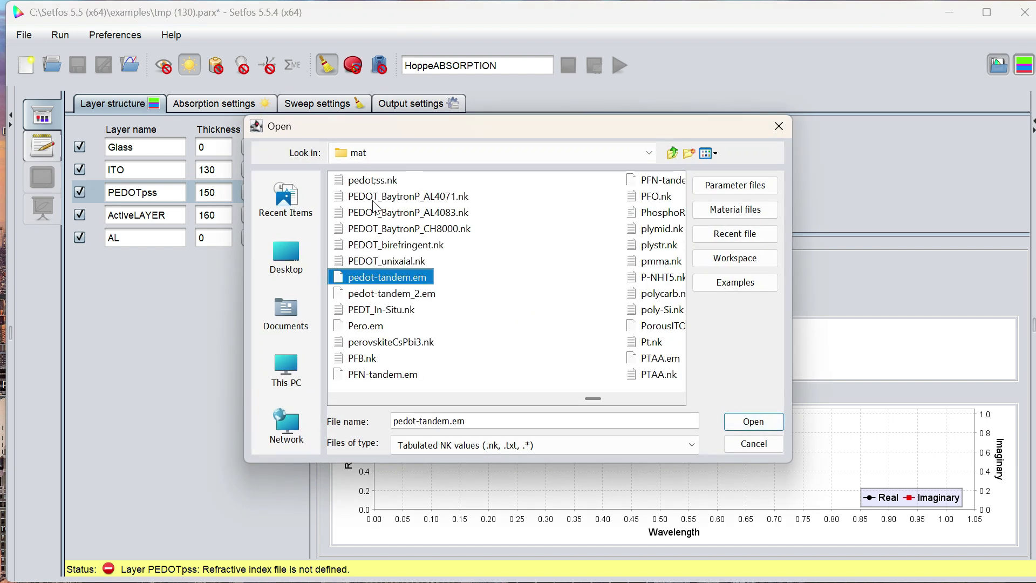
pyautogui.click(410, 200)
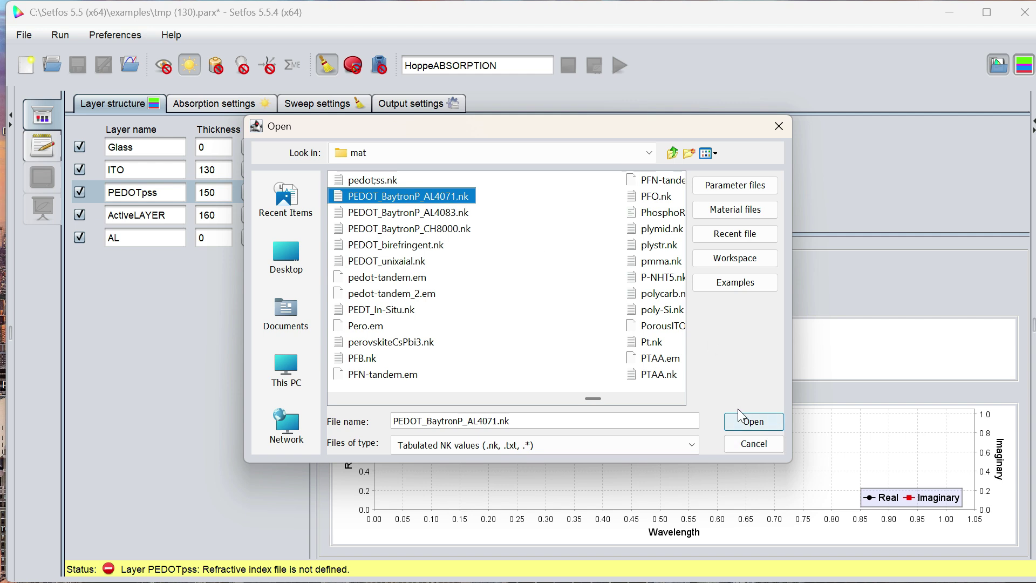
pyautogui.click(753, 422)
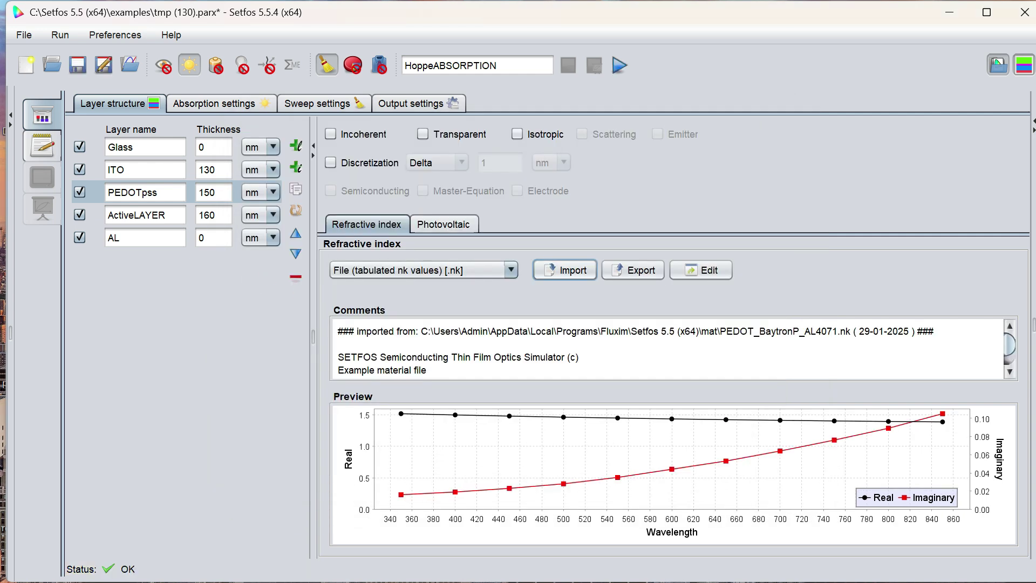
# - Import MDMO-PPV.nk as the tabulated refractive index file of the ActiveLAYER
pyautogui.click(156, 214)
pyautogui.click(571, 270)
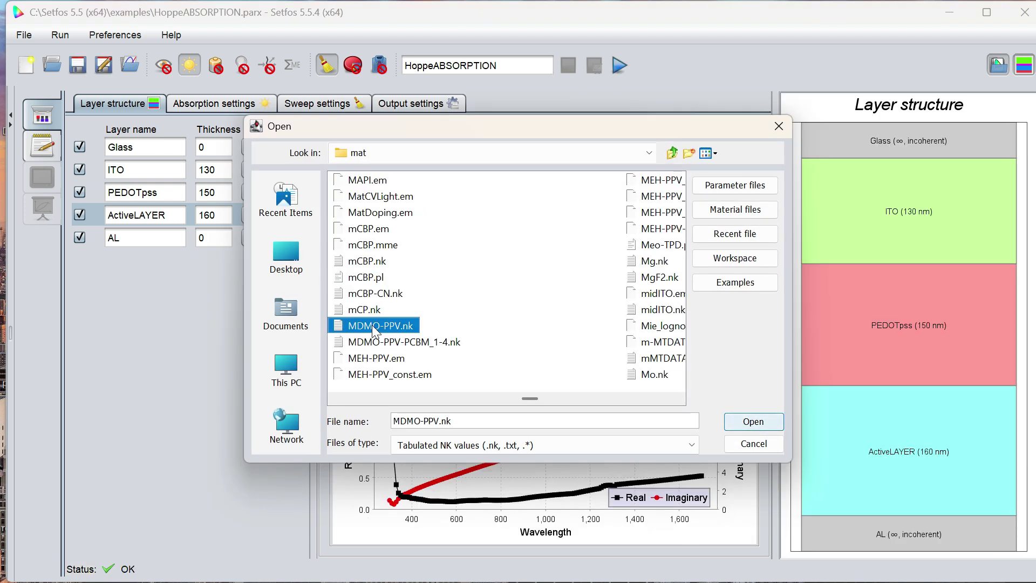
pyautogui.click(753, 421)
# - Define the AL layer's refractive index from tabulated nk values, importing the material file Al.nk
pyautogui.press('Down')
pyautogui.click(503, 271)
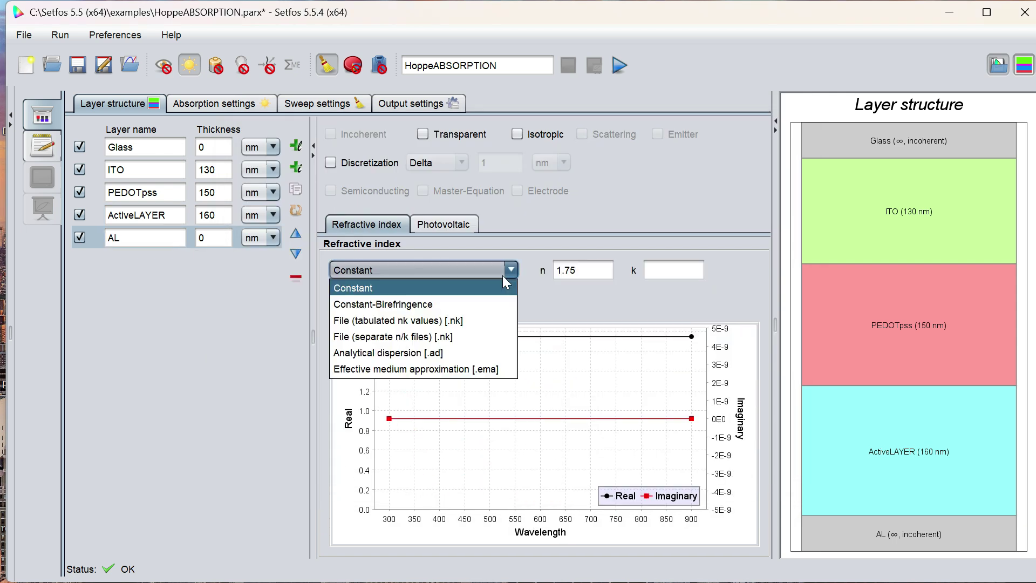
pyautogui.click(407, 324)
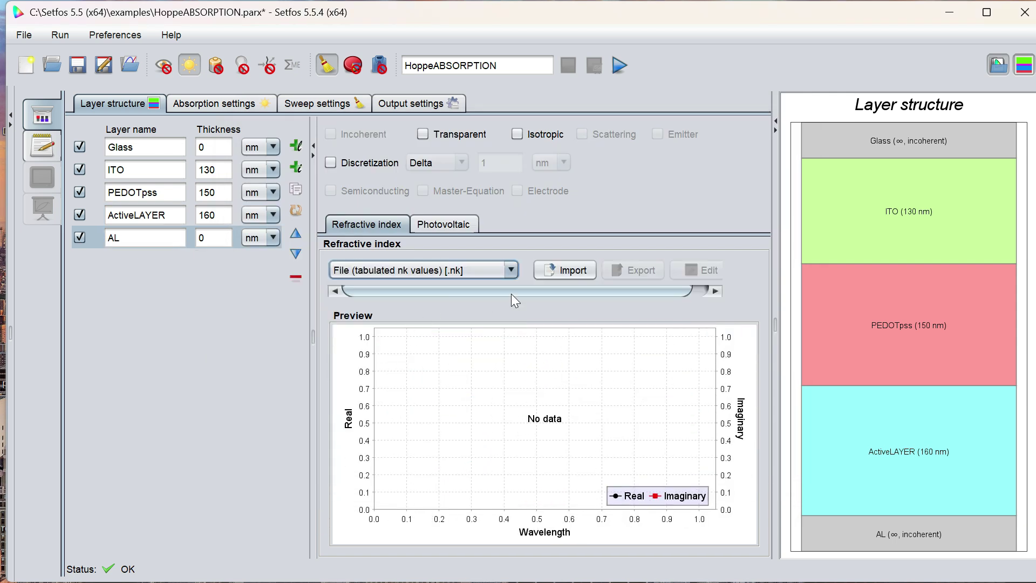
pyautogui.click(559, 272)
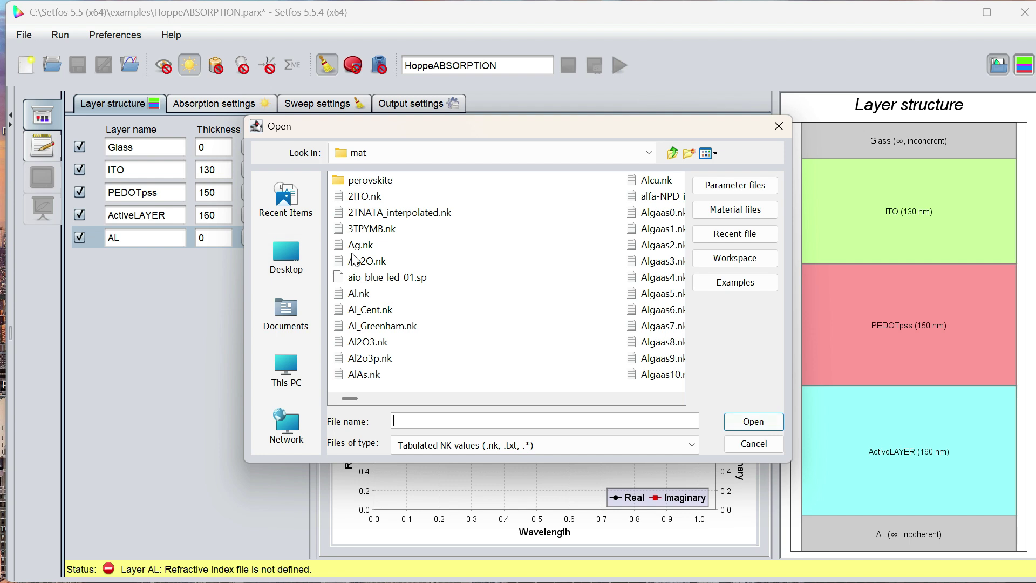
pyautogui.click(359, 292)
pyautogui.click(753, 420)
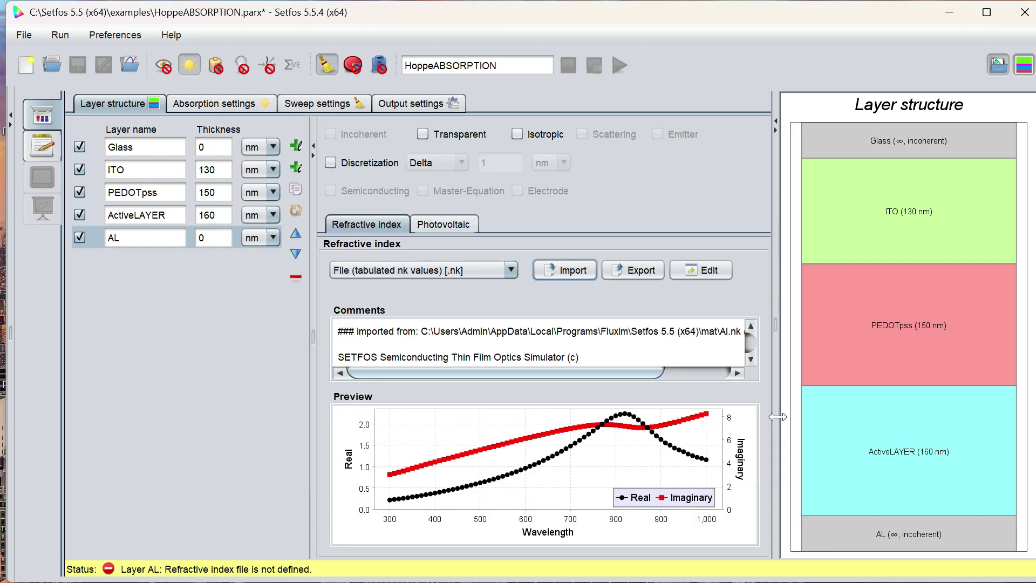
# - Set the Glass layer's constant refractive index n to 1.5, and run the HoppeABSORPTION simulation
pyautogui.click(144, 146)
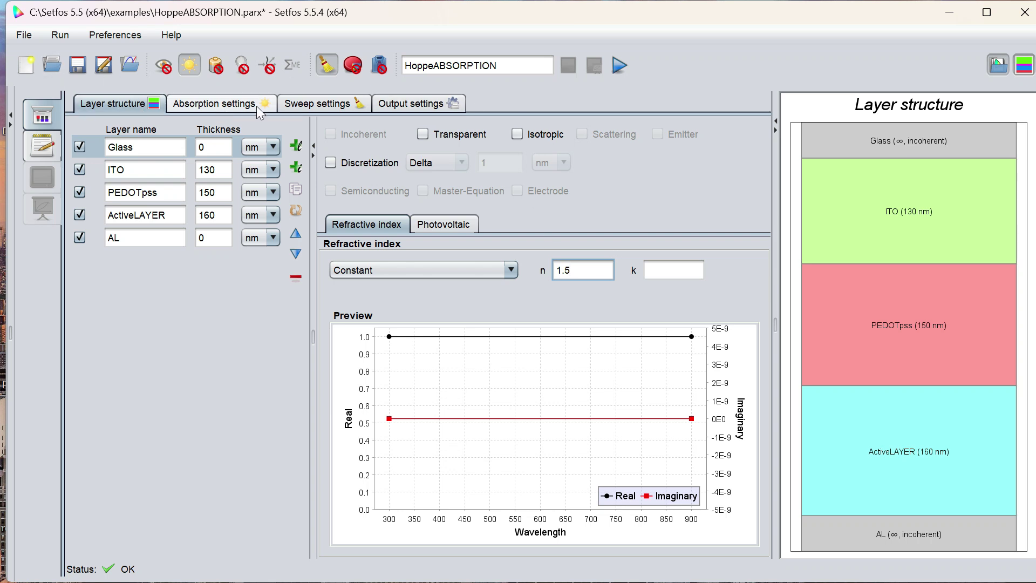
pyautogui.click(361, 106)
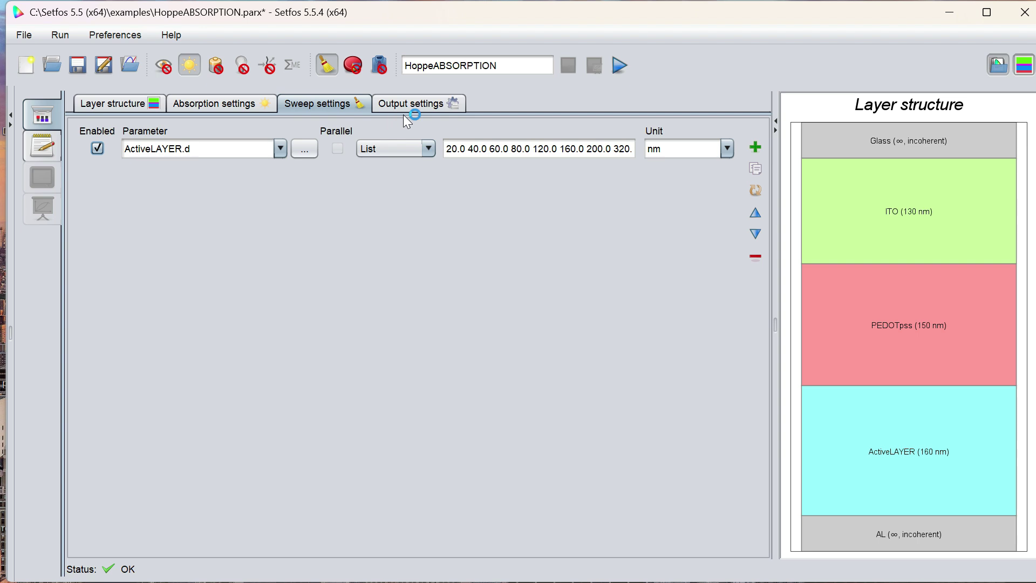
pyautogui.click(409, 107)
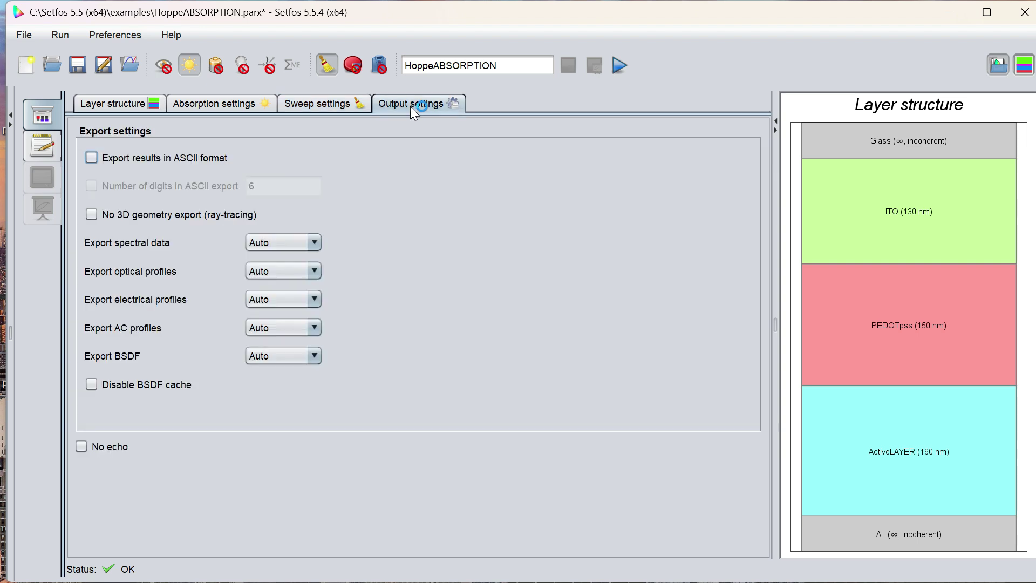
pyautogui.click(620, 65)
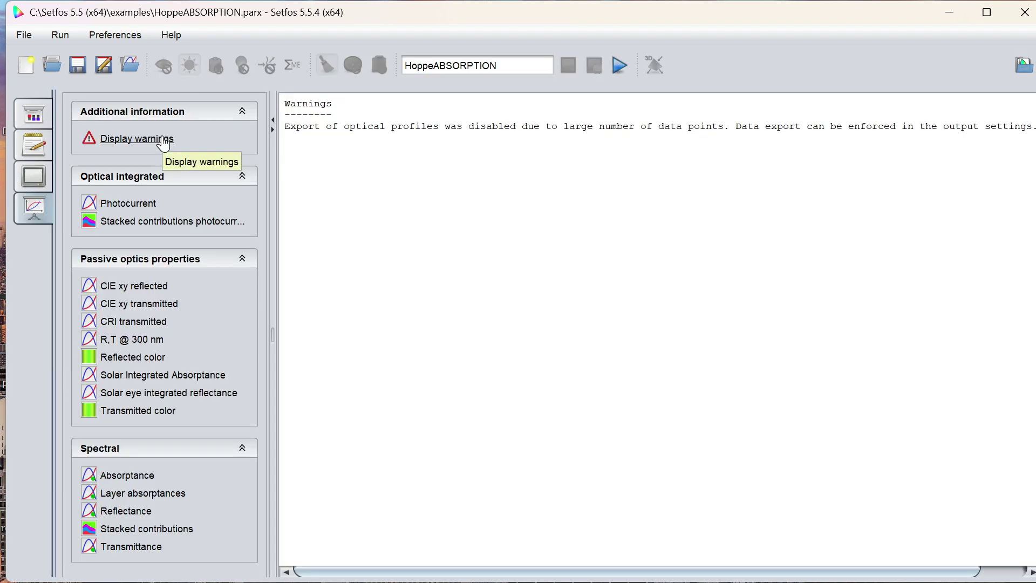
# - View the photocurrent plots and all passive optics results, from CIE xy reflected through to Transmitted color
pyautogui.click(128, 203)
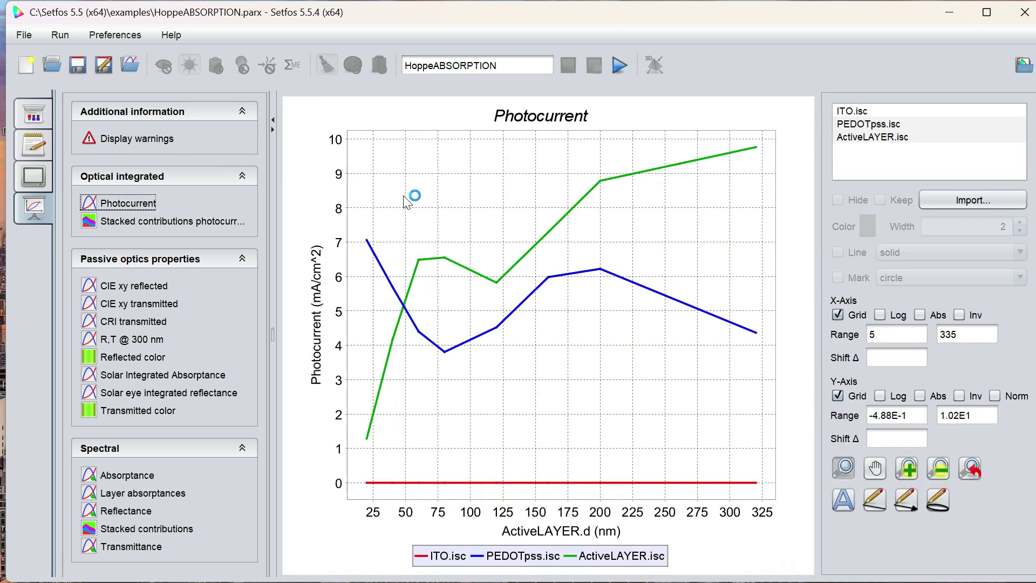
pyautogui.click(147, 221)
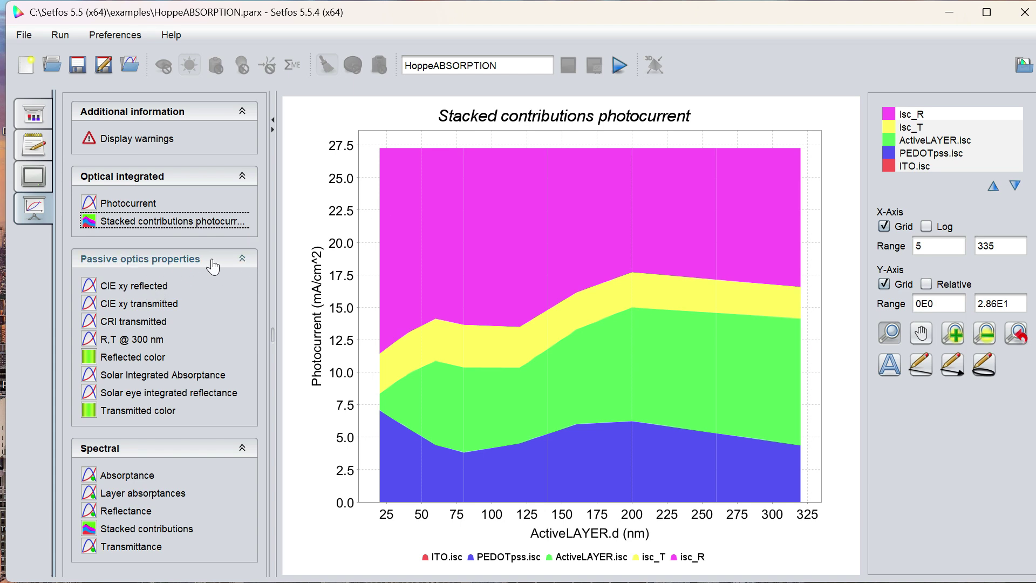
pyautogui.click(134, 291)
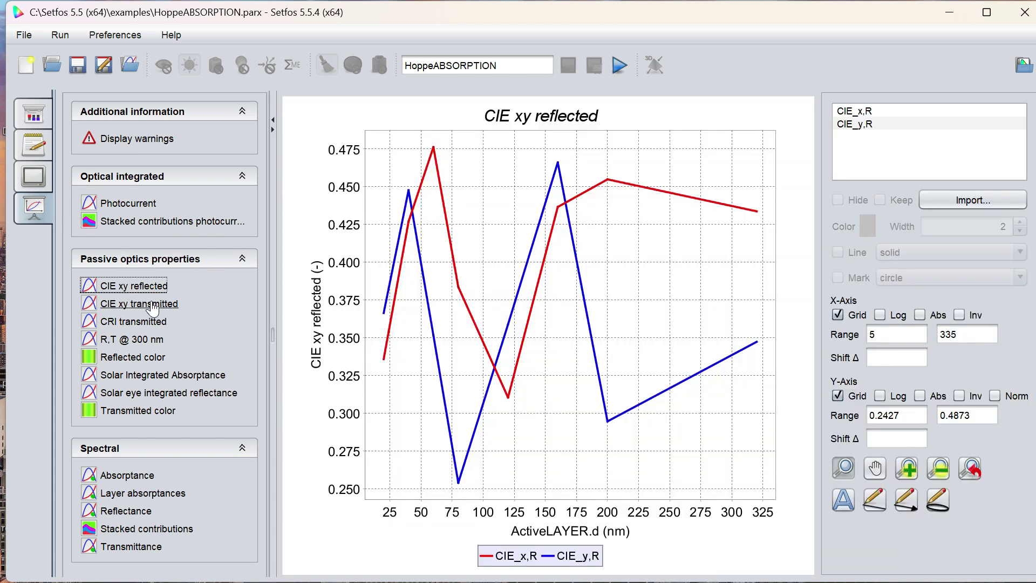
pyautogui.click(153, 306)
pyautogui.click(153, 323)
pyautogui.click(144, 340)
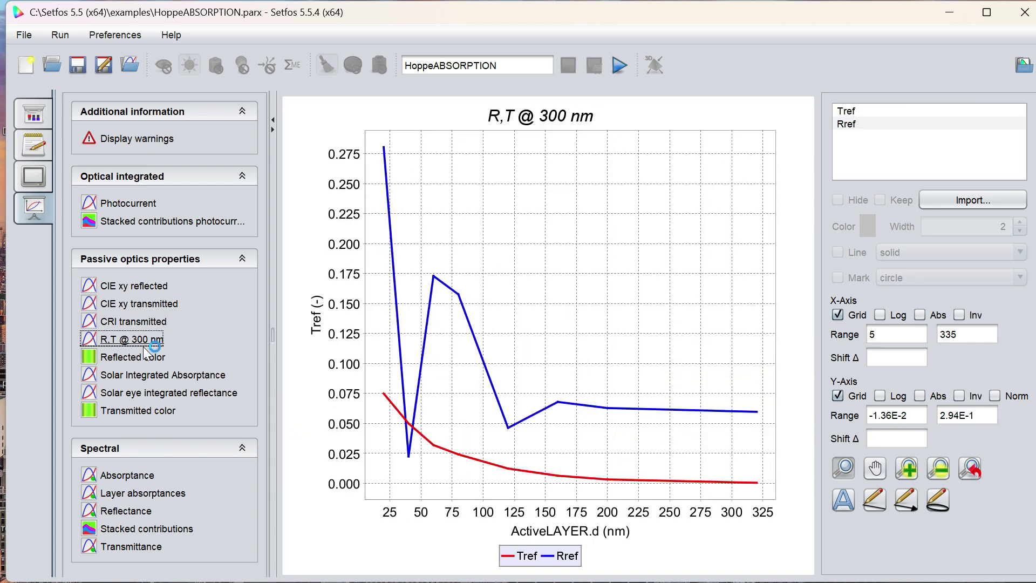
pyautogui.click(139, 362)
pyautogui.click(139, 376)
pyautogui.click(136, 393)
pyautogui.click(136, 414)
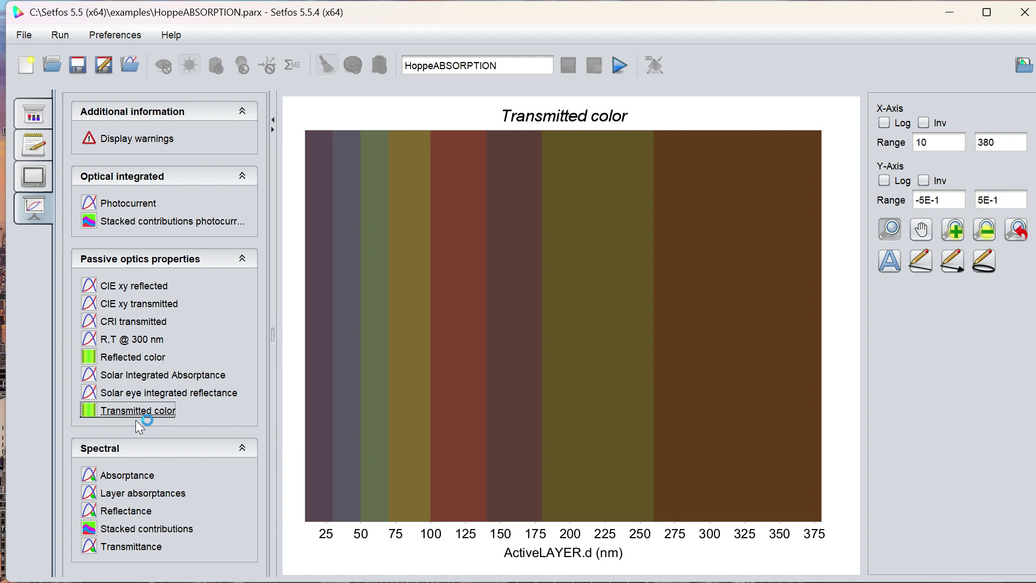
# - Plot the spectral absorptance against the ActiveLAYER thickness and animate it through the wavelengths
pyautogui.click(124, 478)
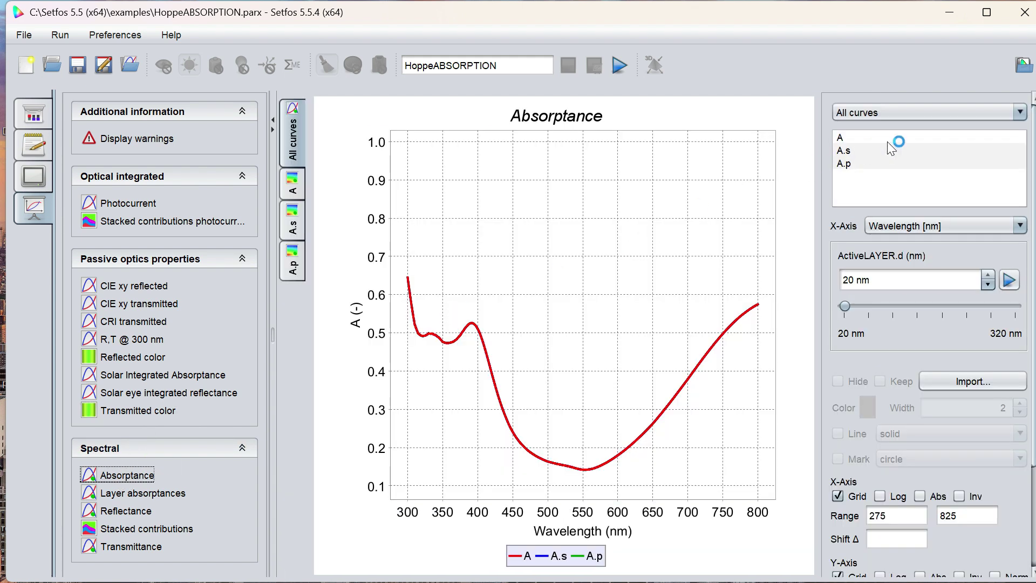
pyautogui.click(915, 227)
pyautogui.click(922, 246)
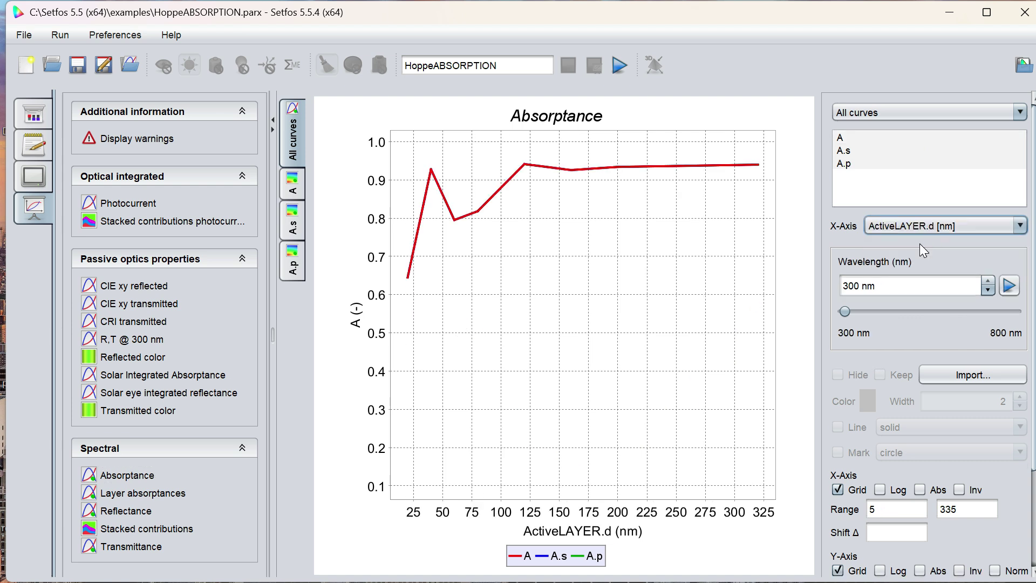
pyautogui.click(1006, 288)
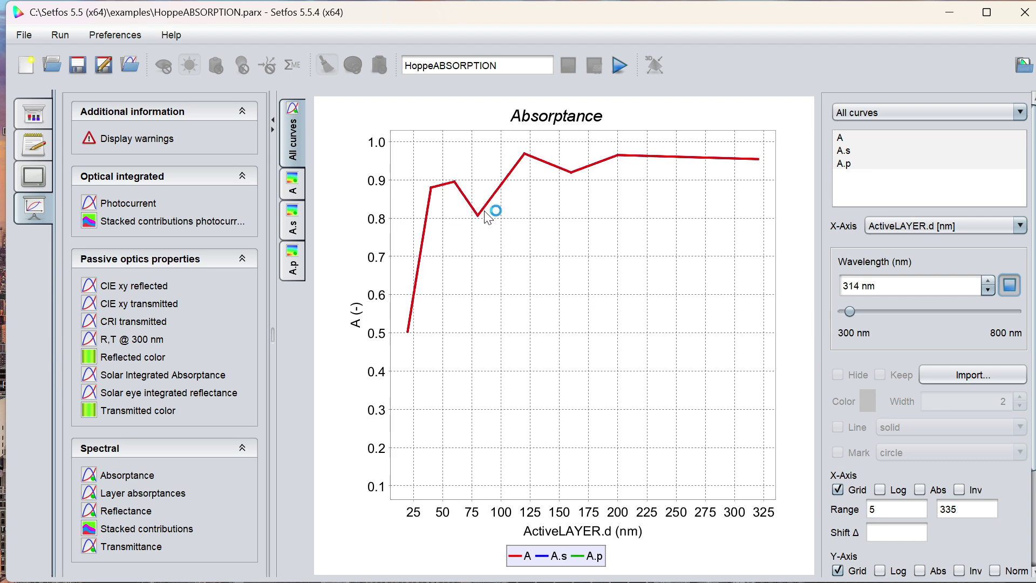
# - View the A.s and A.p absorptance colour maps, and return to the plot of all absorptance curves
pyautogui.click(286, 220)
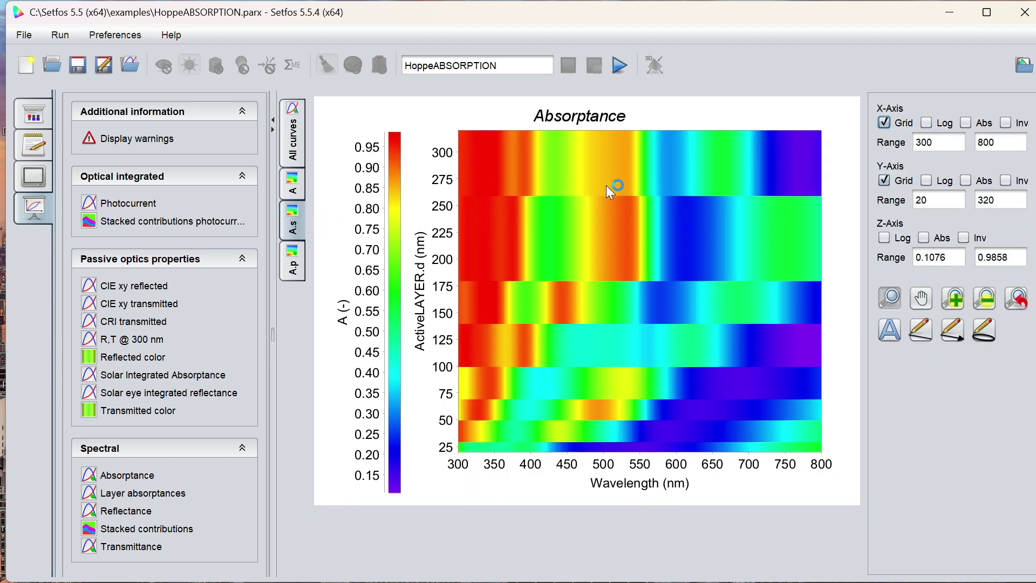
pyautogui.click(294, 265)
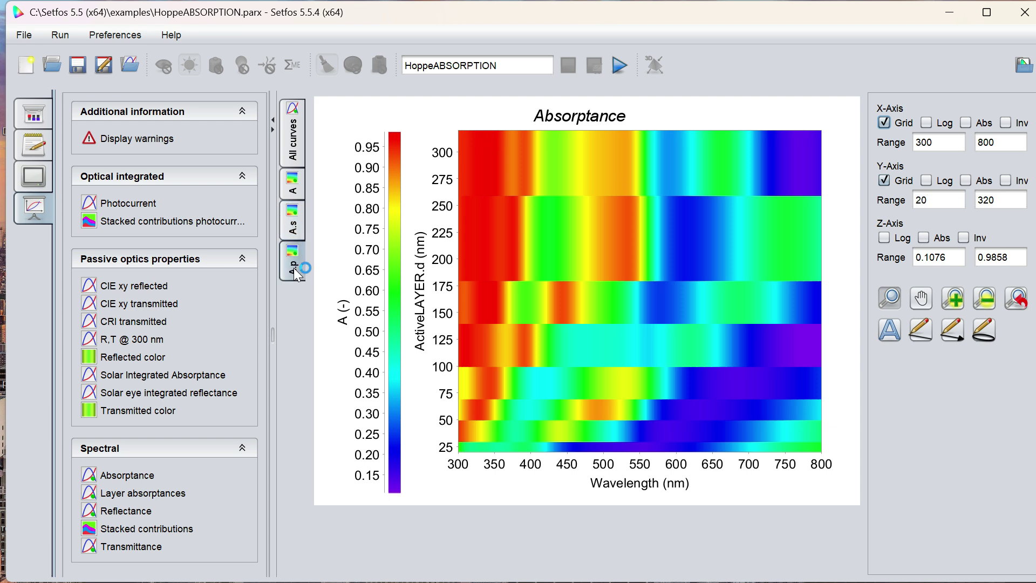
pyautogui.click(291, 134)
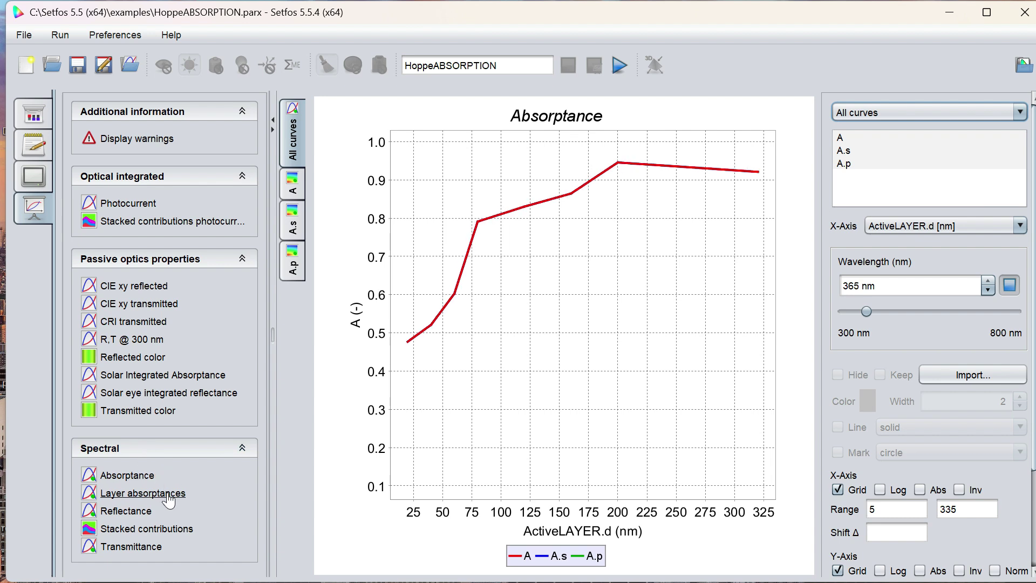
# - View the layer absorptances, switching the x-axis to the ActiveLAYER thickness and back to wavelength
pyautogui.click(168, 493)
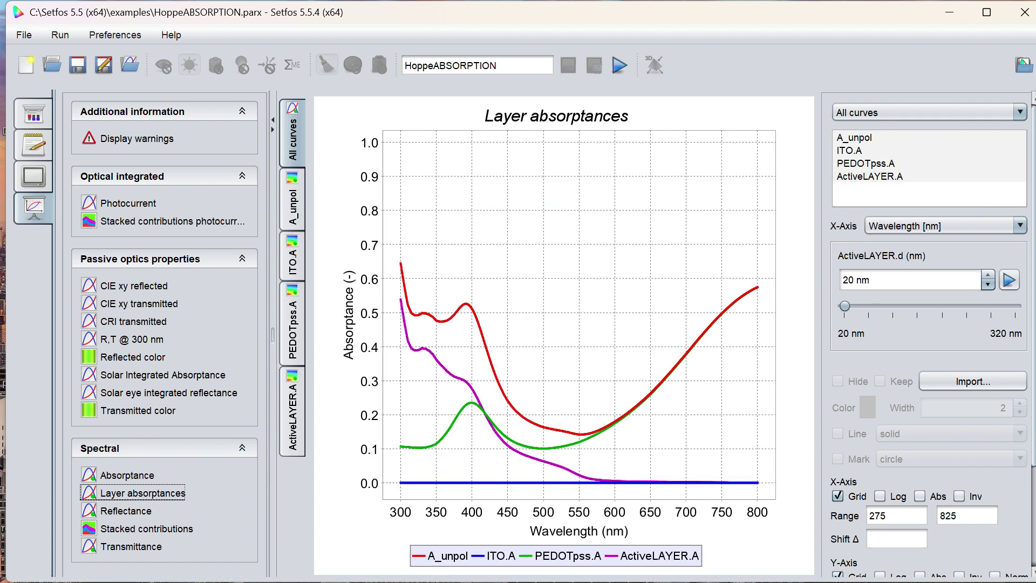
pyautogui.click(936, 226)
pyautogui.click(931, 227)
pyautogui.click(928, 226)
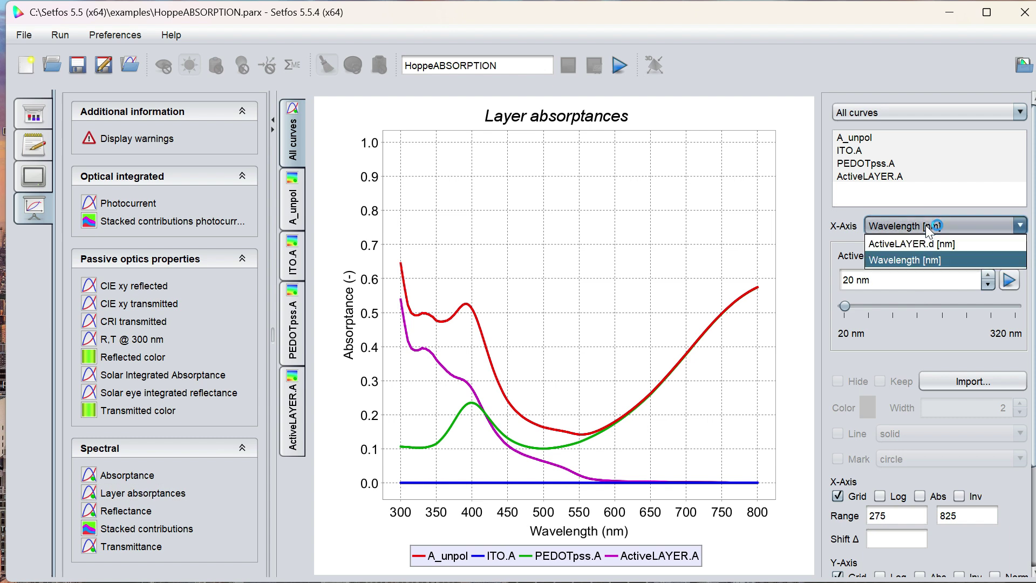
pyautogui.click(920, 243)
pyautogui.click(931, 226)
pyautogui.click(917, 256)
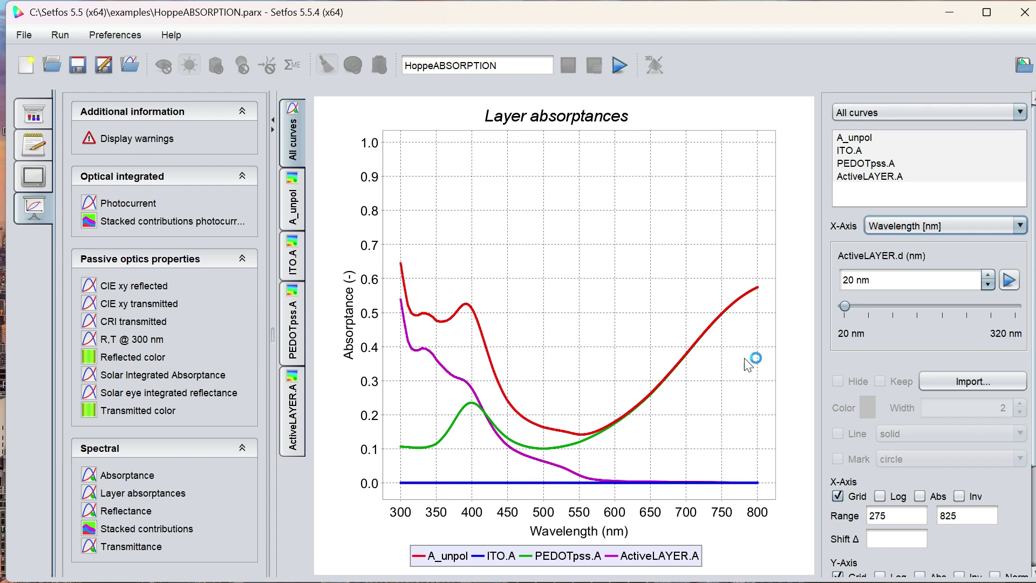
pyautogui.click(879, 495)
# - View the spectral reflectance, stacked contributions and transmittance plots
pyautogui.click(123, 510)
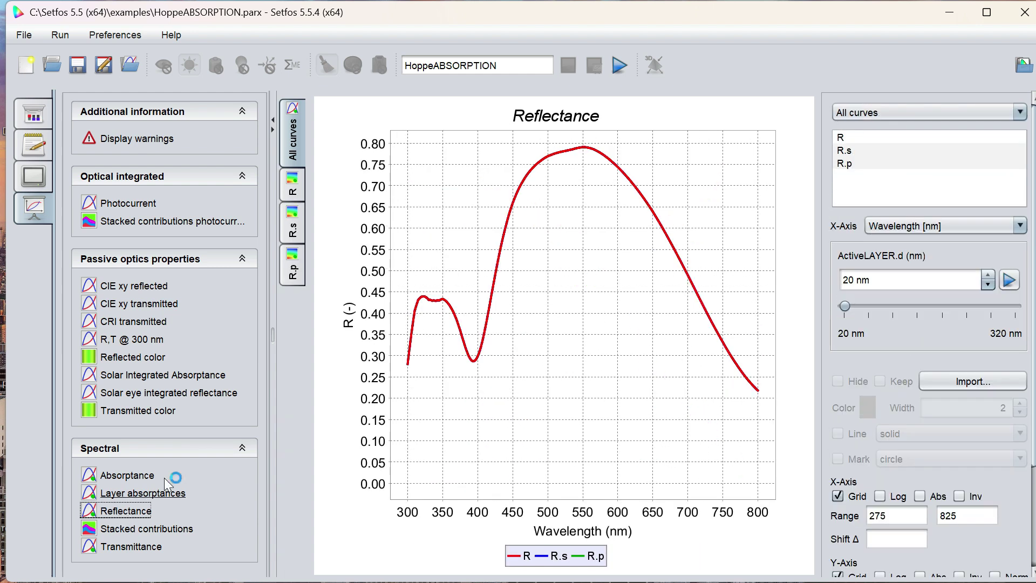
pyautogui.click(110, 530)
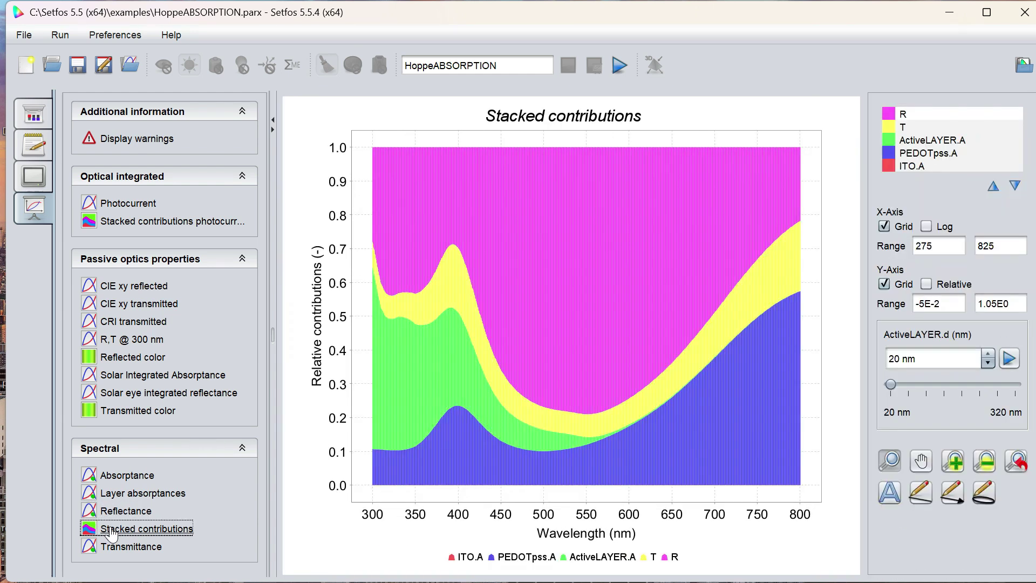
pyautogui.click(121, 548)
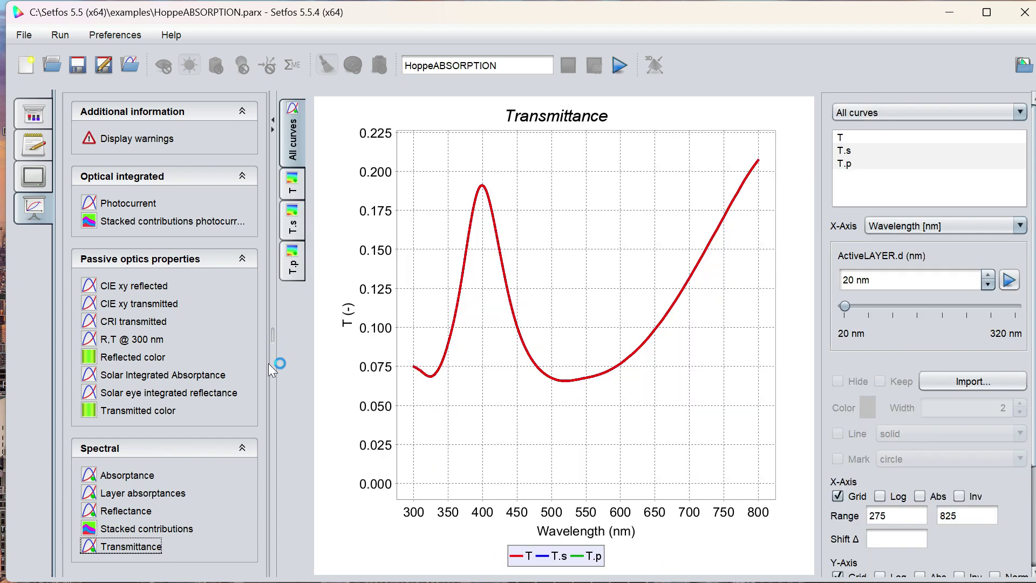
# - Change the ActiveLAYER.d thickness sweep to Linear, from 10 to 300 nm in steps of 10 nm
pyautogui.click(124, 138)
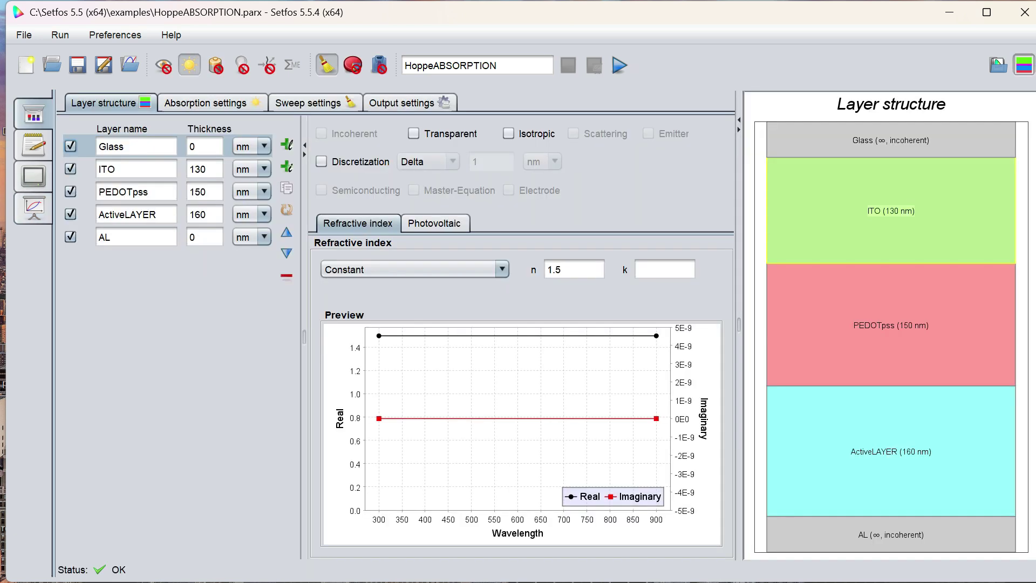
pyautogui.click(323, 104)
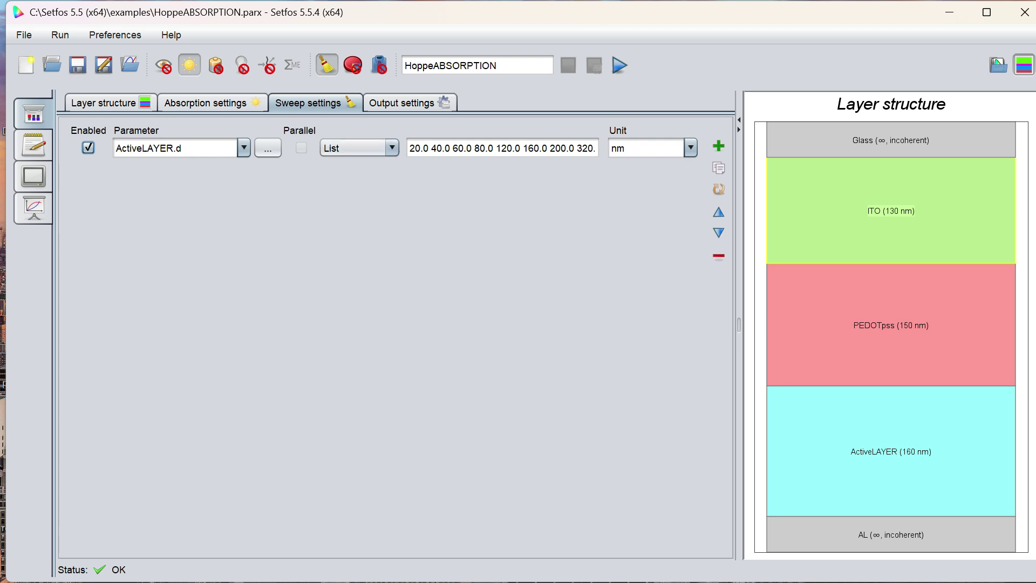
pyautogui.click(382, 146)
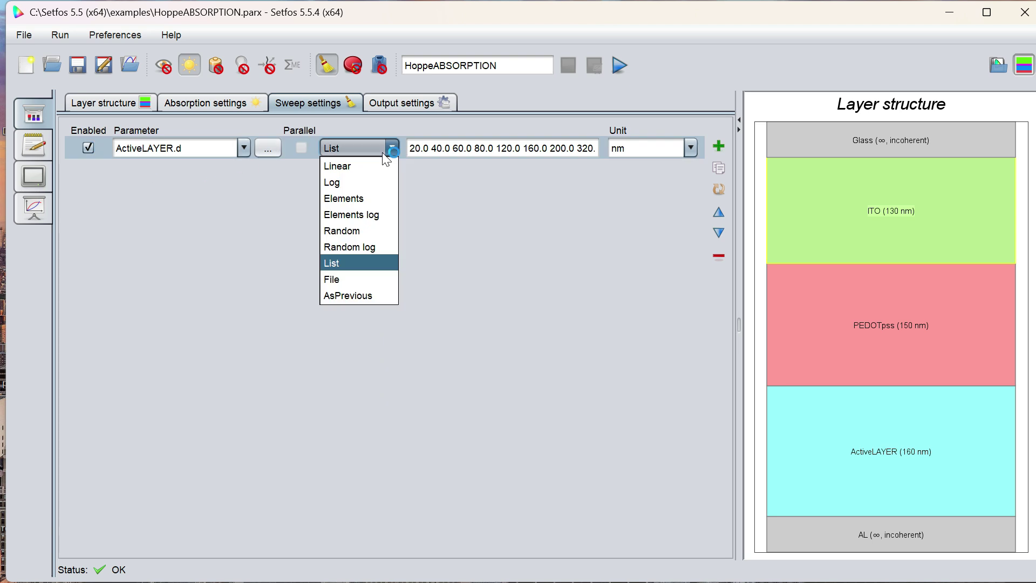
pyautogui.click(354, 168)
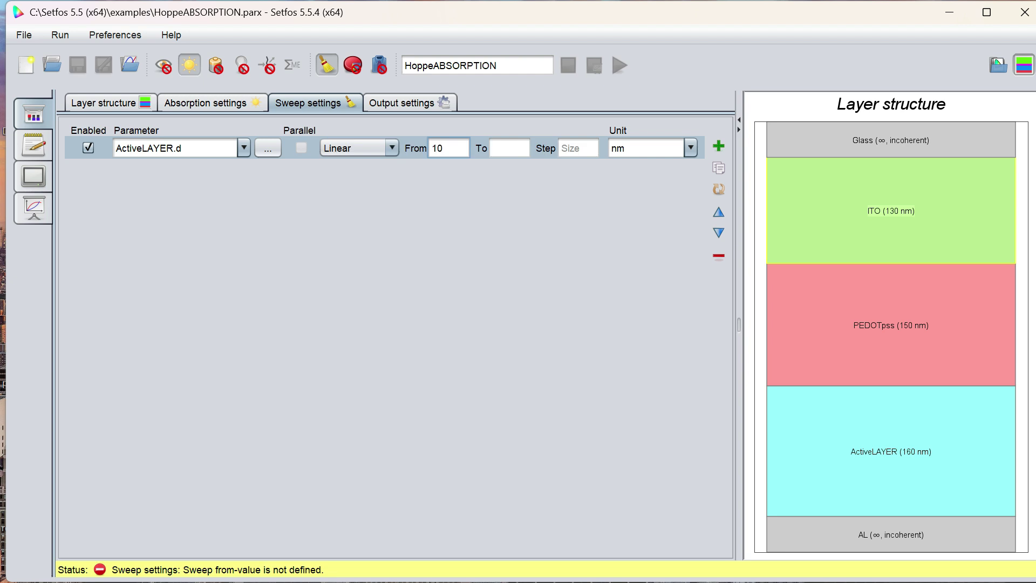
pyautogui.click(509, 148)
pyautogui.click(578, 148)
pyautogui.write('10')
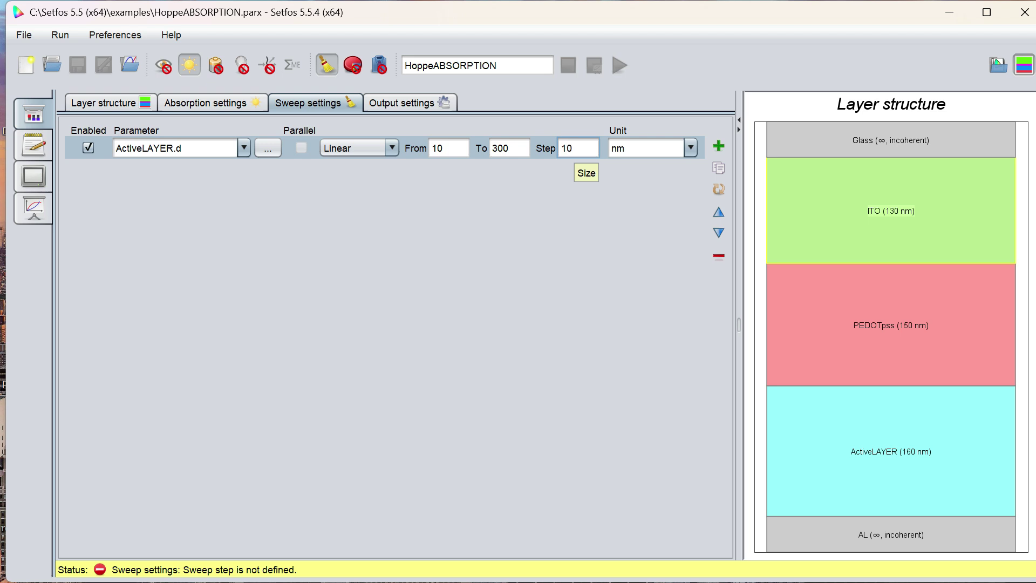
# - Rename the simulation to HoppeMAXIMUMPHOTOCURRENT and run it
pyautogui.tripleClick(477, 65)
pyautogui.write('MAXIMUMPHOTOCURRENT')
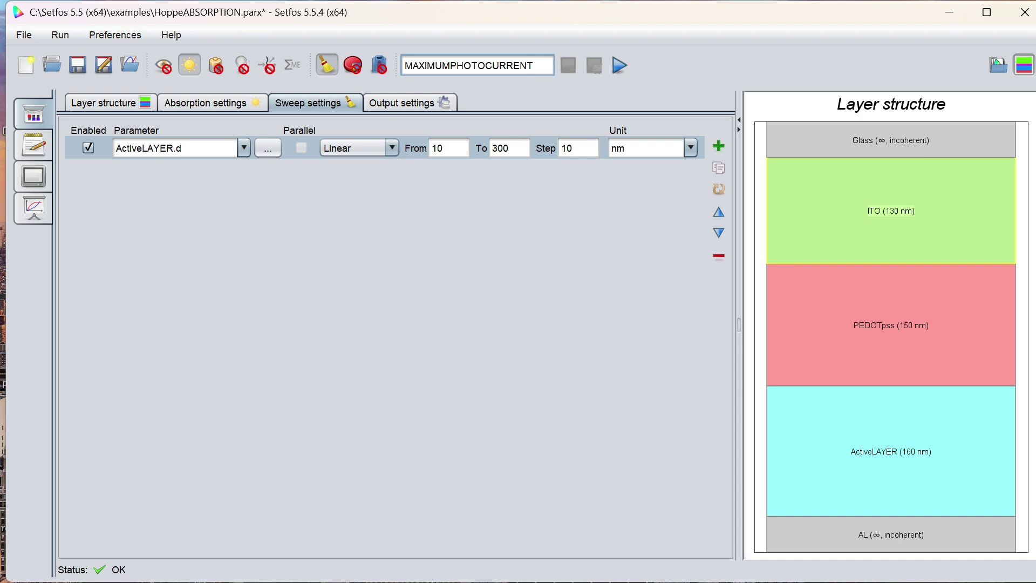
pyautogui.press('Return')
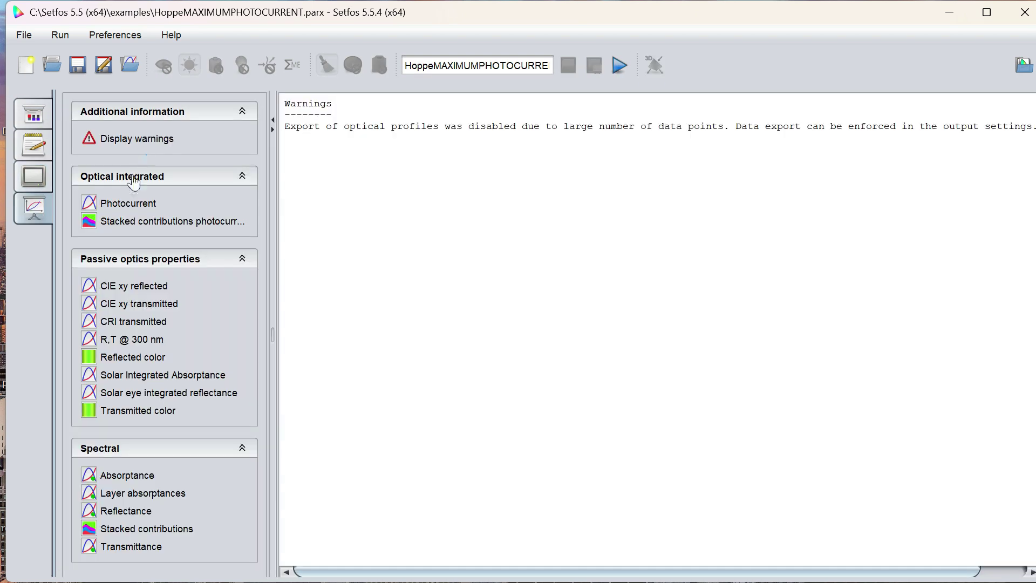
# - View the photocurrent against ActiveLAYER thickness and its stacked contributions plot
pyautogui.click(125, 204)
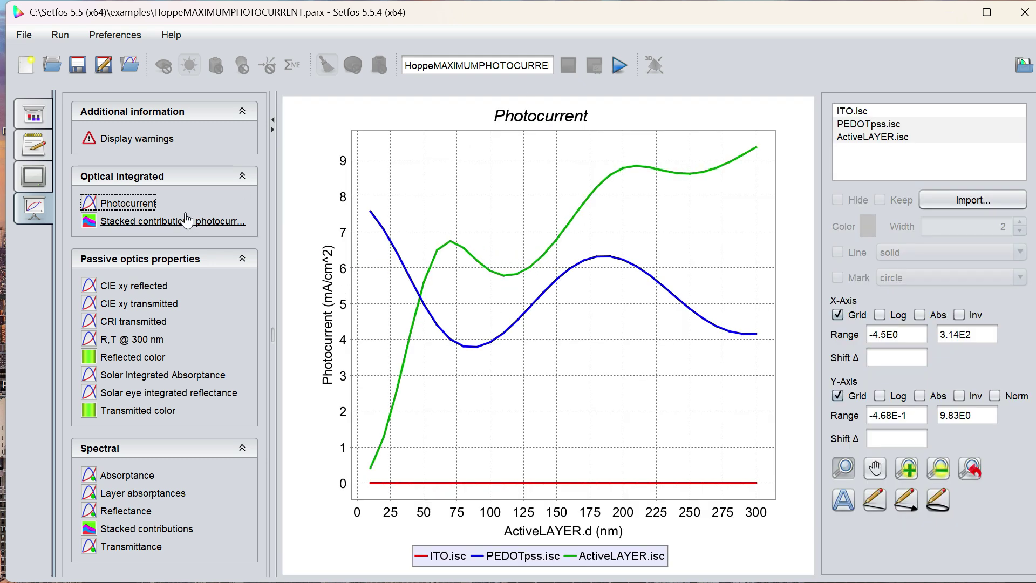
pyautogui.click(407, 270)
pyautogui.click(457, 244)
pyautogui.click(183, 225)
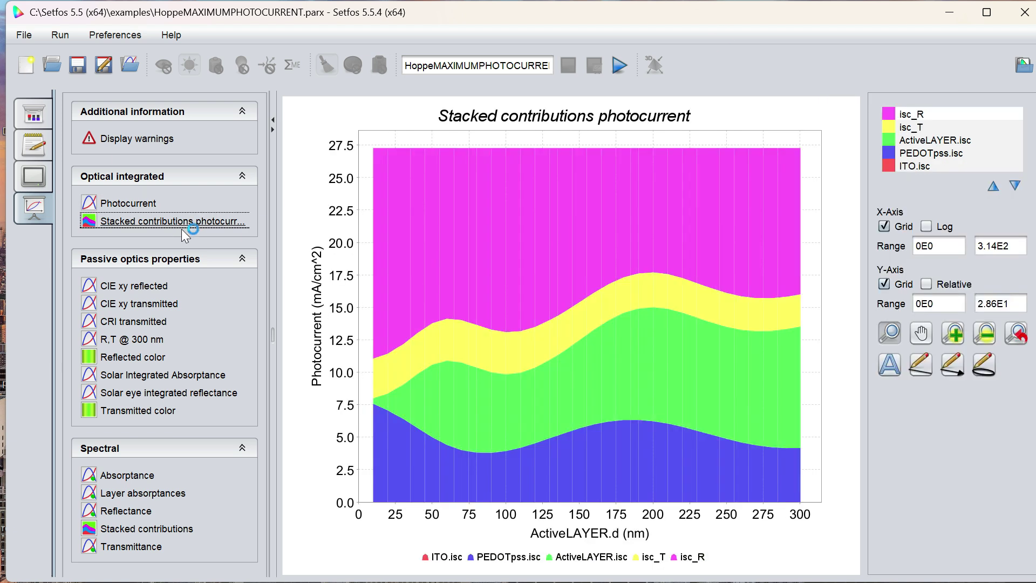
# - View all passive optics plots in turn, from CIE xy reflected through to transmitted color
pyautogui.click(152, 287)
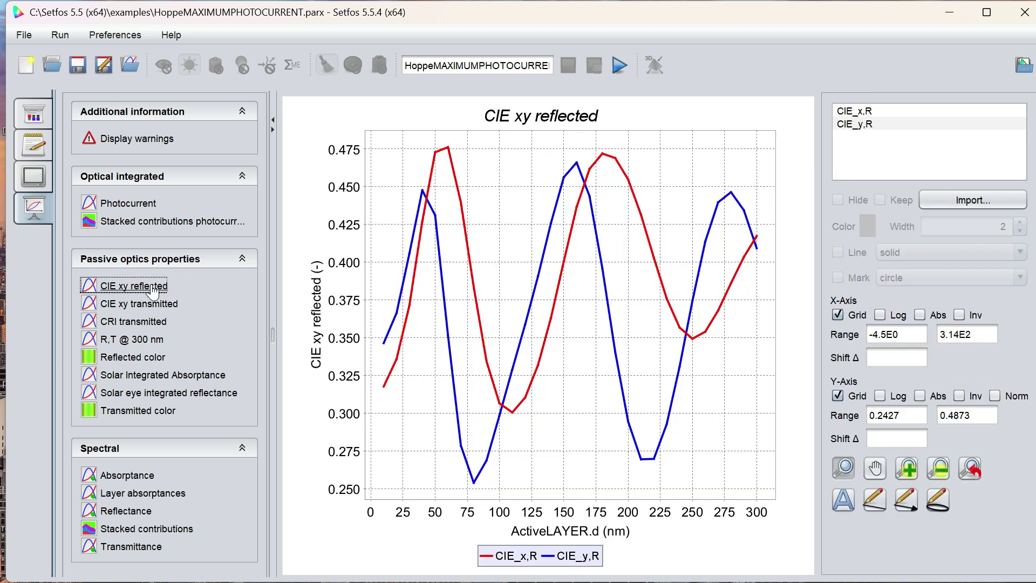
pyautogui.click(124, 306)
pyautogui.click(130, 322)
pyautogui.click(132, 338)
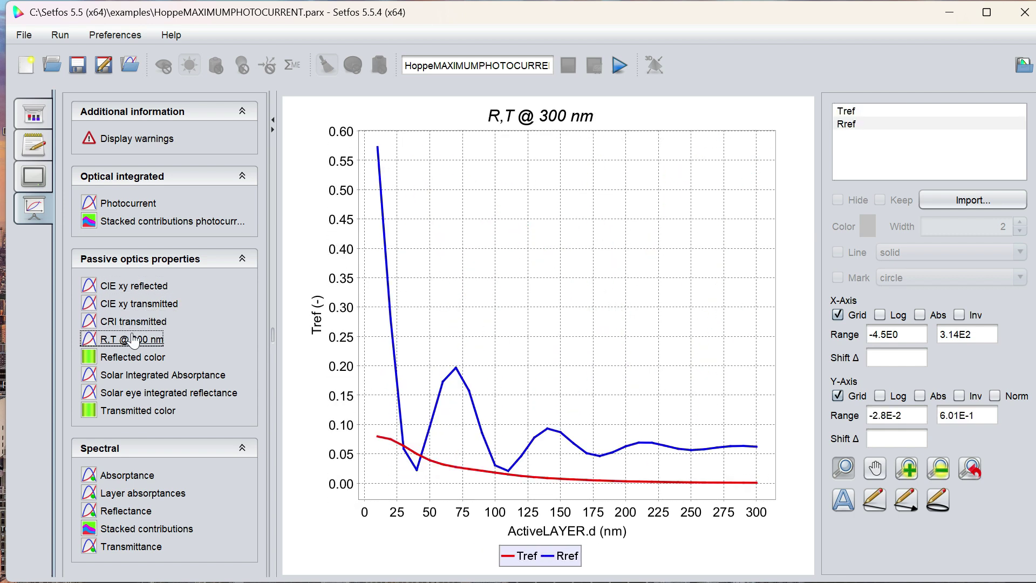
pyautogui.click(130, 358)
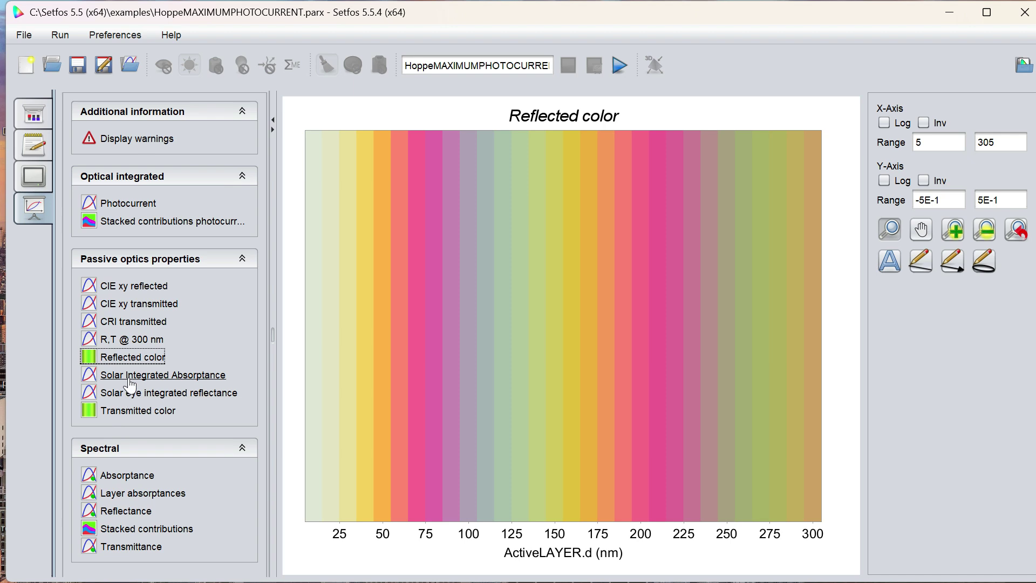
pyautogui.click(129, 377)
pyautogui.click(133, 393)
pyautogui.click(135, 410)
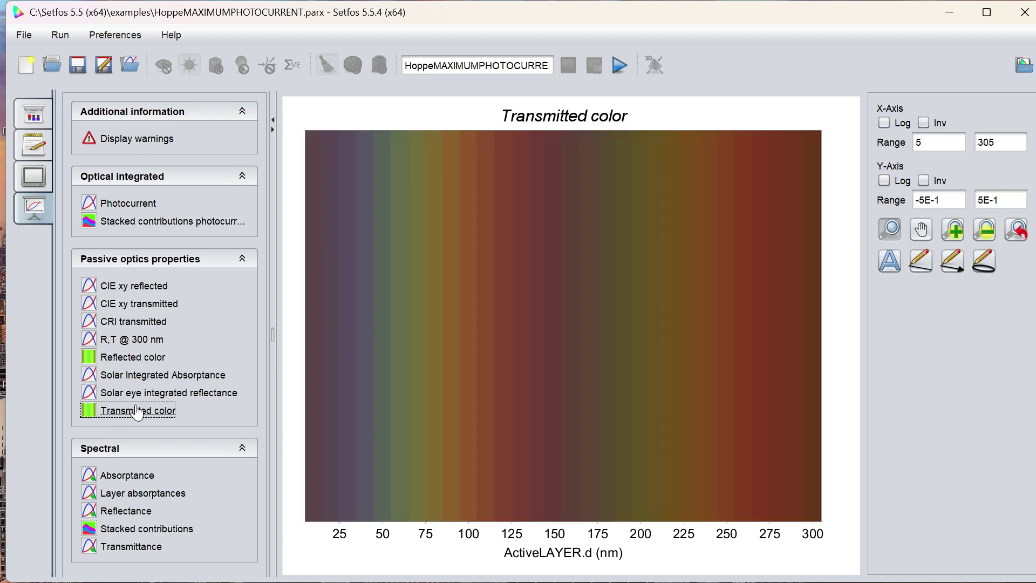
# - Open the spectral absorptance plot, then plot layer absorptances against ActiveLAYER thickness and animate them through the wavelengths
pyautogui.click(126, 474)
pyautogui.click(129, 495)
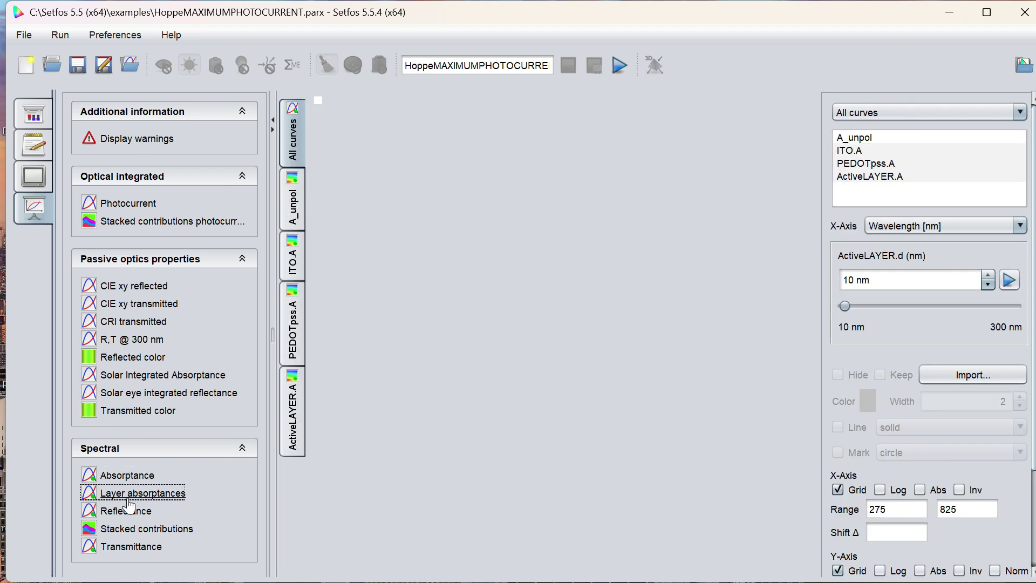
pyautogui.click(909, 225)
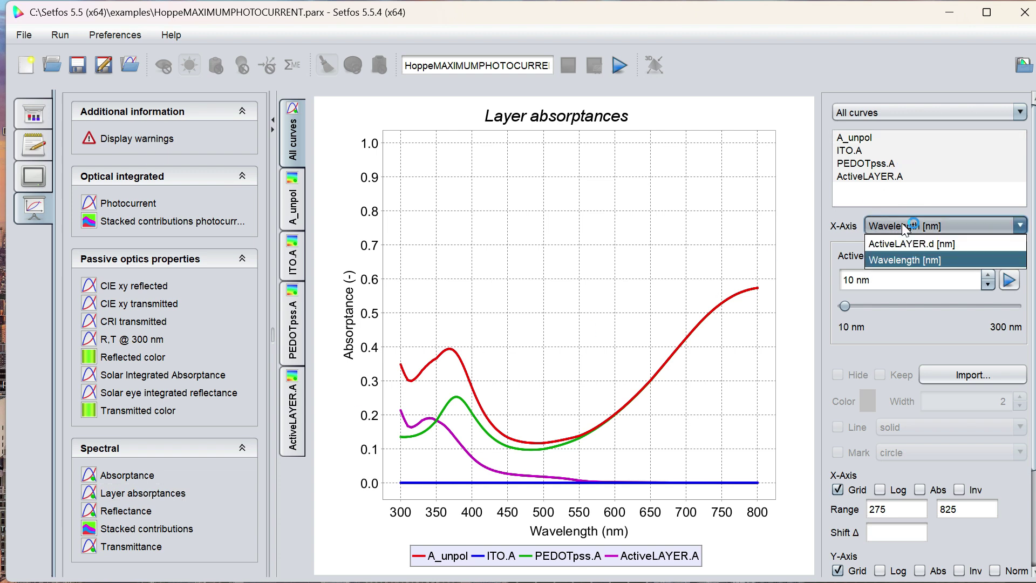
pyautogui.click(914, 244)
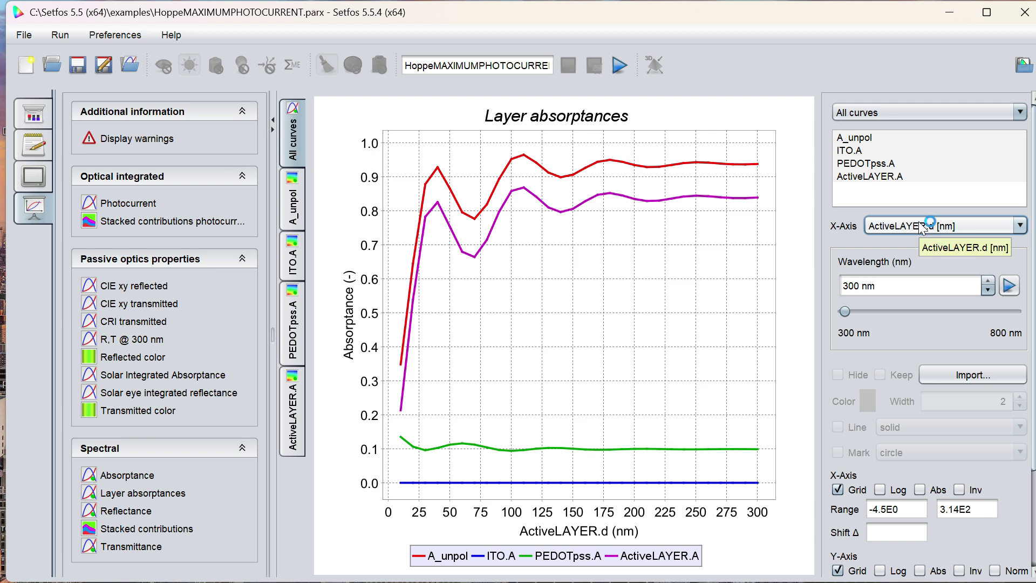
pyautogui.click(1009, 285)
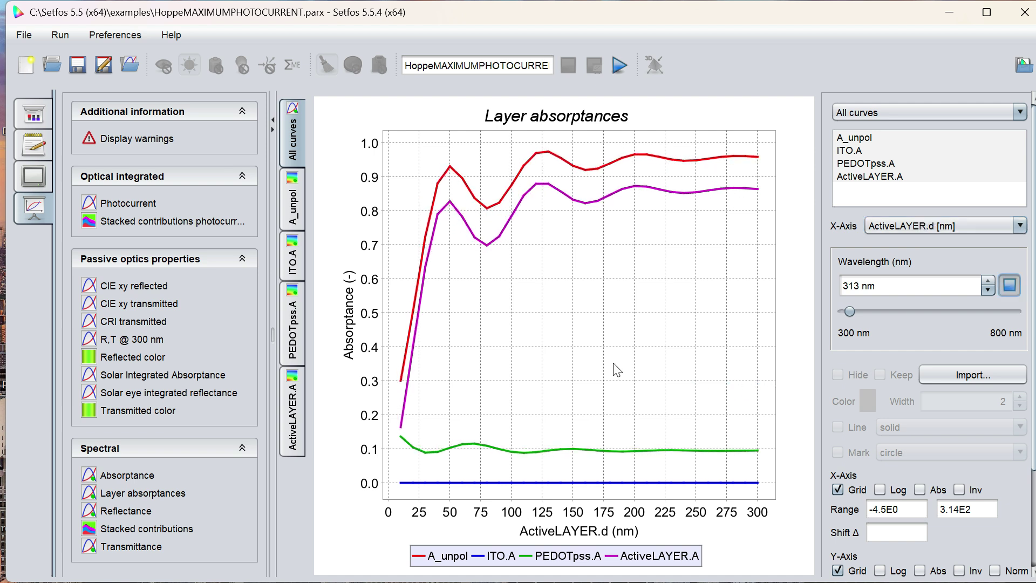
# - View the spectral reflectance, stacked contributions and transmittance plots of the HoppeMAXIMUMPHOTOCURRENT simulation
pyautogui.click(127, 511)
pyautogui.click(135, 528)
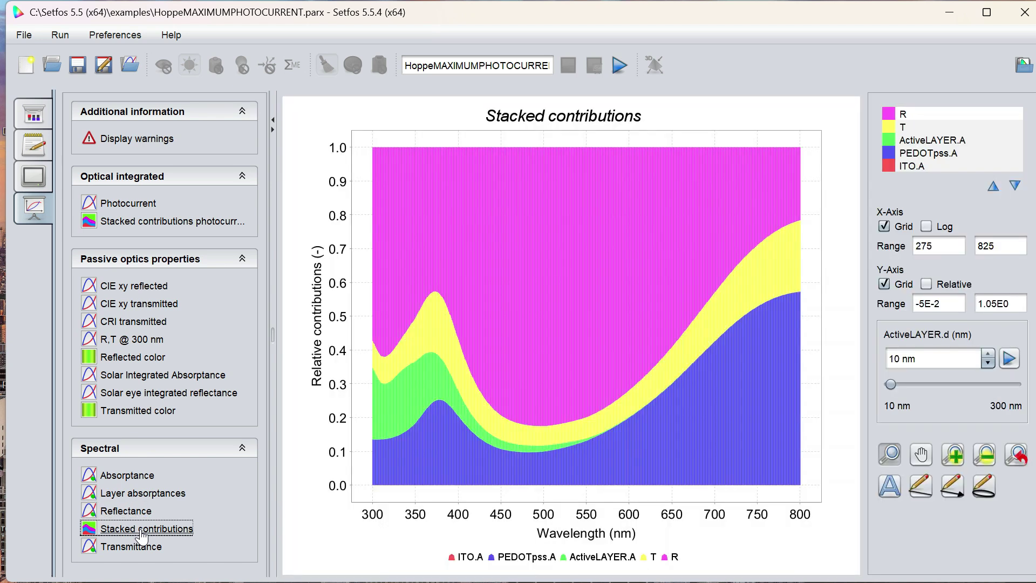
pyautogui.click(147, 546)
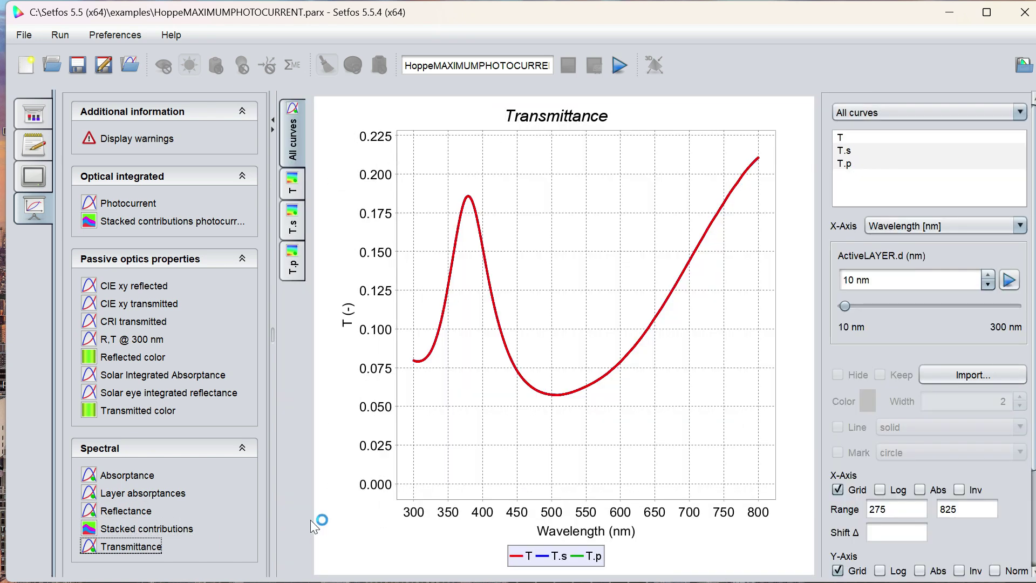
# - Switch to the Setfos tutorial PDF and examine the reference absorptance and photocurrent plots in Figure 3.12
pyautogui.hotkey('alt', 'Tab')
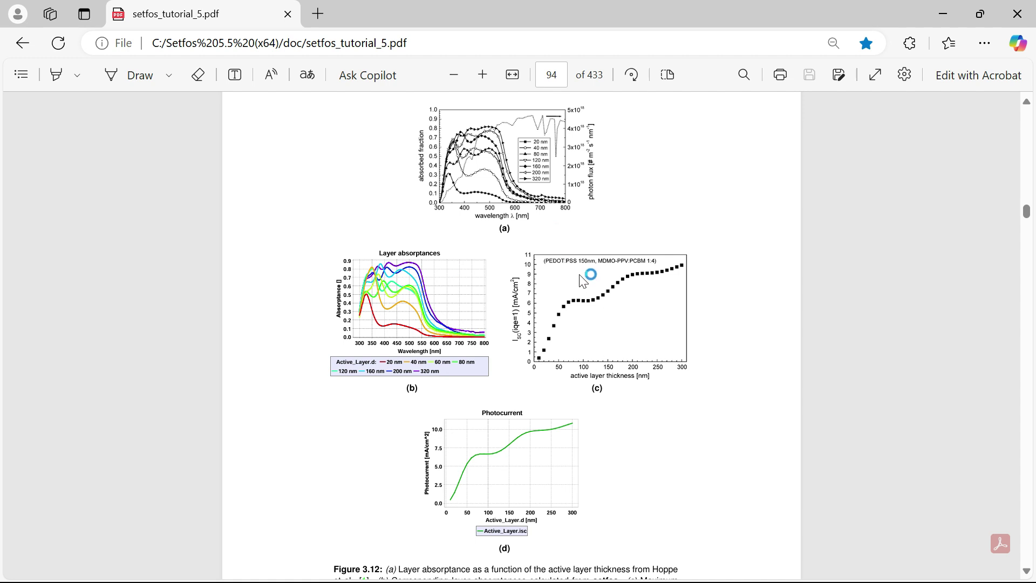
pyautogui.scroll(2, 517, 251)
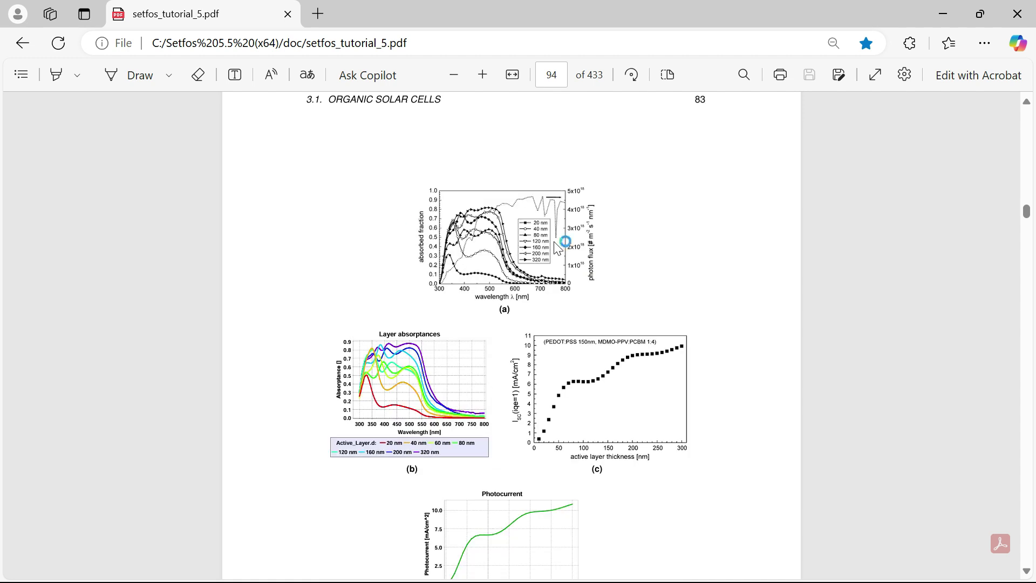
pyautogui.scroll(-3, 601, 324)
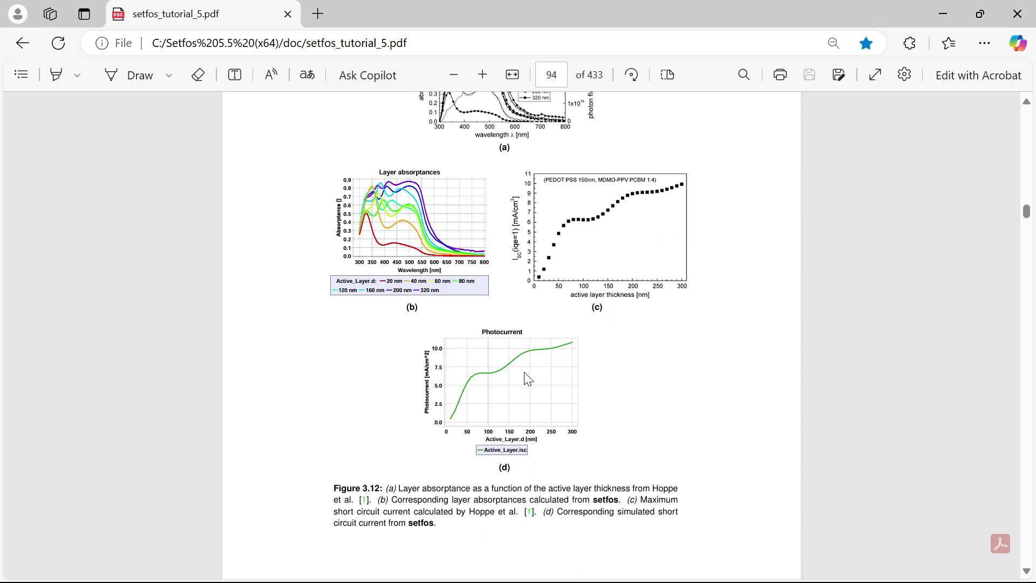
# - Switch back to Setfos and hide the PEDOTpss.isc and ITO.isc curves in the Photocurrent plot
pyautogui.moveTo(706, 579)
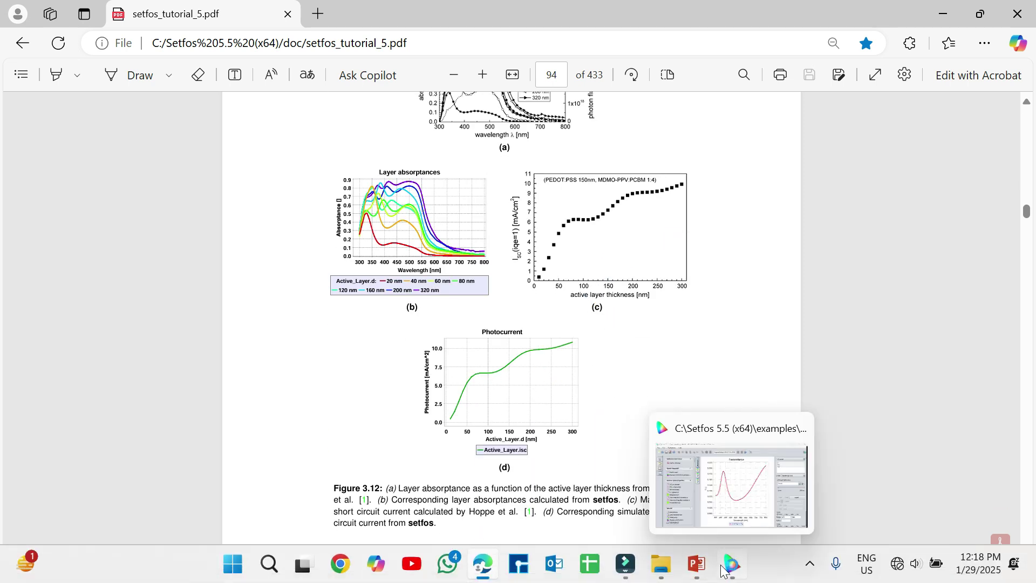
pyautogui.click(730, 565)
pyautogui.click(158, 208)
pyautogui.click(863, 125)
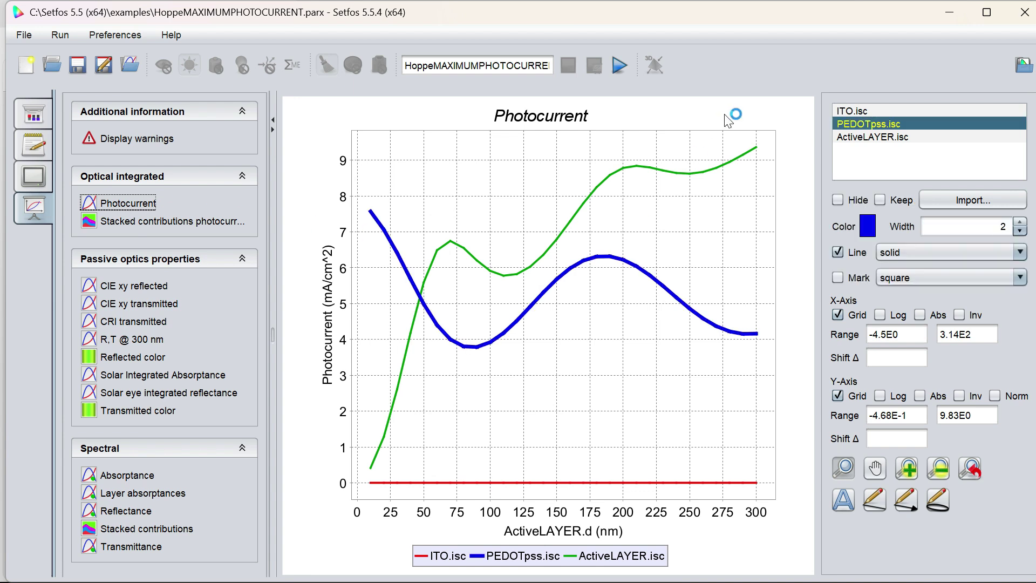
pyautogui.click(838, 200)
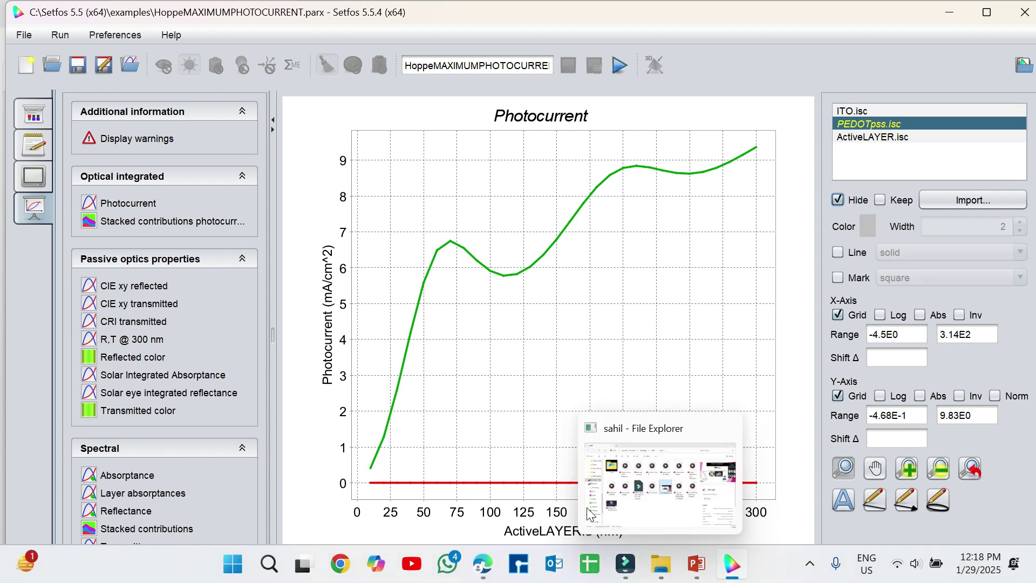
pyautogui.click(853, 111)
pyautogui.click(837, 199)
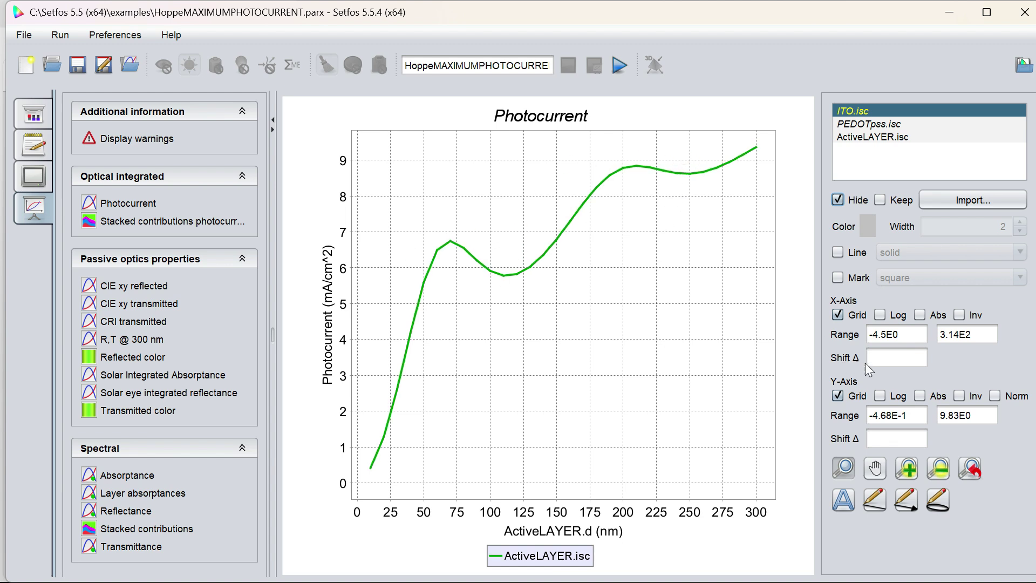
# - Show the photocurrent Y-axis as logarithmic absolute values, briefly trying an inverted Y-axis and a logarithmic X-axis
pyautogui.click(881, 395)
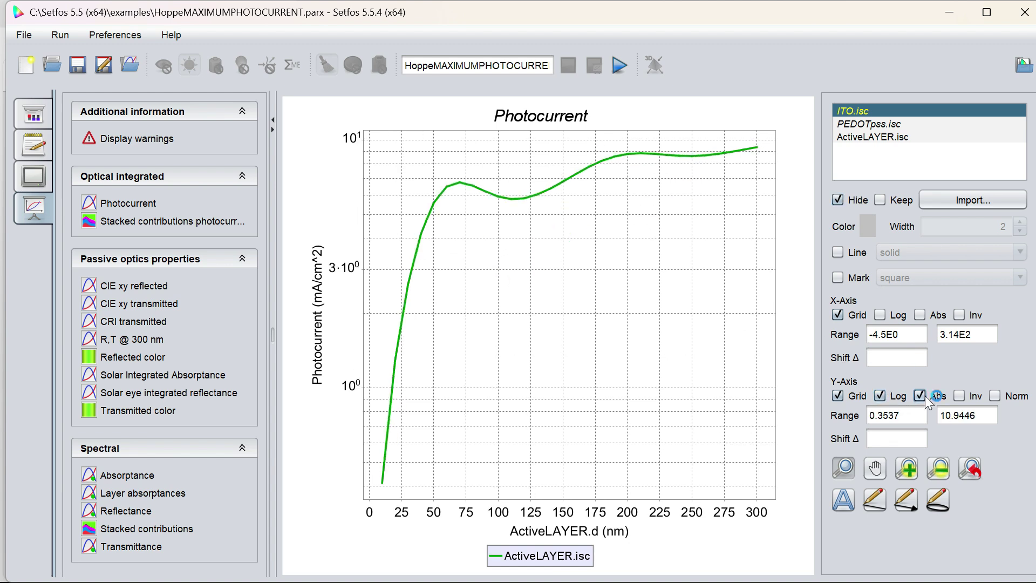
pyautogui.click(960, 395)
pyautogui.click(960, 395)
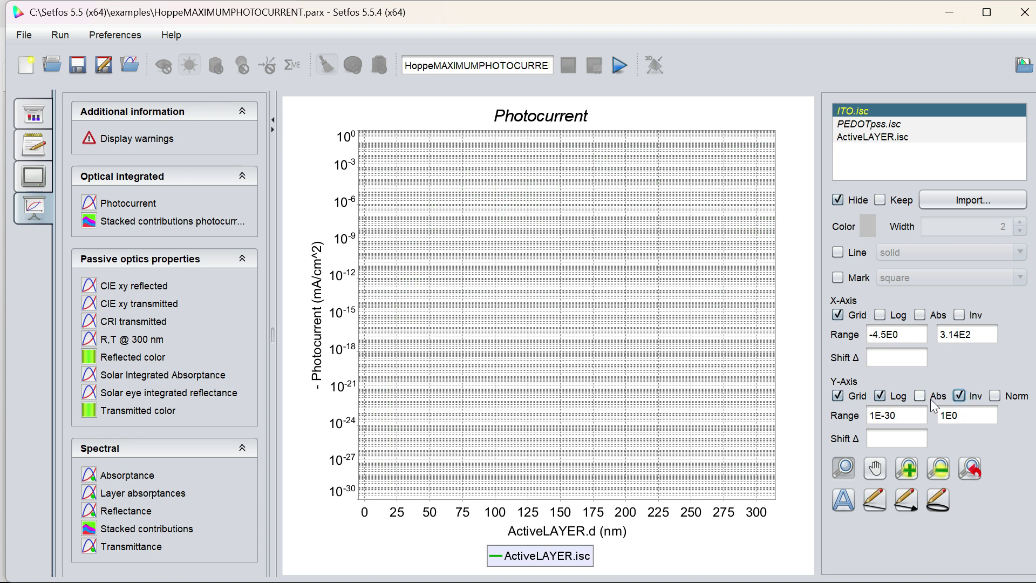
pyautogui.click(929, 399)
pyautogui.click(880, 315)
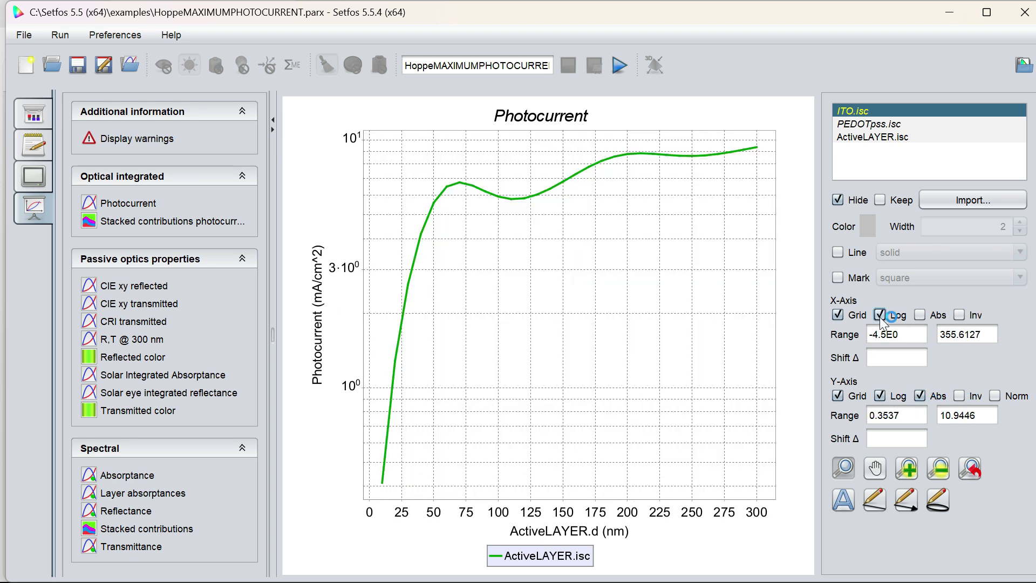
pyautogui.click(880, 315)
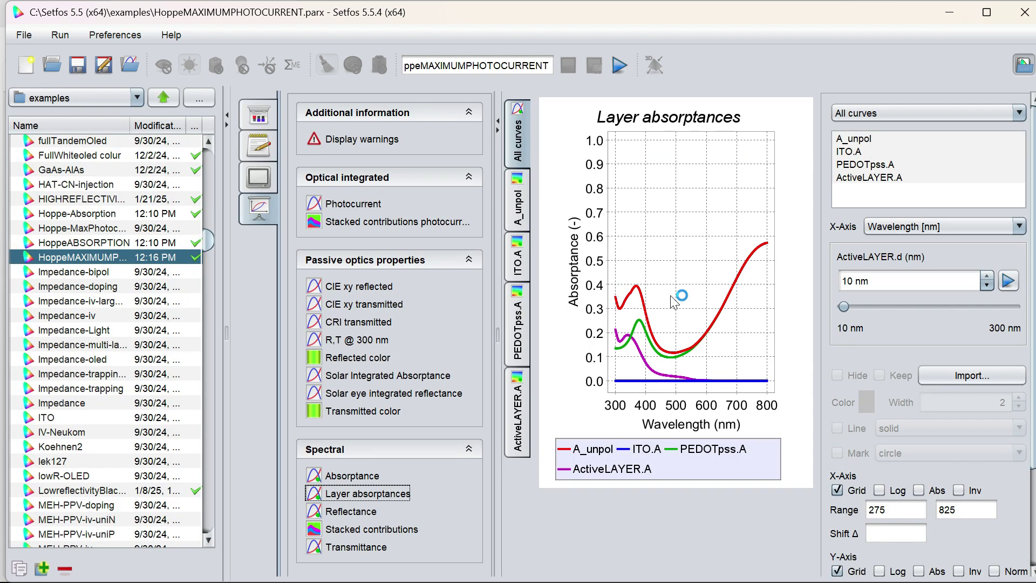
# - Copy all layer absorptance curves from HoppeMAXIMUMPHOTOCURRENT and paste them into the same plot of HoppeABSORPTION
pyautogui.rightClick(671, 297)
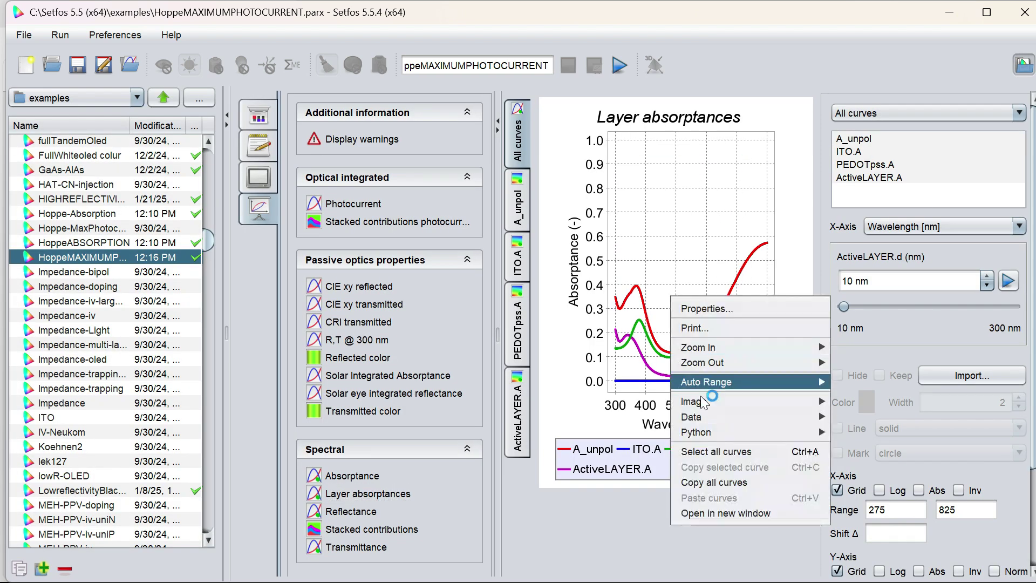
pyautogui.moveTo(696, 431)
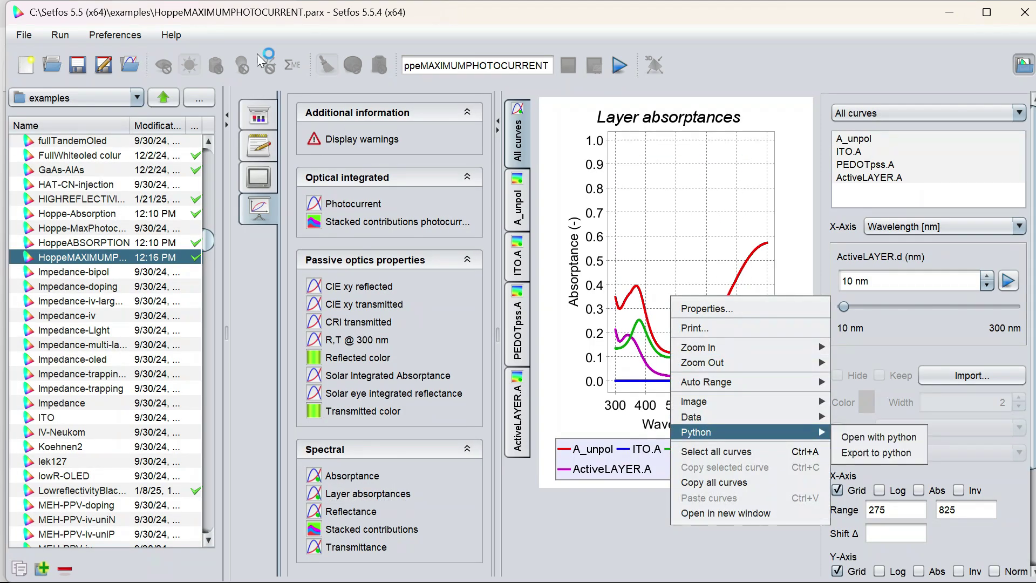
pyautogui.click(729, 482)
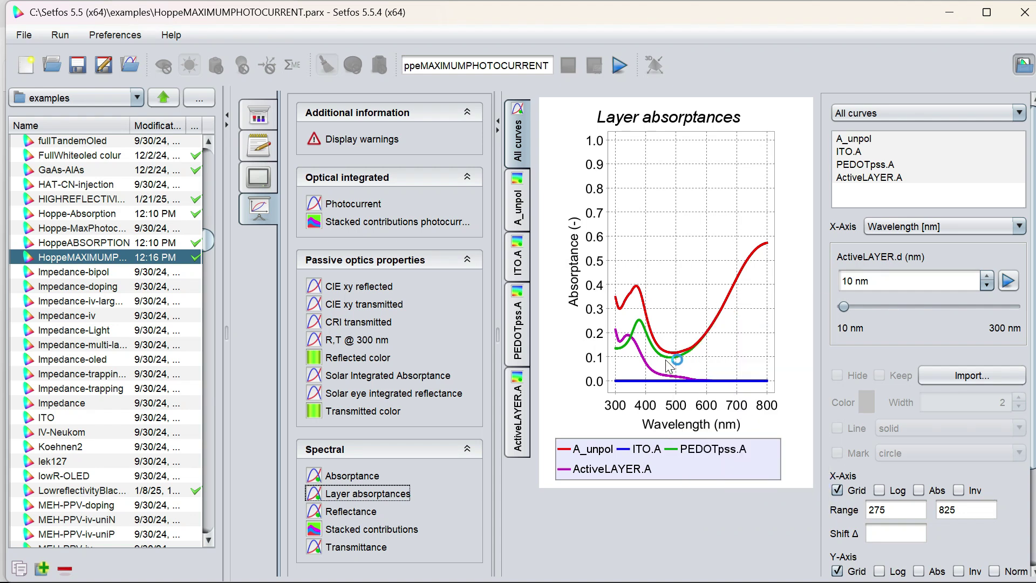
pyautogui.click(103, 242)
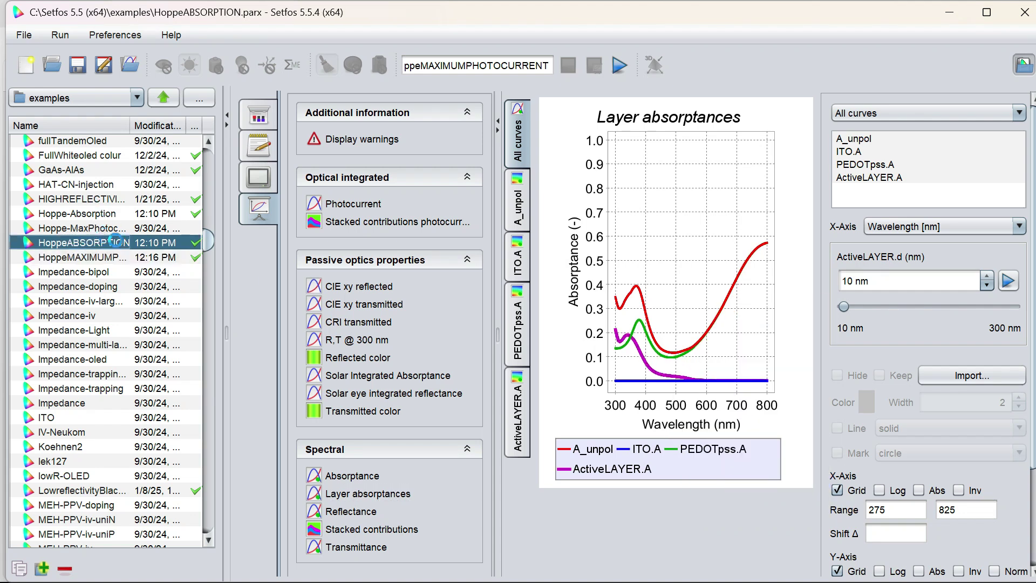
pyautogui.rightClick(661, 253)
pyautogui.click(684, 453)
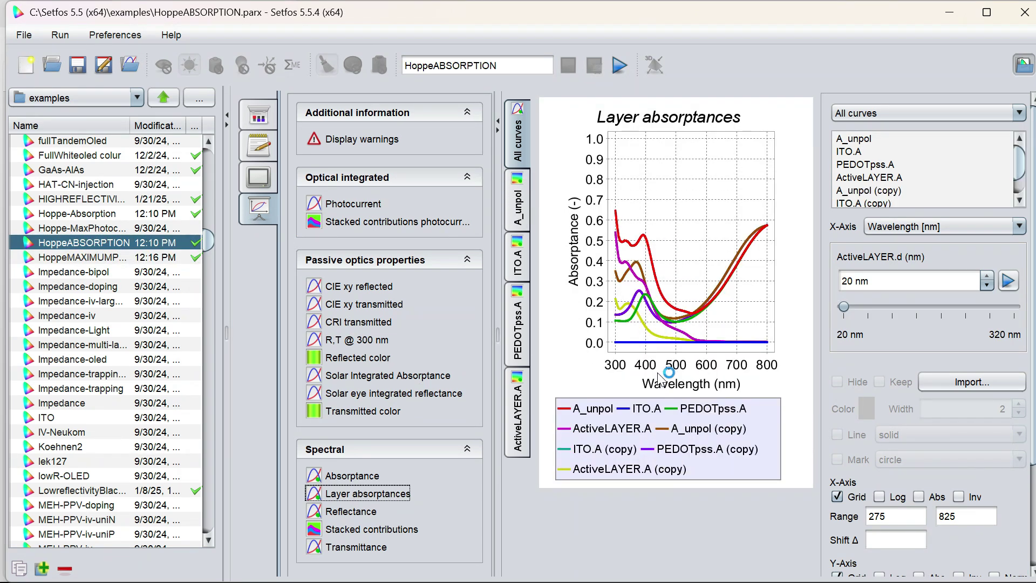
pyautogui.moveTo(627, 225); pyautogui.dragTo(704, 323)
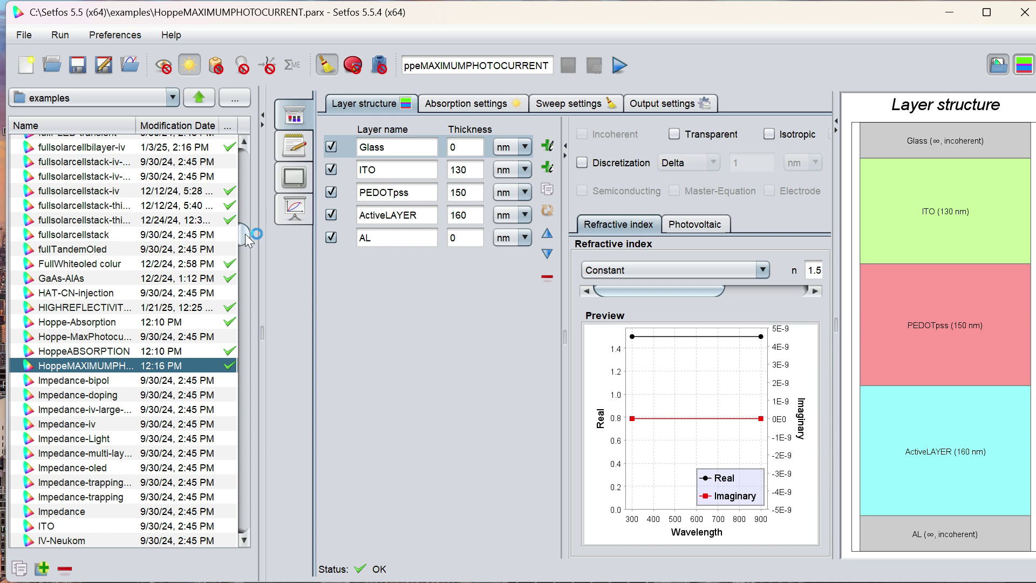
pyautogui.scroll(-20, 247, 239)
pyautogui.scroll(-15, 247, 310)
pyautogui.click(128, 180)
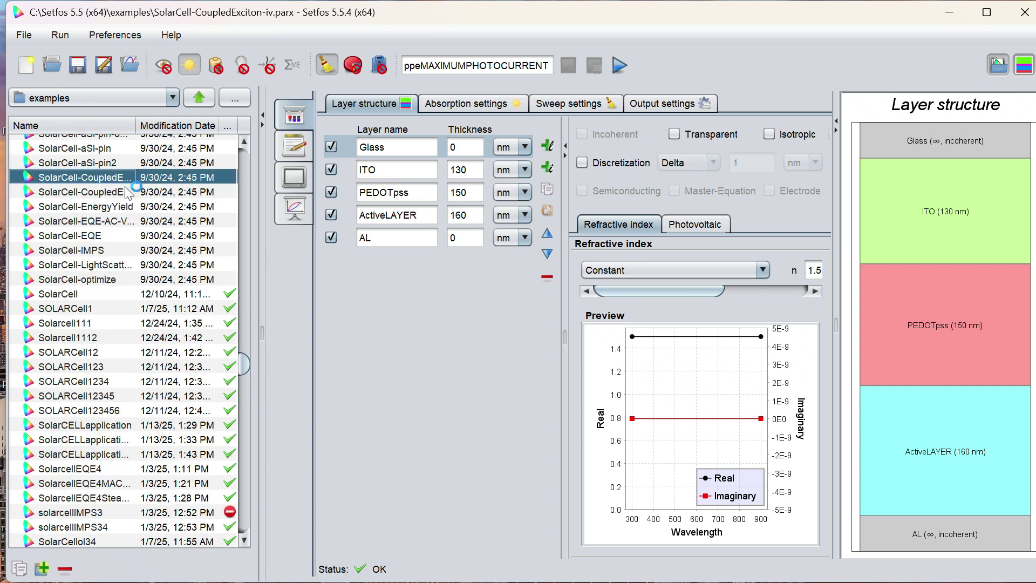
pyautogui.click(129, 192)
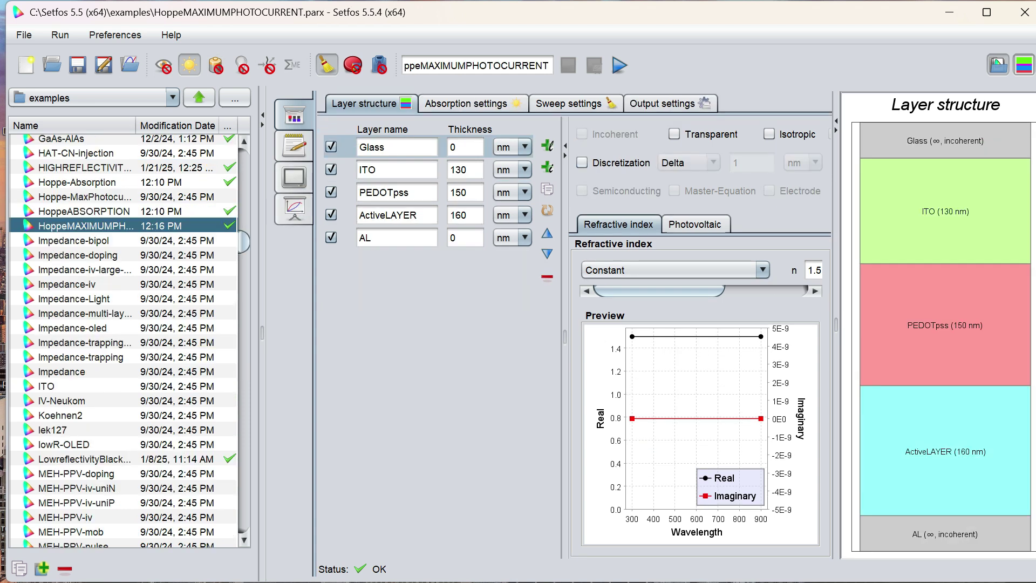
# - Set the layer thickness to 50 nm for PEDOTpss and 70 nm for ActiveLAYER in HoppeMAXIMUMPHOTOCURRENT
pyautogui.click(263, 115)
pyautogui.click(205, 106)
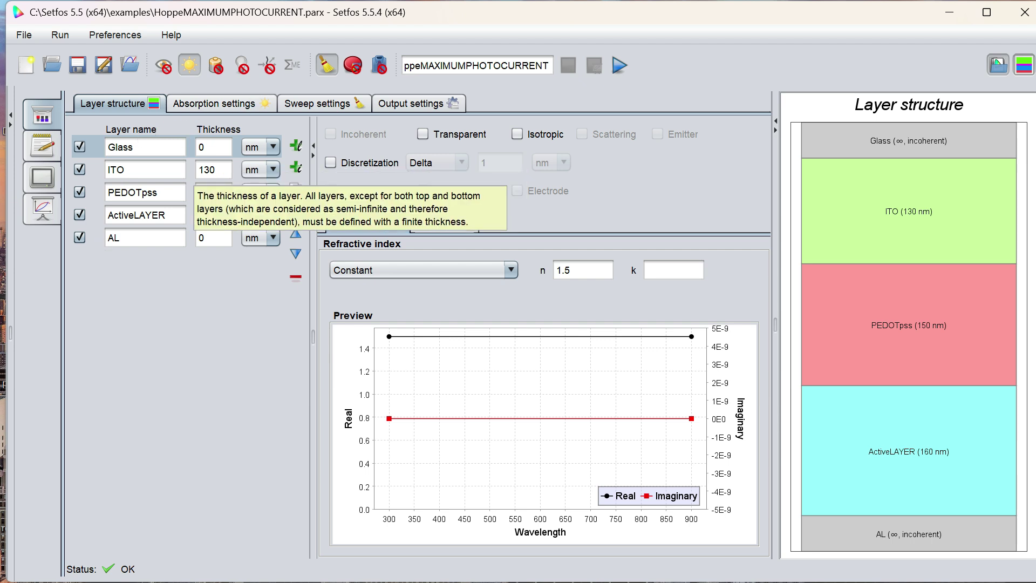
pyautogui.click(213, 192)
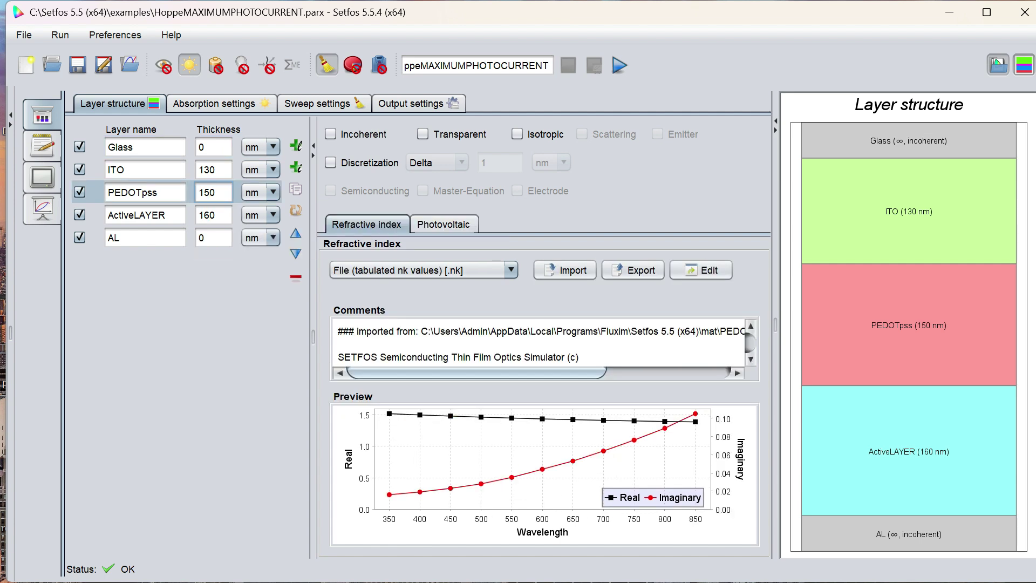
pyautogui.press('BackSpace')
pyautogui.press('BackSpace')
pyautogui.press('BackSpace')
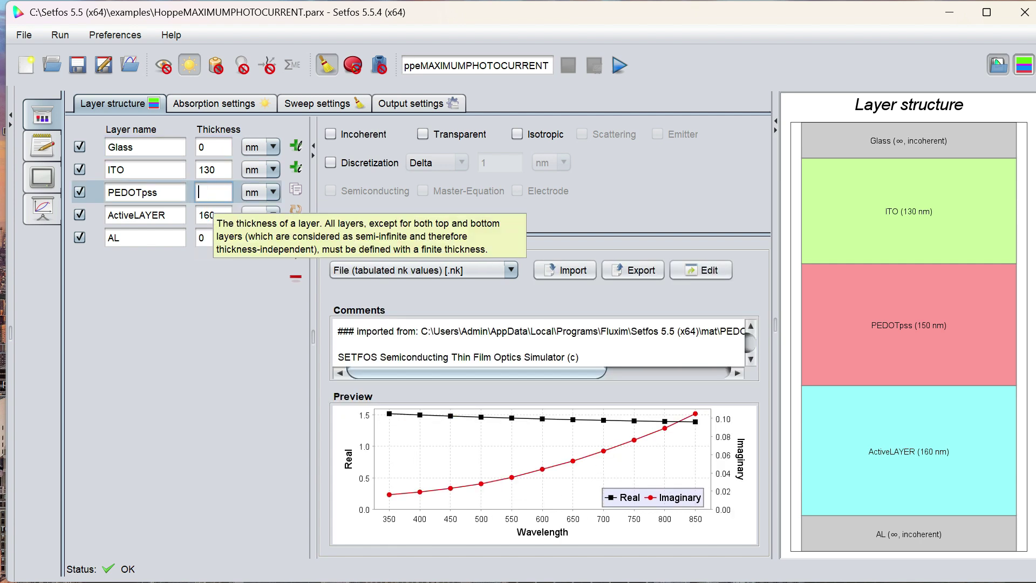
pyautogui.write('50')
pyautogui.click(217, 215)
pyautogui.press('BackSpace')
pyautogui.press('BackSpace')
pyautogui.press('BackSpace')
pyautogui.write('70')
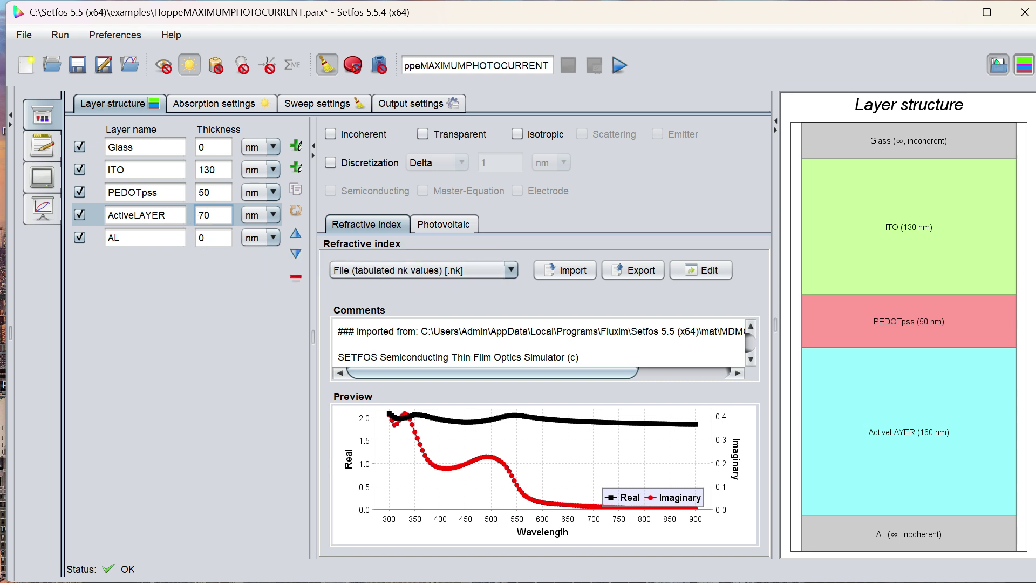
# - Add a new layer below AL in the stack and name it Surrounding
pyautogui.click(296, 145)
pyautogui.click(153, 260)
pyautogui.press('BackSpace')
pyautogui.press('BackSpace')
pyautogui.press('BackSpace')
pyautogui.press('BackSpace')
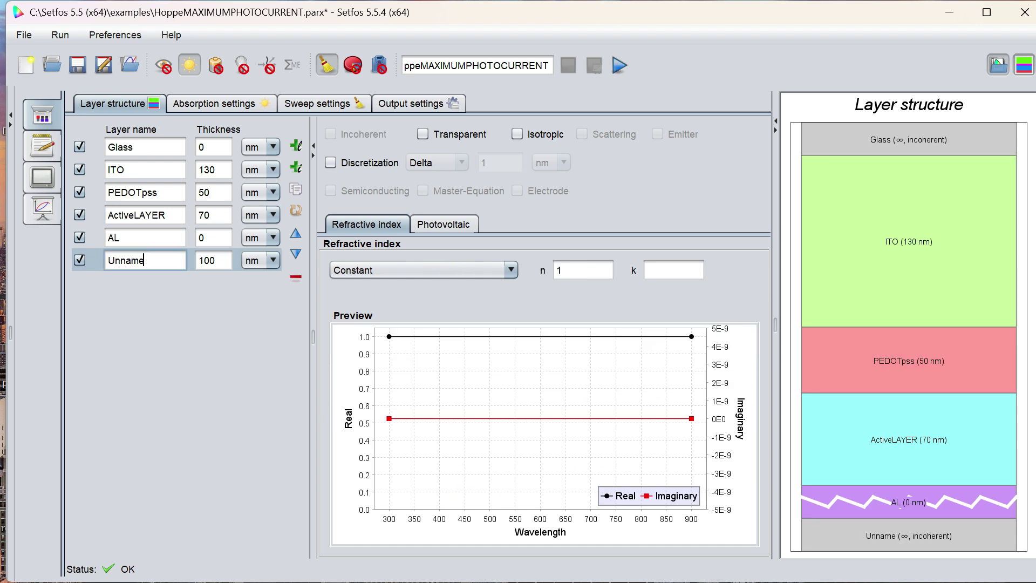
pyautogui.press('BackSpace')
pyautogui.press('BackSpace')
pyautogui.press('BackSpace')
pyautogui.write('Surrounding')
# - Set the AL layer thickness to 100 nm and the Surrounding layer thickness to 0 nm
pyautogui.click(223, 239)
pyautogui.press('BackSpace')
pyautogui.write('1')
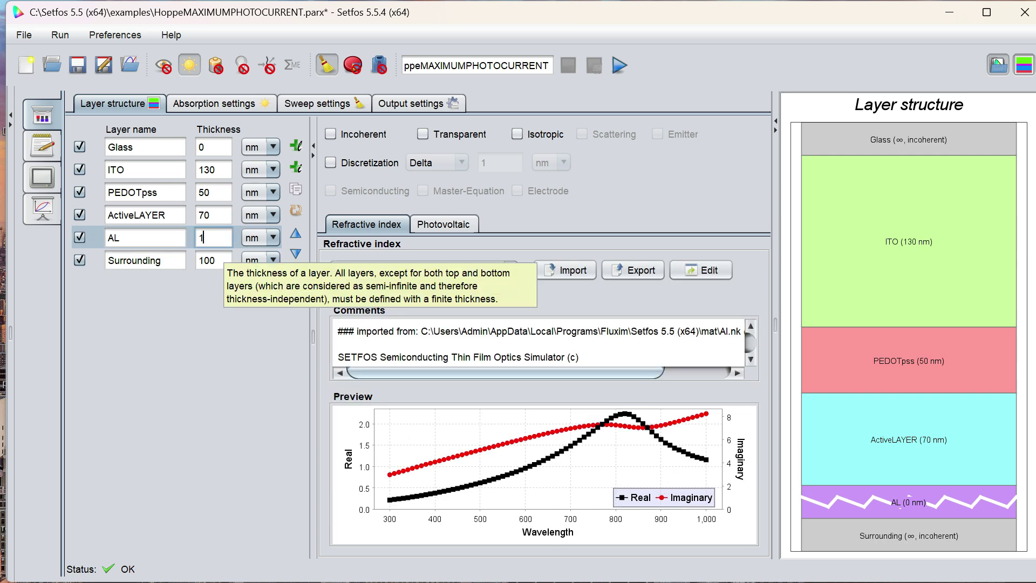
pyautogui.write('00')
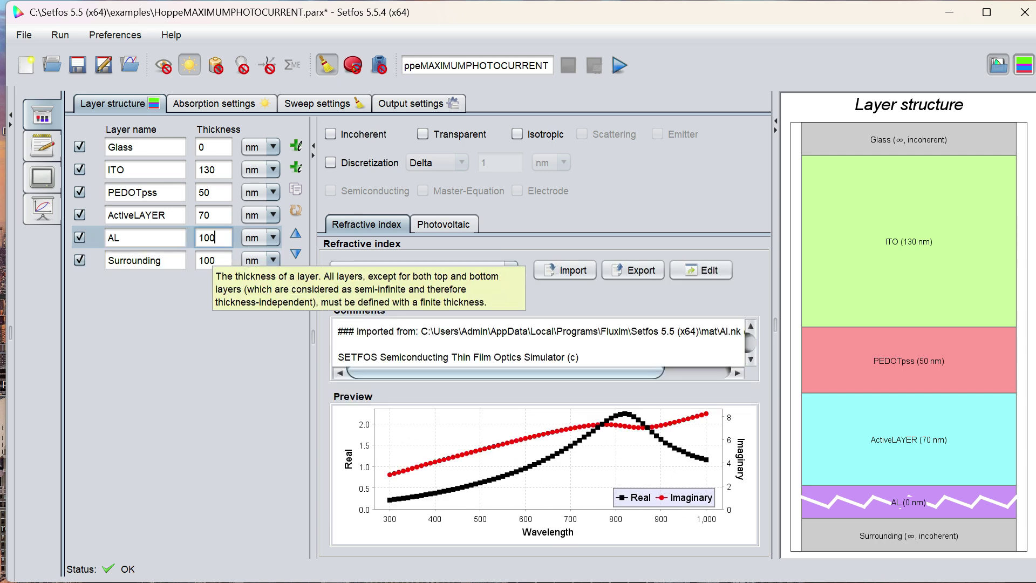
pyautogui.click(215, 260)
pyautogui.press('BackSpace')
pyautogui.press('BackSpace')
pyautogui.press('BackSpace')
pyautogui.write('0')
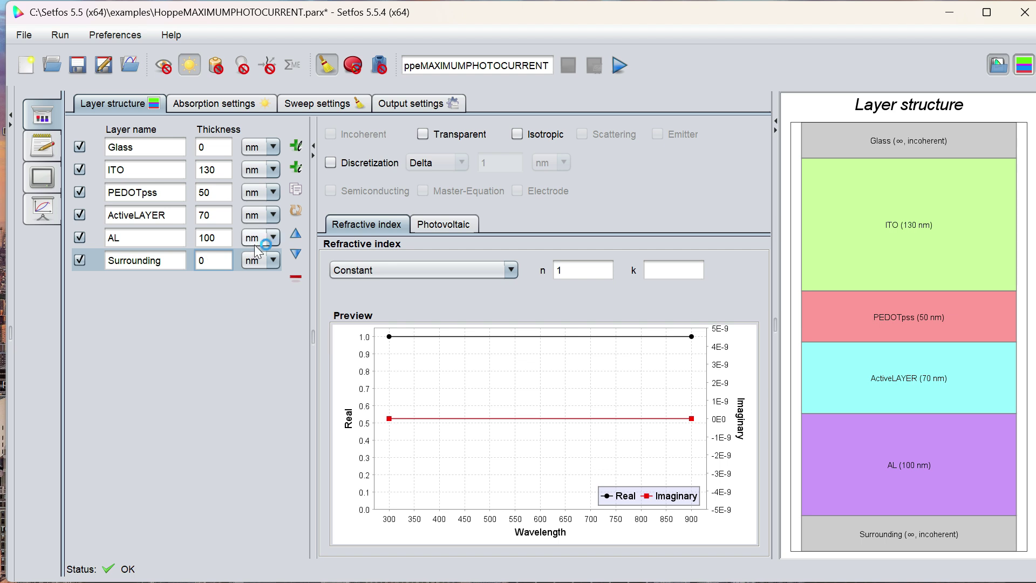
# - Set the Glass layer thickness to 1 um
pyautogui.click(273, 147)
pyautogui.click(268, 162)
pyautogui.click(213, 147)
pyautogui.press('BackSpace')
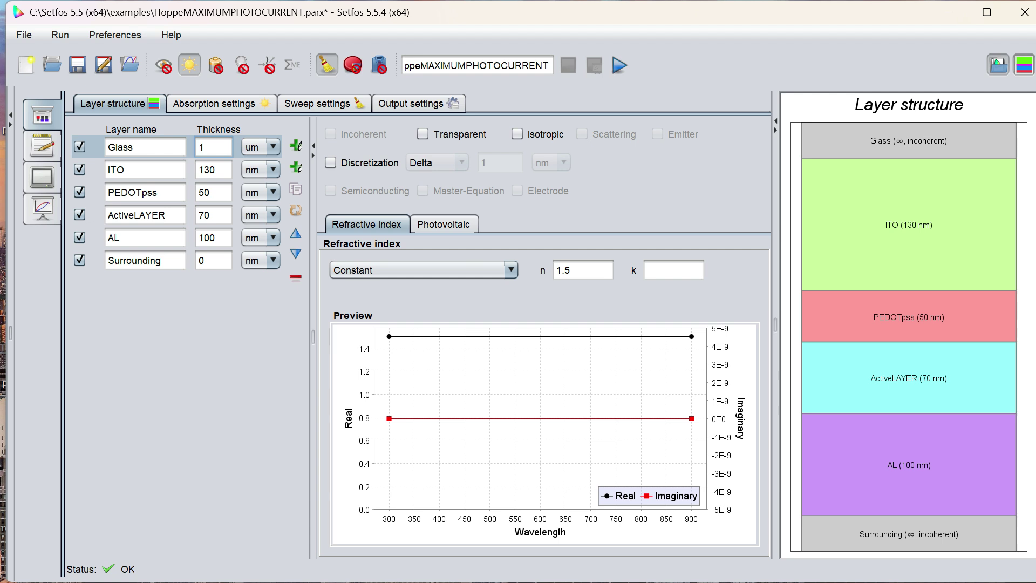
# - Enable discretization for the Glass layer, defined by Elements with a value of 50
pyautogui.click(345, 163)
pyautogui.click(437, 162)
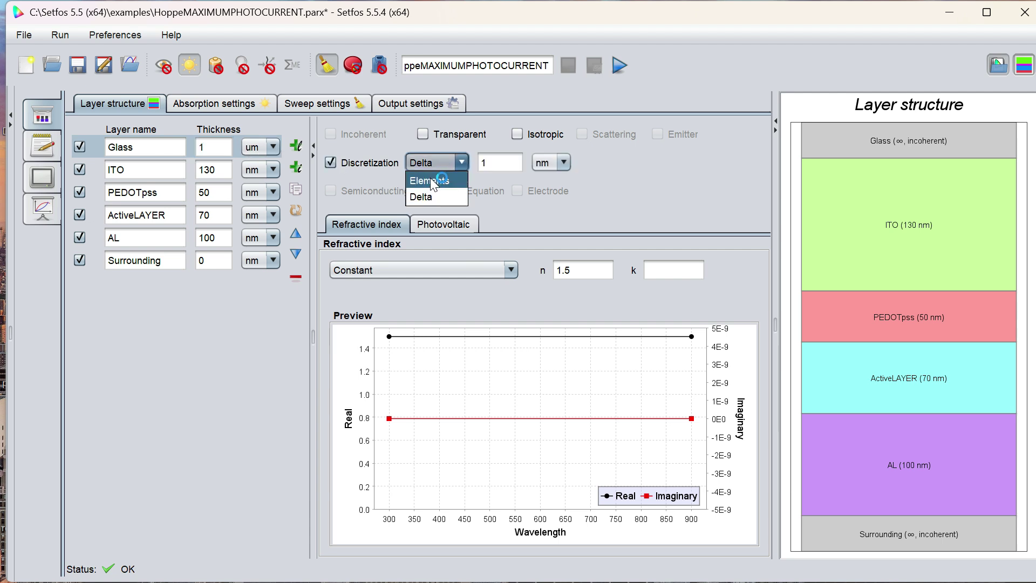
pyautogui.click(434, 179)
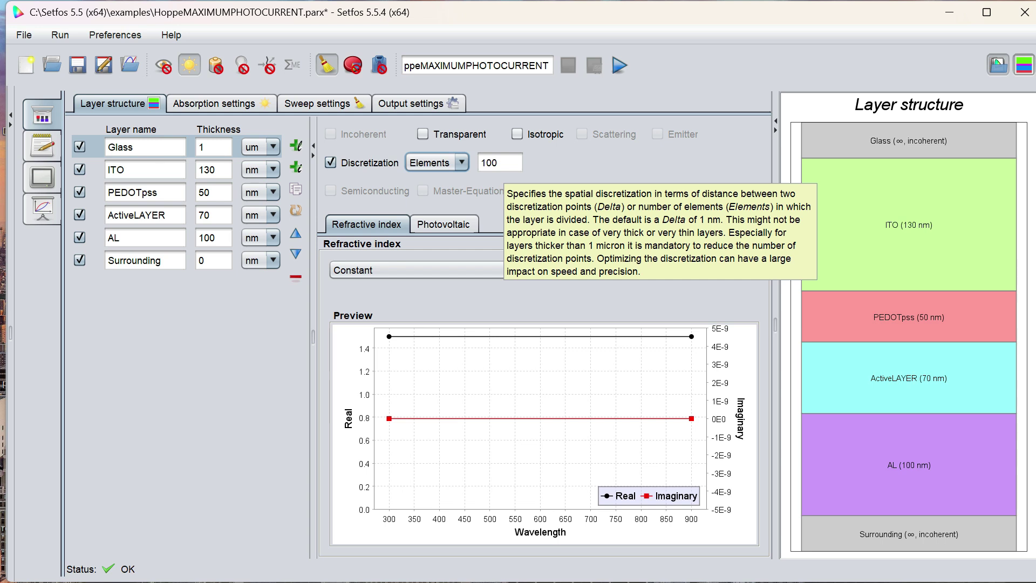
pyautogui.press('Tab')
pyautogui.press('BackSpace')
pyautogui.press('BackSpace')
pyautogui.press('BackSpace')
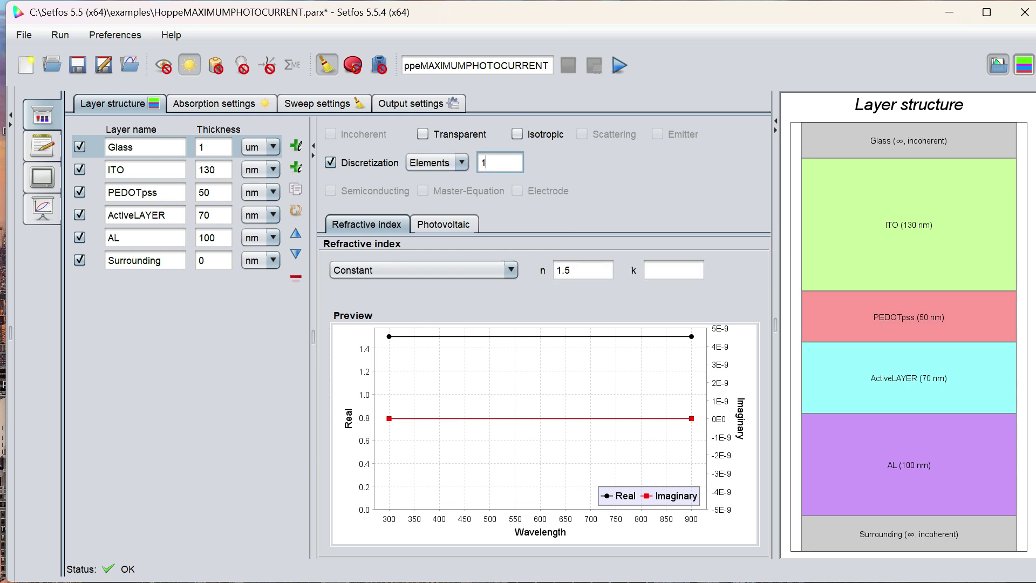
pyautogui.write('50')
# - Check the refractive index data of the ITO, PEDOTpss and ActiveLAYER layers and activate the drift-diffusion simulation mode
pyautogui.click(141, 169)
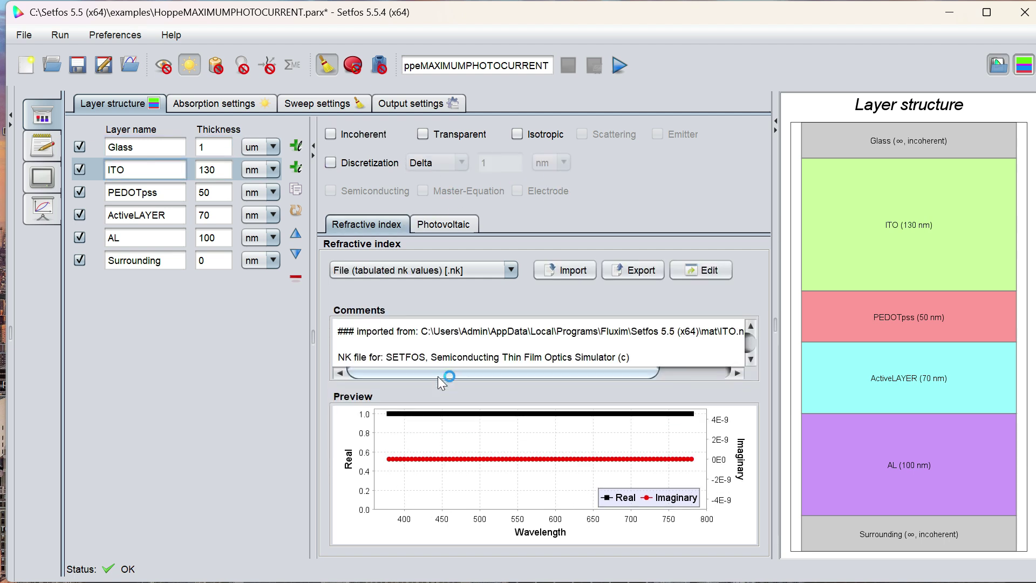
pyautogui.click(144, 192)
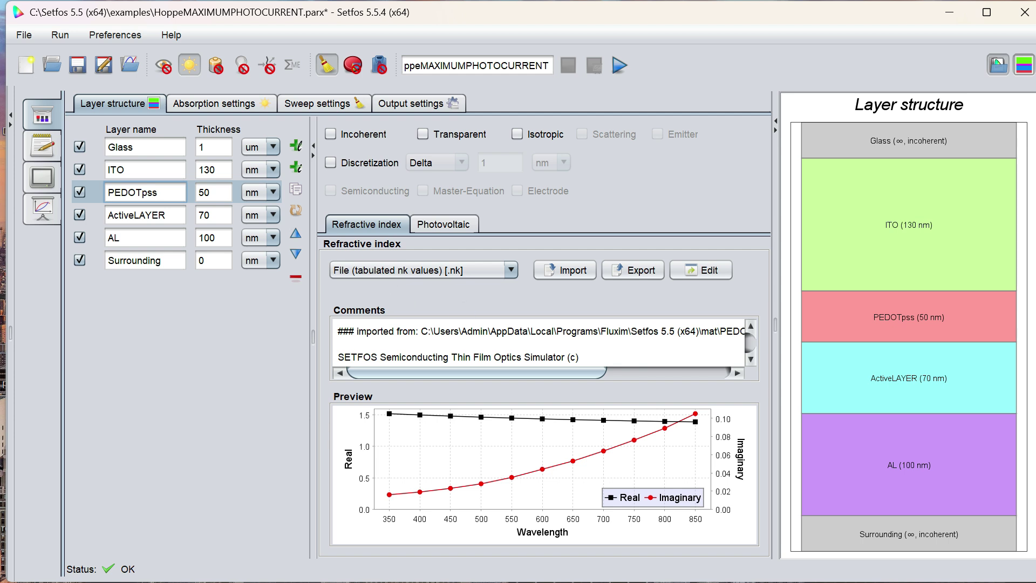
pyautogui.click(143, 214)
pyautogui.click(156, 192)
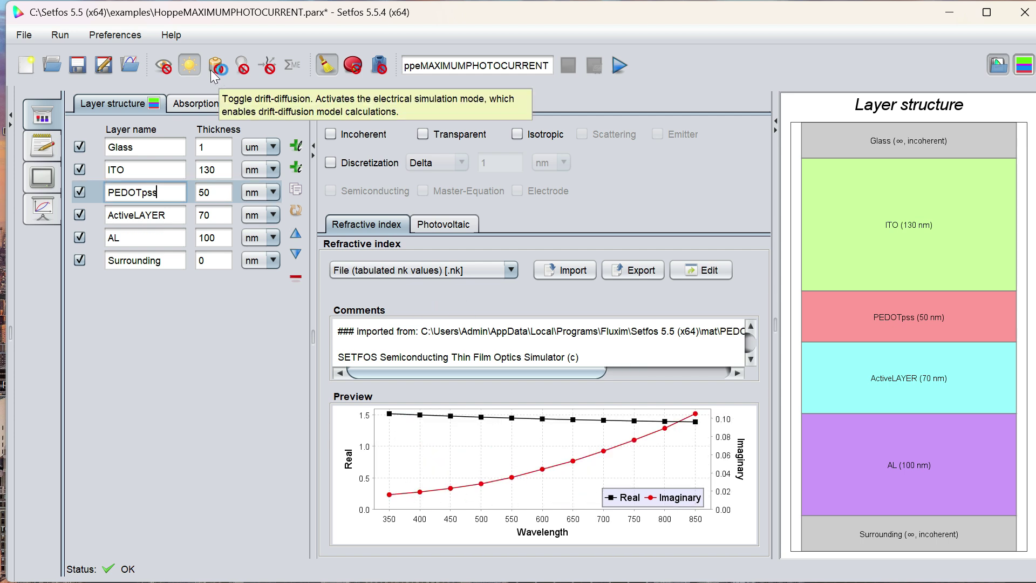
pyautogui.click(216, 67)
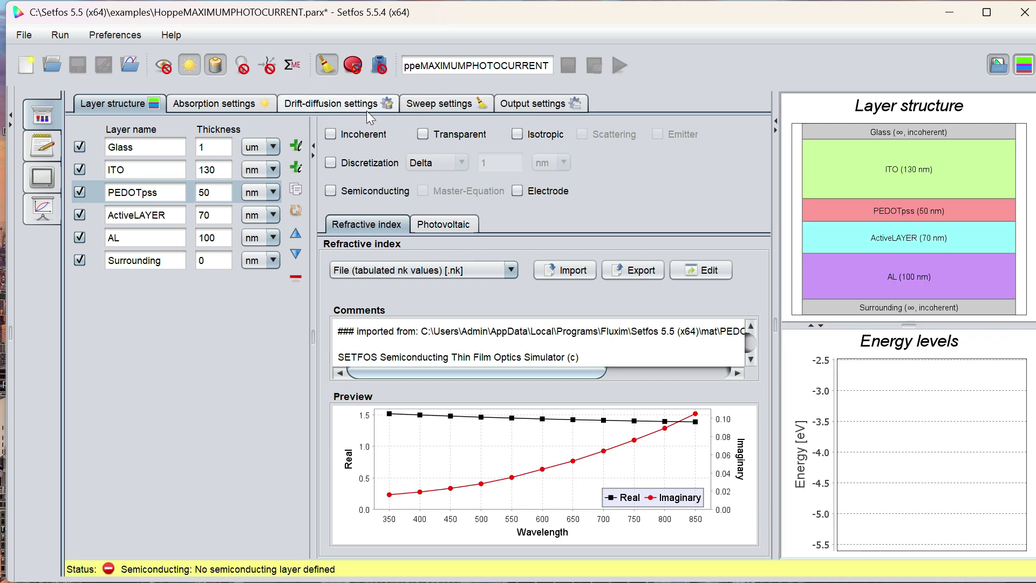
pyautogui.click(340, 107)
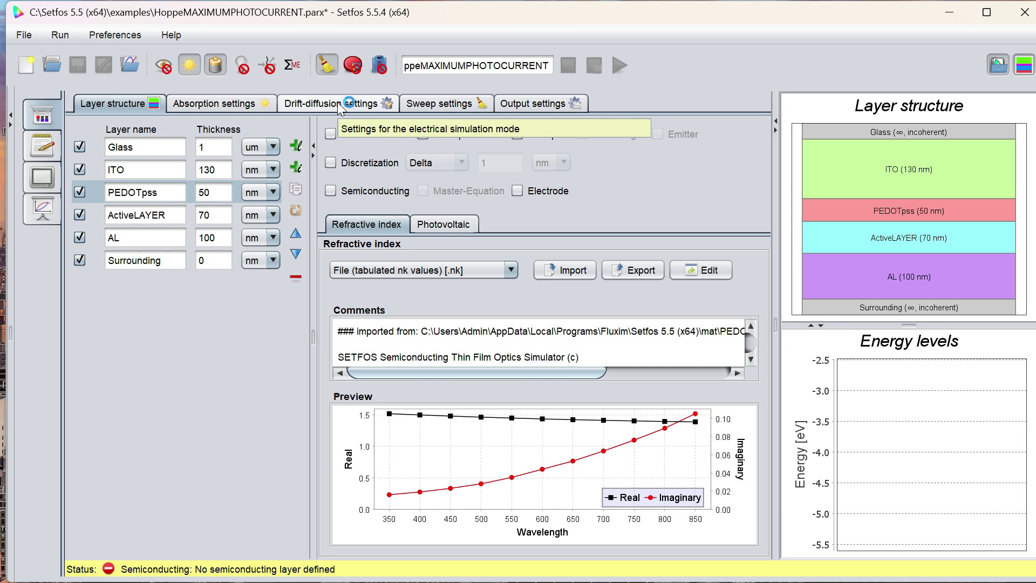
# - Define PEDOTpss and AL as electrodes and the ActiveLAYER between them as semiconducting
pyautogui.click(518, 191)
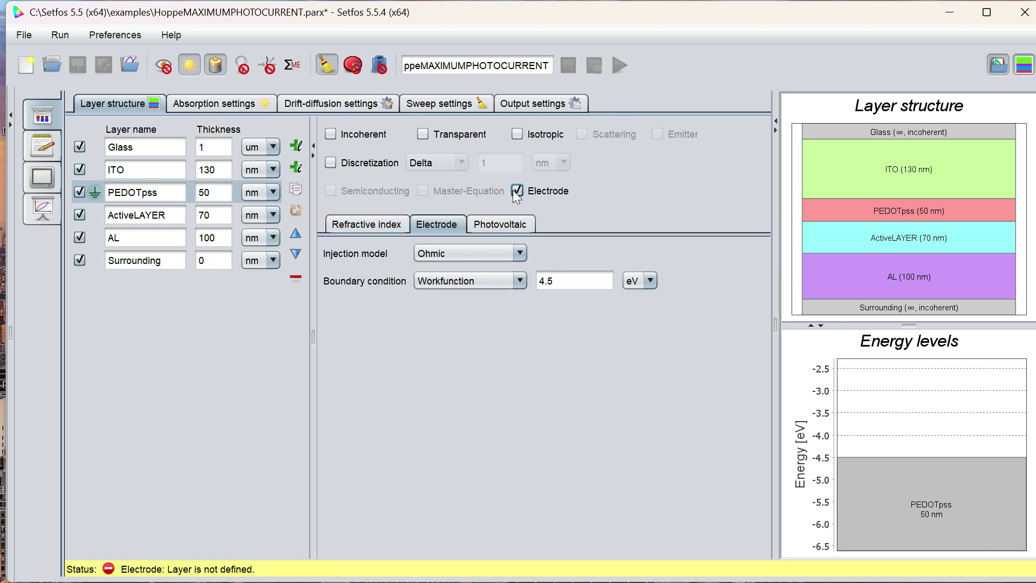
pyautogui.press('Down')
pyautogui.press('Down')
pyautogui.click(516, 191)
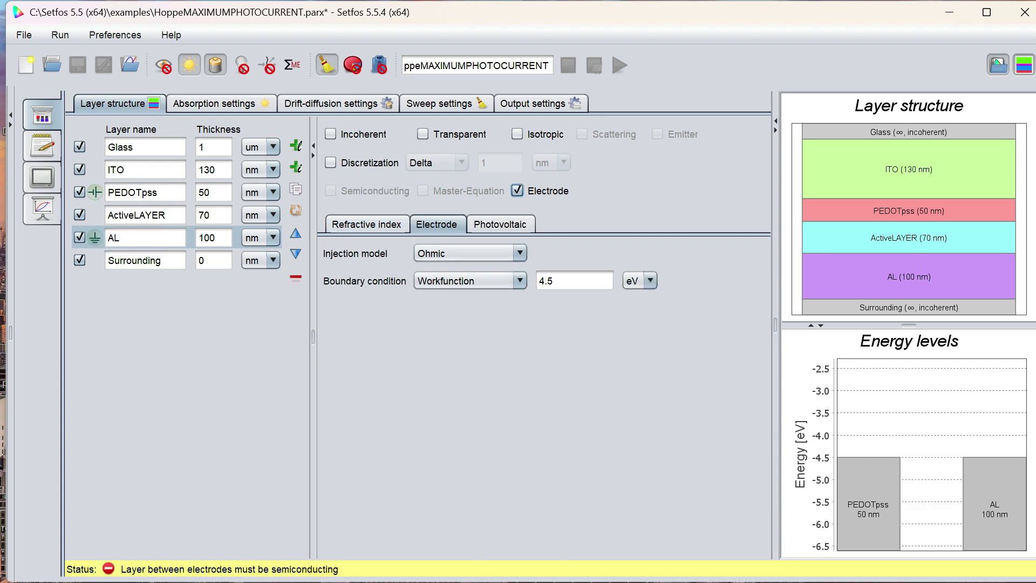
pyautogui.click(134, 215)
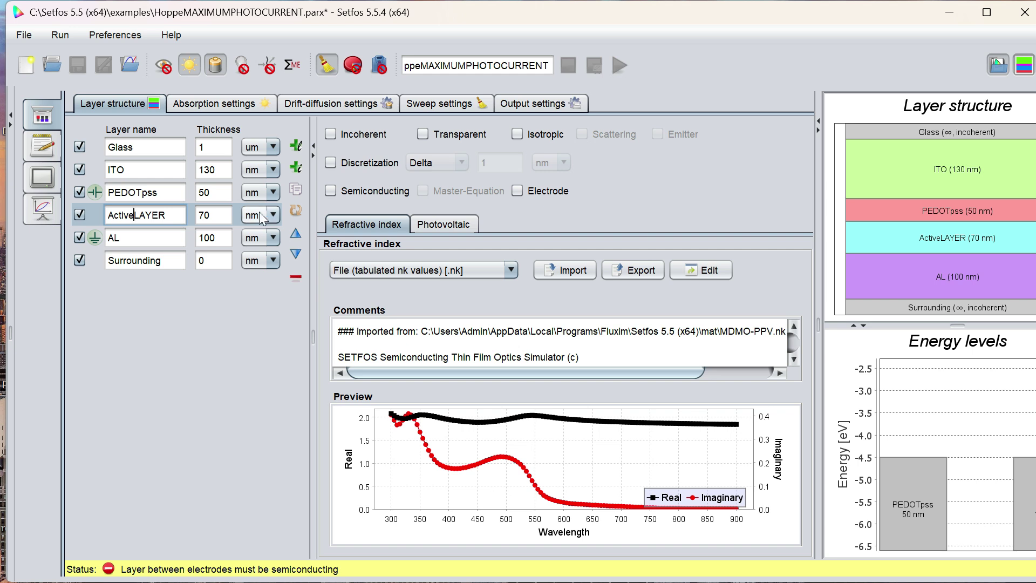
pyautogui.click(330, 191)
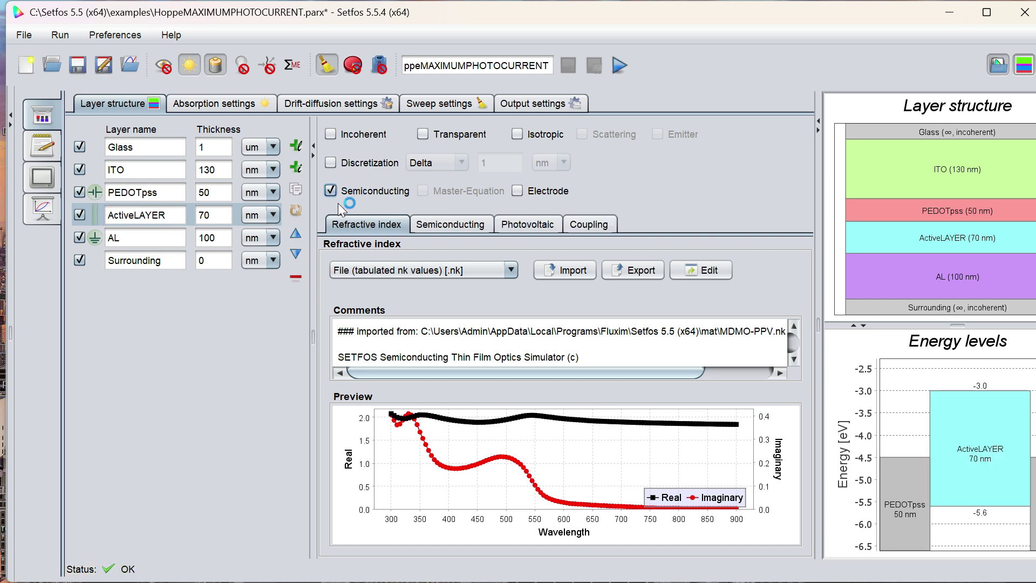
# - Set the electrode workfunction to 5 eV for PEDOTpss and 4.31 eV for AL
pyautogui.click(213, 192)
pyautogui.tripleClick(573, 280)
pyautogui.write('5')
pyautogui.click(213, 238)
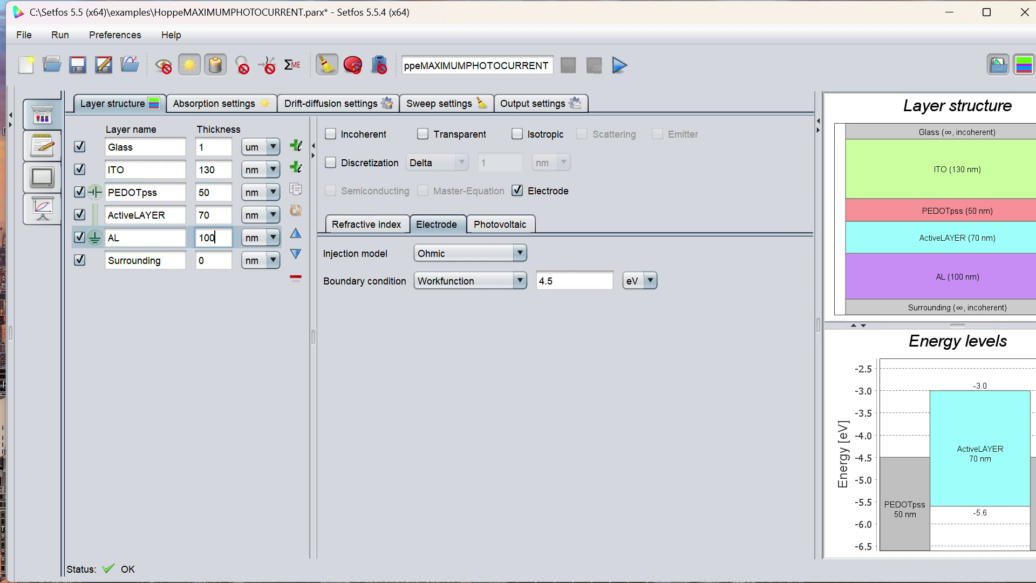
pyautogui.click(574, 281)
pyautogui.press('BackSpace')
pyautogui.write('31')
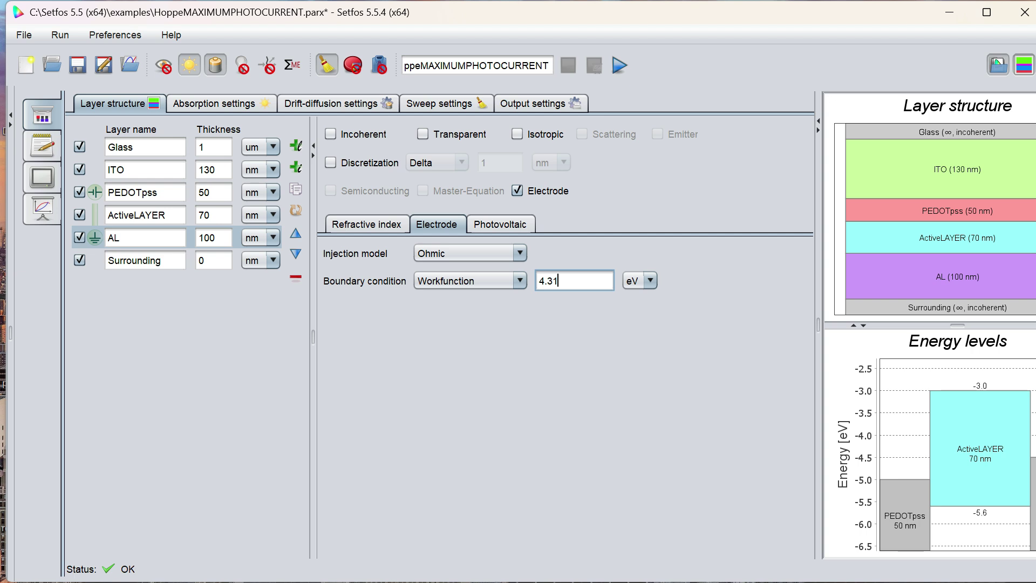
# - Set the ActiveLAYER charge energy levels to 5.3 eV for HOMO and 3.7 eV for LUMO
pyautogui.click(127, 215)
pyautogui.click(431, 224)
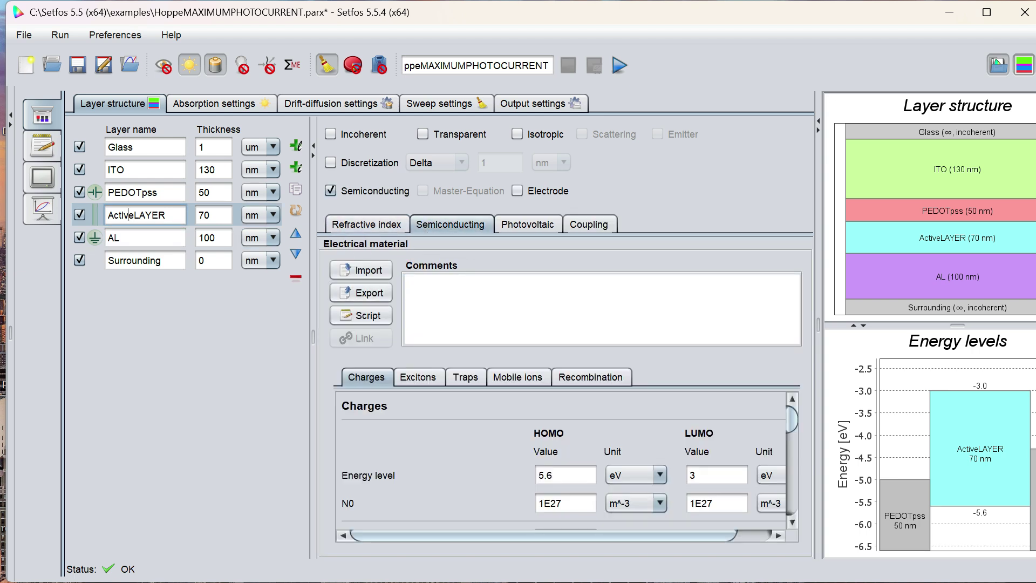
pyautogui.click(364, 271)
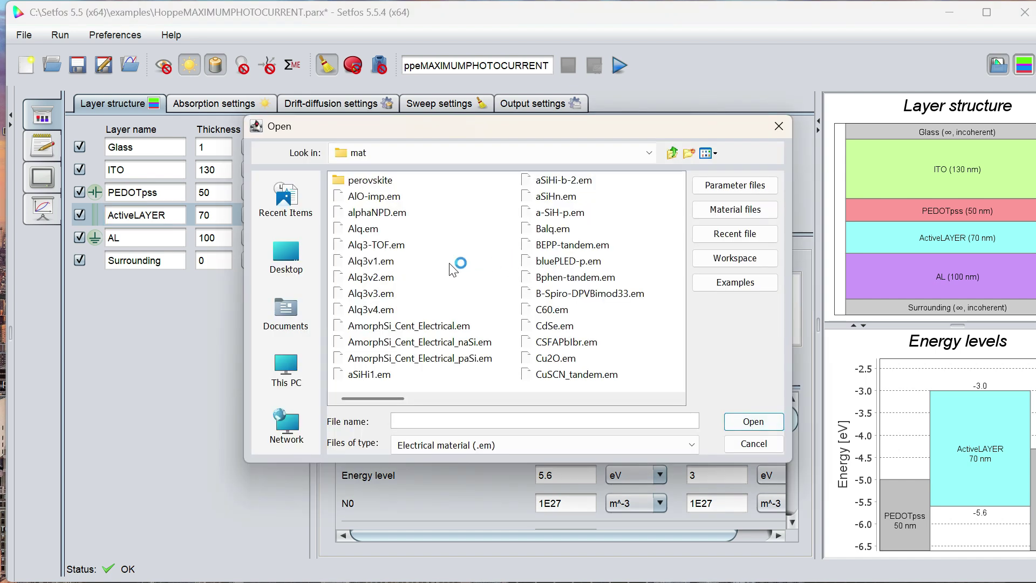
pyautogui.press('Escape')
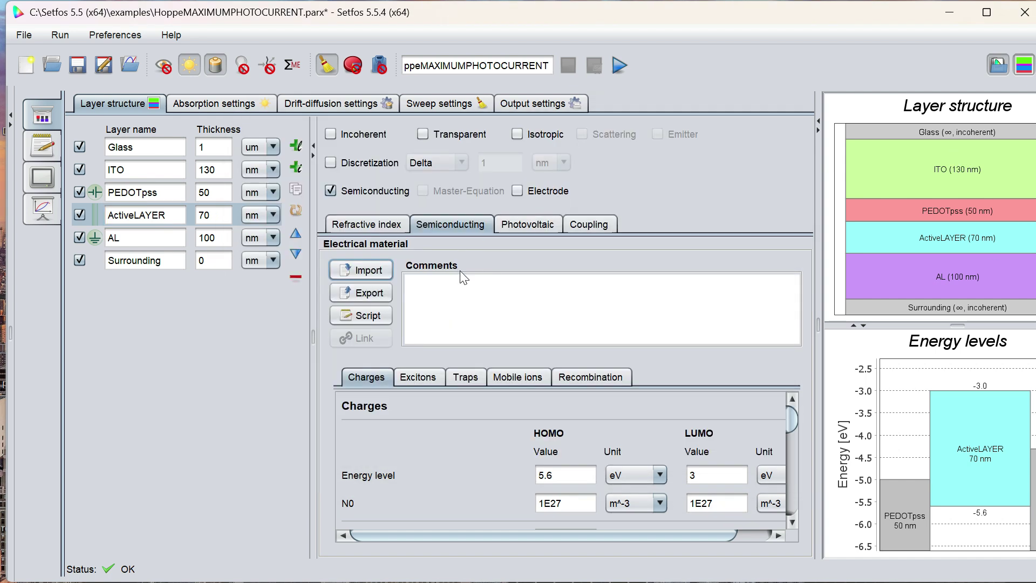
pyautogui.moveTo(792, 425)
pyautogui.mouseDown()
pyautogui.moveTo(783, 480)
pyautogui.moveTo(791, 430)
pyautogui.mouseUp()
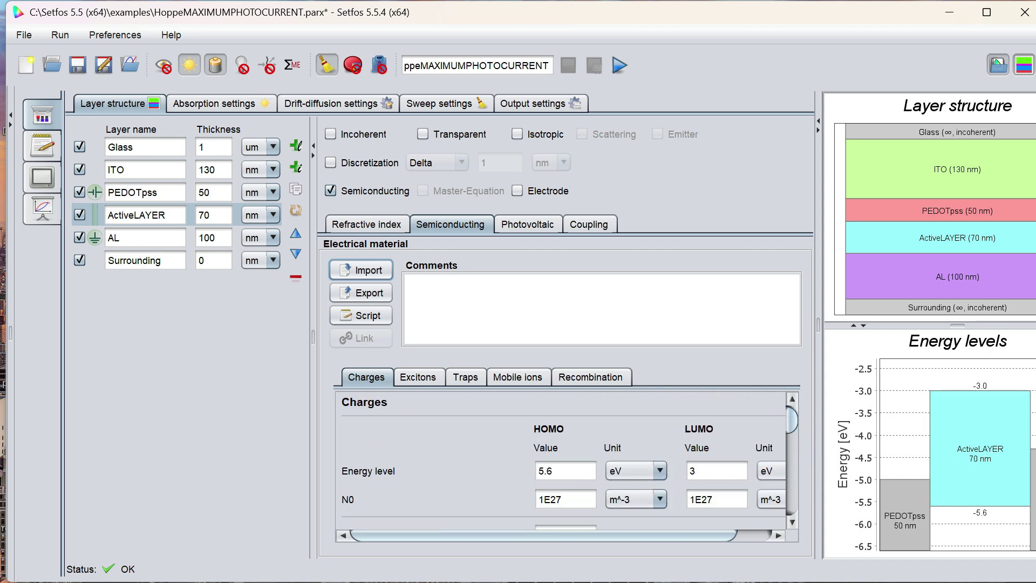
pyautogui.moveTo(662, 535); pyautogui.dragTo(697, 539)
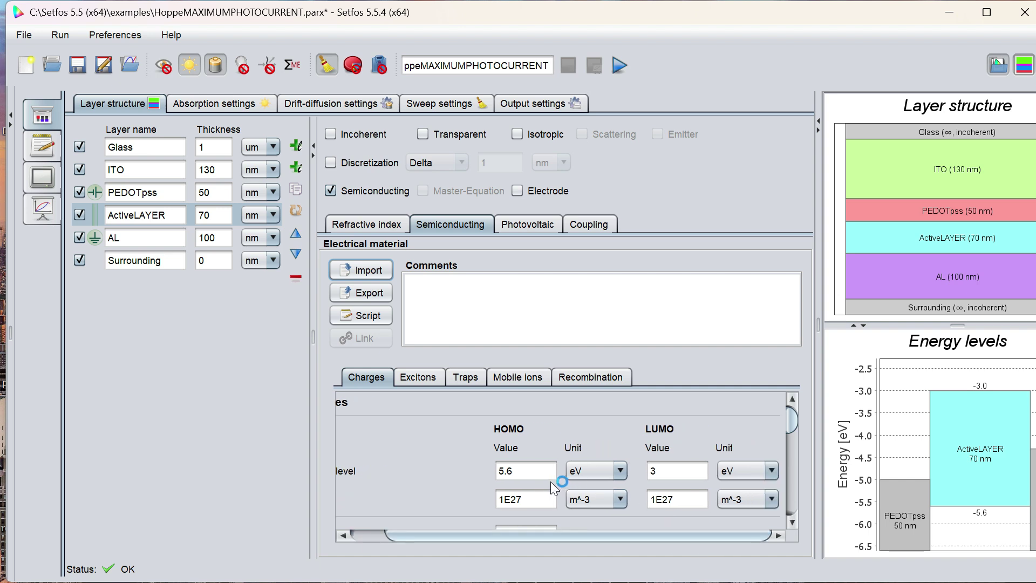
pyautogui.click(533, 472)
pyautogui.press('BackSpace')
pyautogui.write('3')
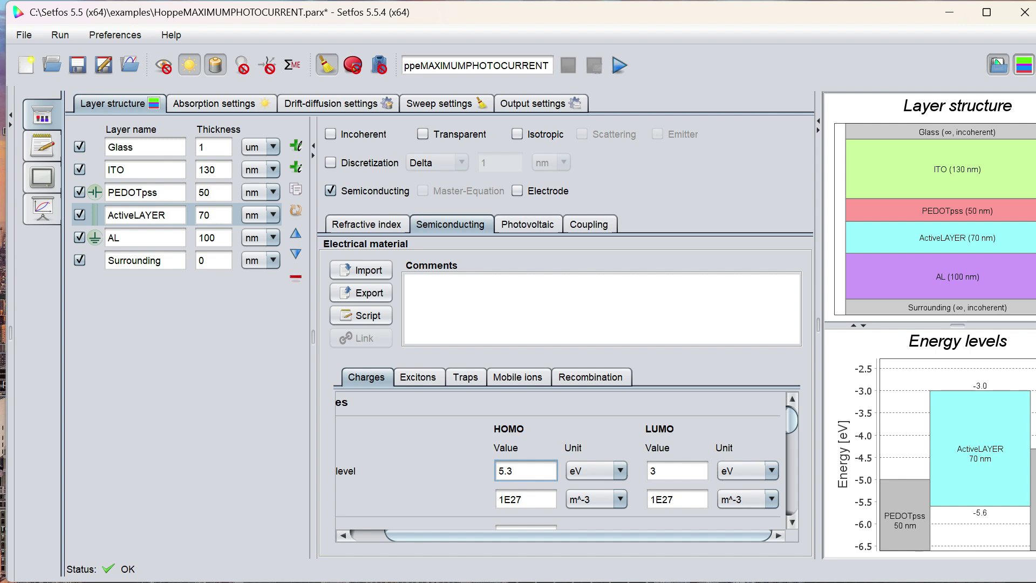
pyautogui.click(676, 471)
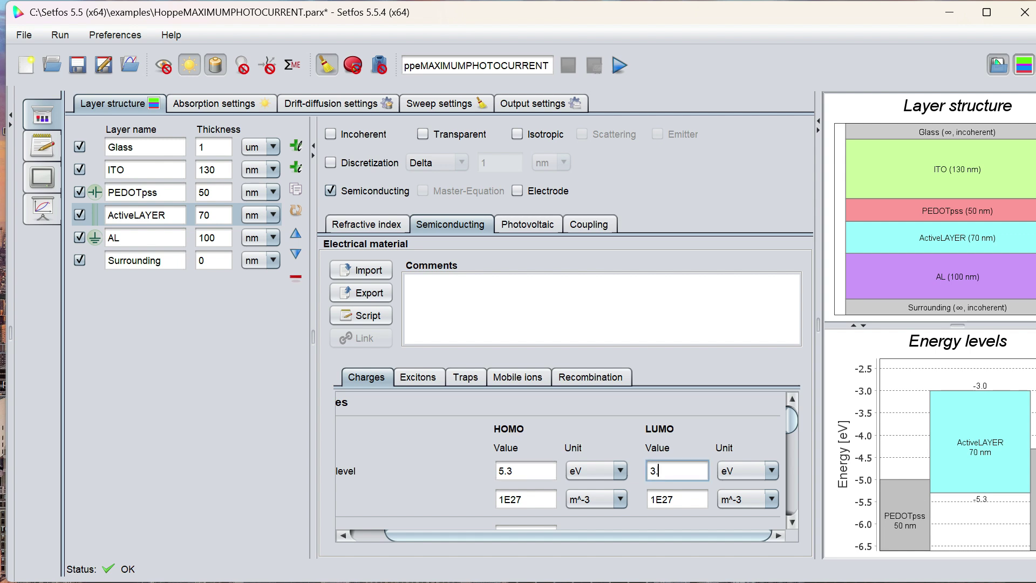
pyautogui.write('7')
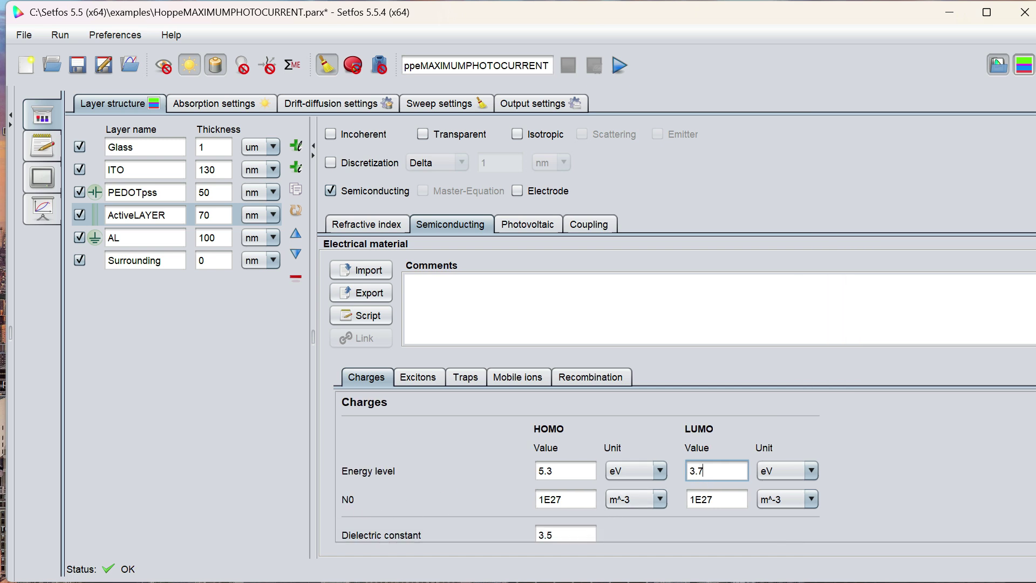
# - Set the HOMO density of states N0 of ActiveLAYER to 1E29 m^-3
pyautogui.click(565, 499)
pyautogui.press('BackSpace')
pyautogui.write('9')
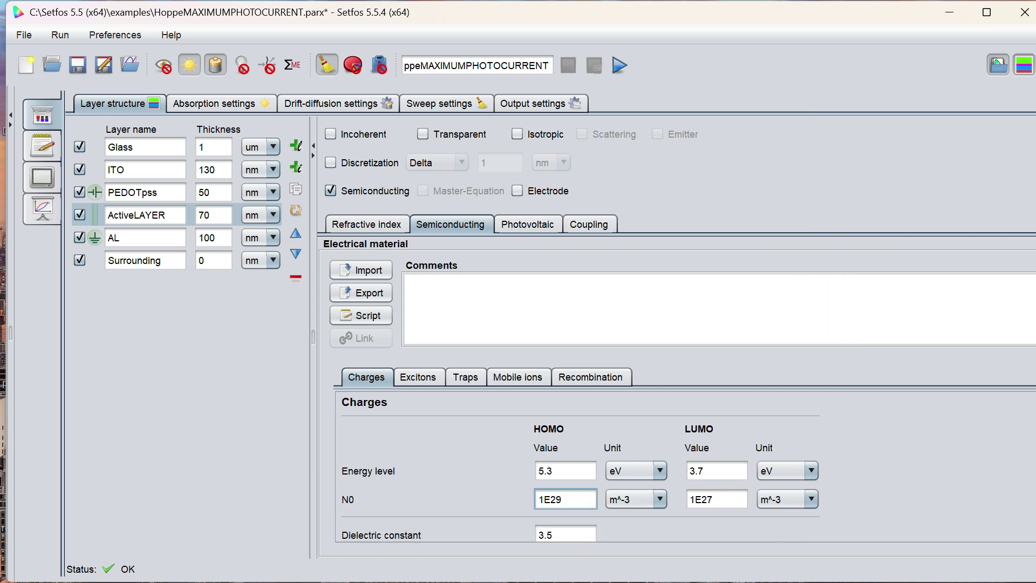
# - Set the LUMO density of states N0 of ActiveLAYER to 1E29 m^-3
pyautogui.click(716, 499)
pyautogui.press('BackSpace')
pyautogui.write('9')
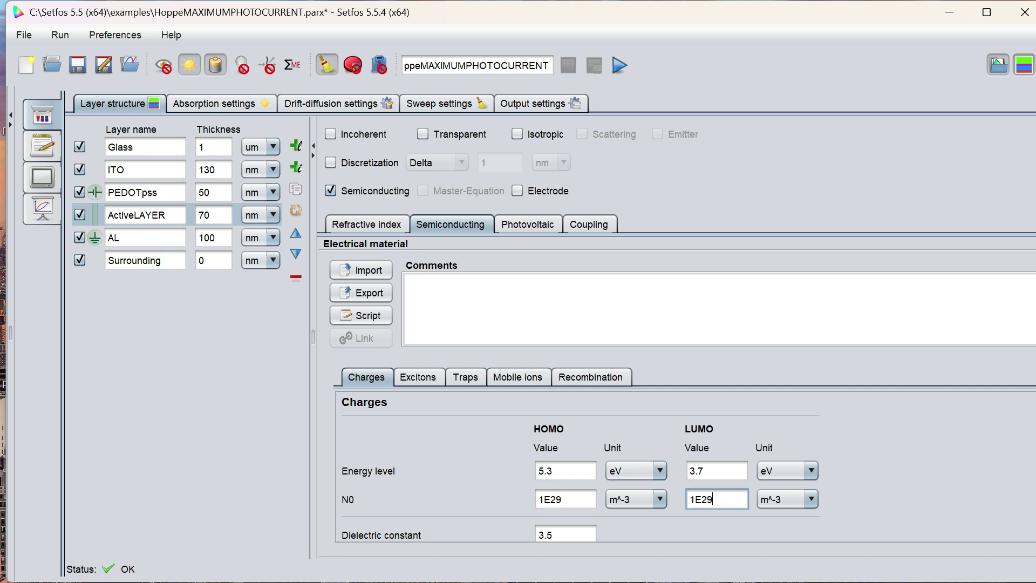
# - Set the optical generation efficiency in the ActiveLAYER charge parameters to 0.66
pyautogui.scroll(-3, 429, 500)
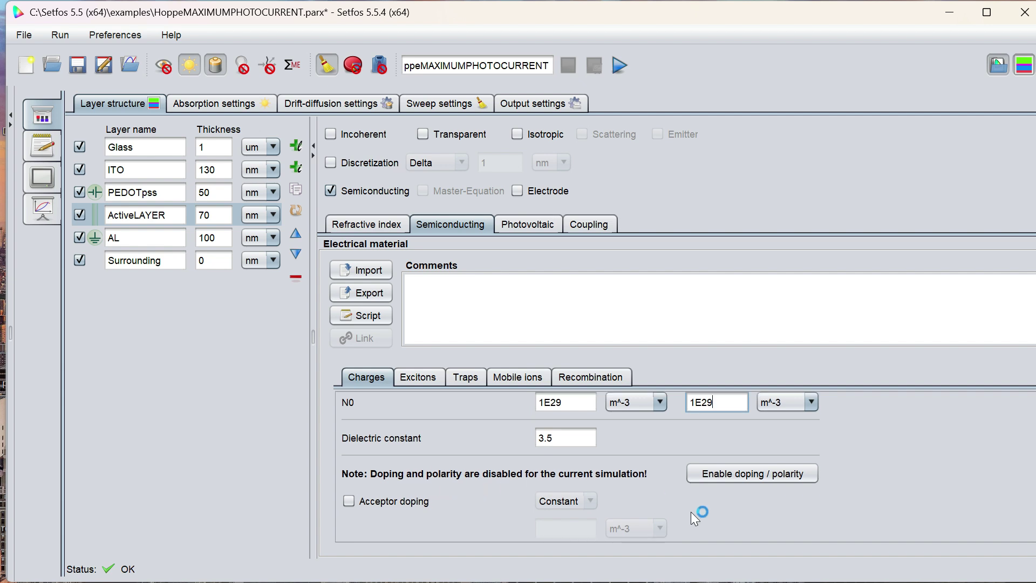
pyautogui.scroll(-5, 740, 507)
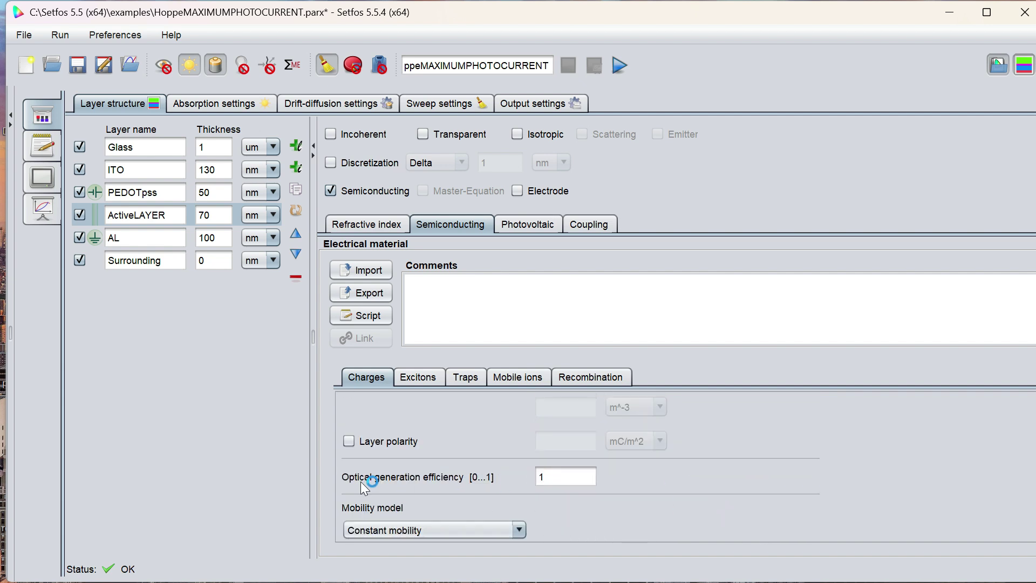
pyautogui.click(546, 477)
pyautogui.press('BackSpace')
pyautogui.write('0.66')
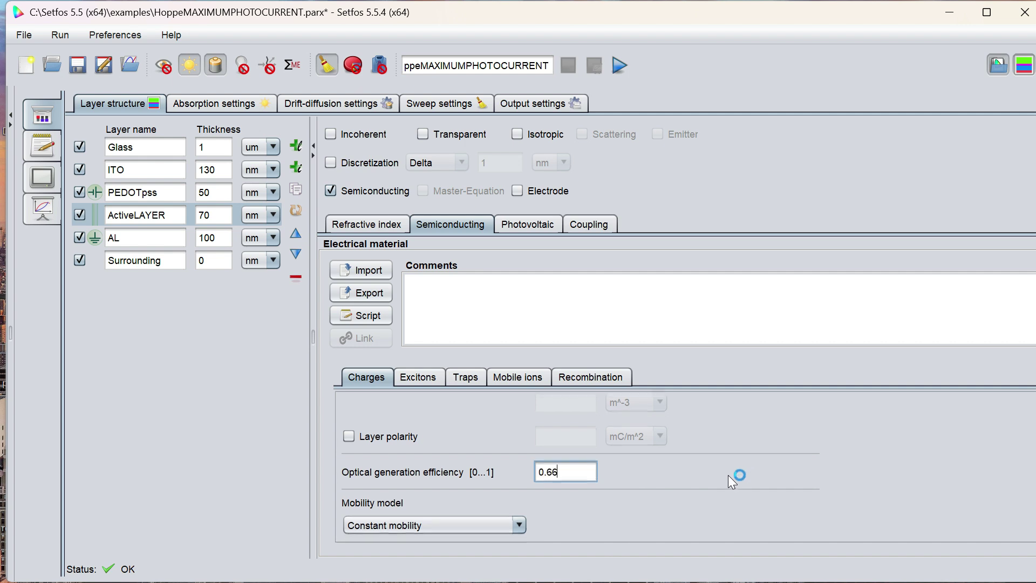
# - Set the constant mobility of ActiveLAYER to 5E-7 m^2/Vs for electrons and 1E-8 m^2/Vs for holes
pyautogui.scroll(-2, 476, 509)
pyautogui.doubleClick(477, 510)
pyautogui.write('5')
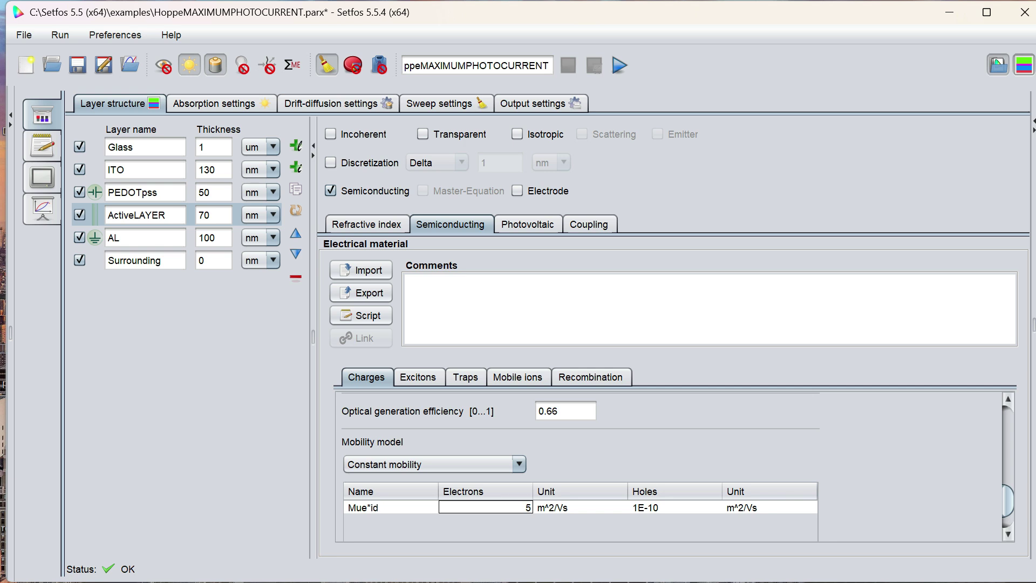
pyautogui.write('E-7')
pyautogui.doubleClick(674, 507)
pyautogui.write('1')
pyautogui.write('1')
pyautogui.press('BackSpace')
pyautogui.write('E-8')
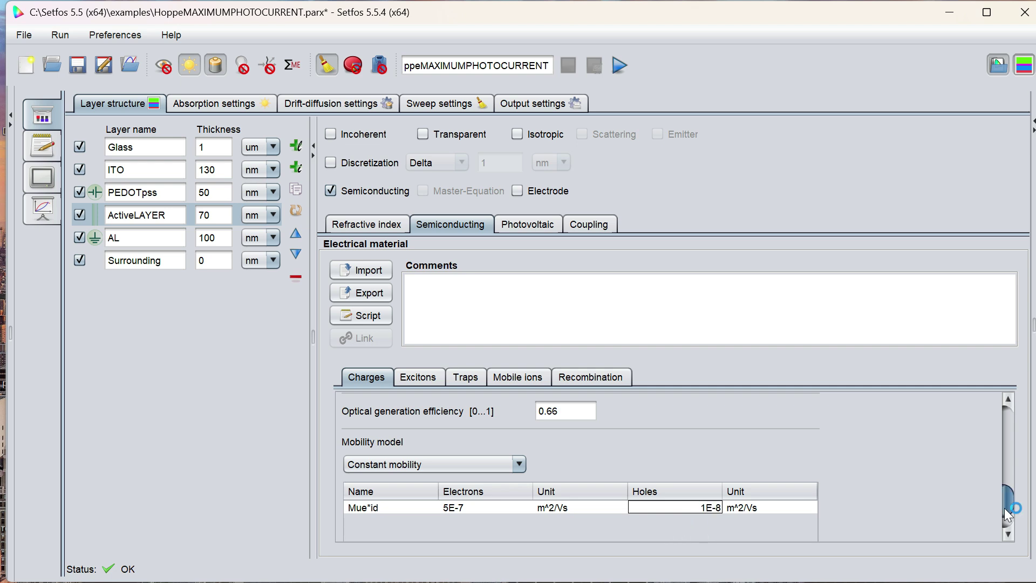
pyautogui.moveTo(1005, 509); pyautogui.dragTo(1005, 517)
# - Set the radiative decay rate of Exciton 1 in ActiveLAYER to 1E5 s^-1
pyautogui.click(418, 376)
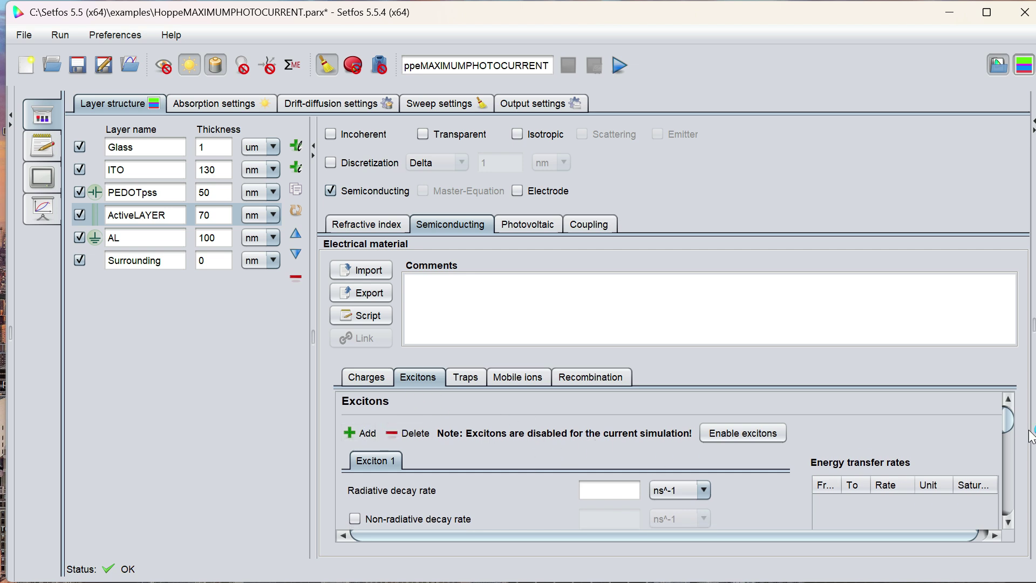
pyautogui.moveTo(1005, 424); pyautogui.dragTo(1017, 431)
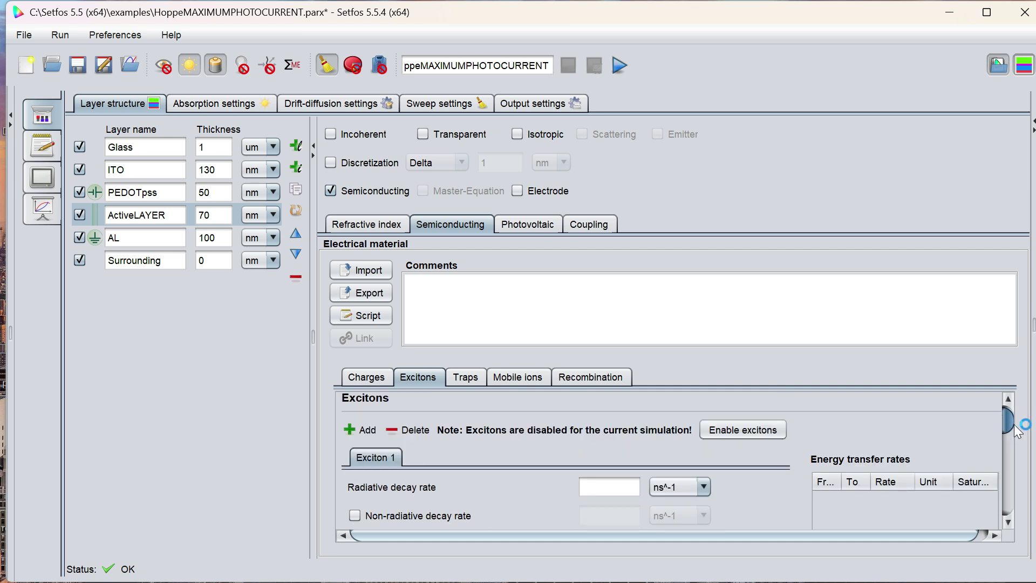
pyautogui.click(609, 492)
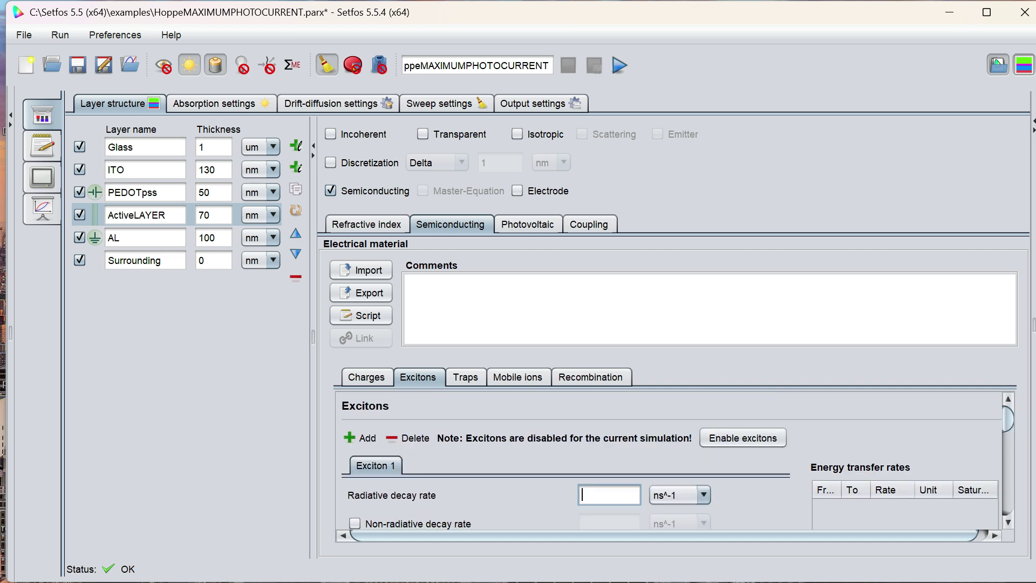
pyautogui.write('1E5')
pyautogui.click(672, 495)
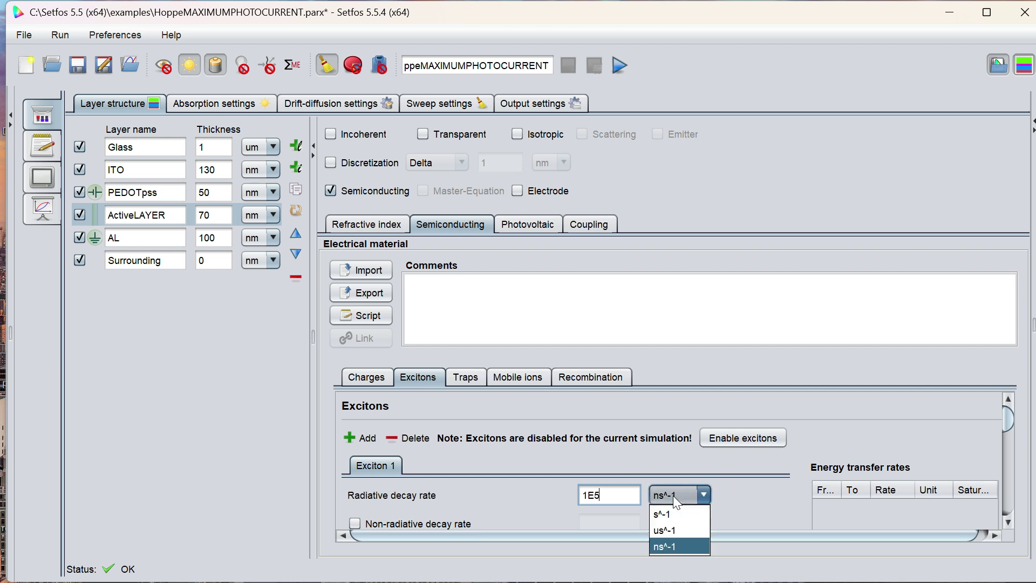
pyautogui.click(665, 513)
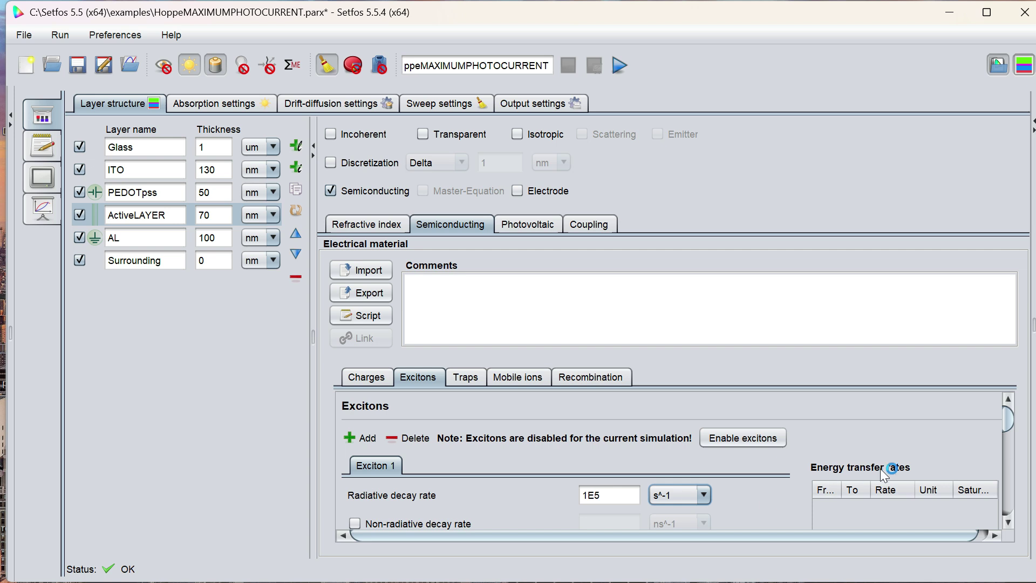
# - Enable Exciton 1's Langevin generation efficiency and optical generation efficiency at 0.66 each, and its pair separation at 1.2 nm
pyautogui.scroll(-1, 1008, 434)
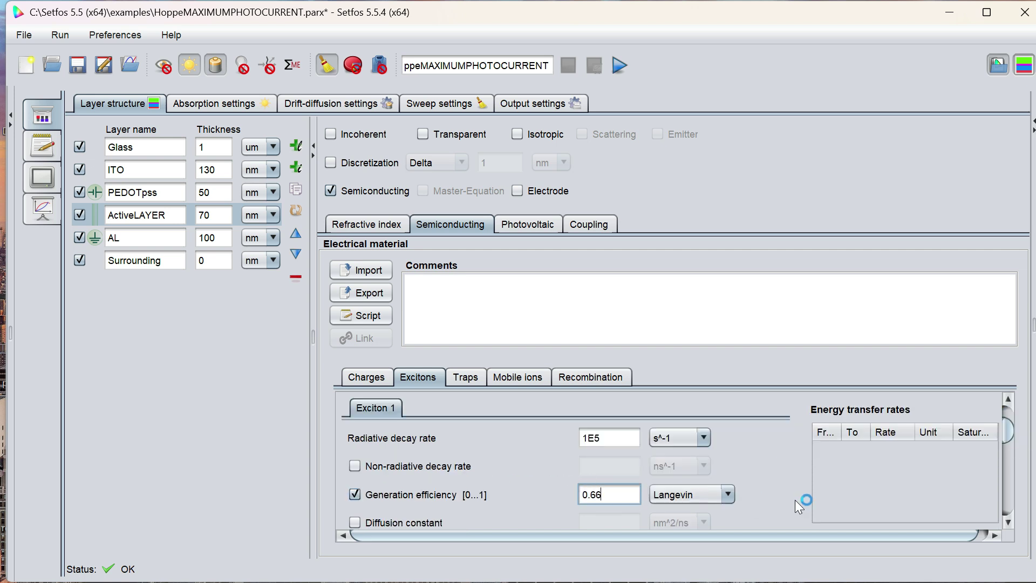
pyautogui.click(683, 496)
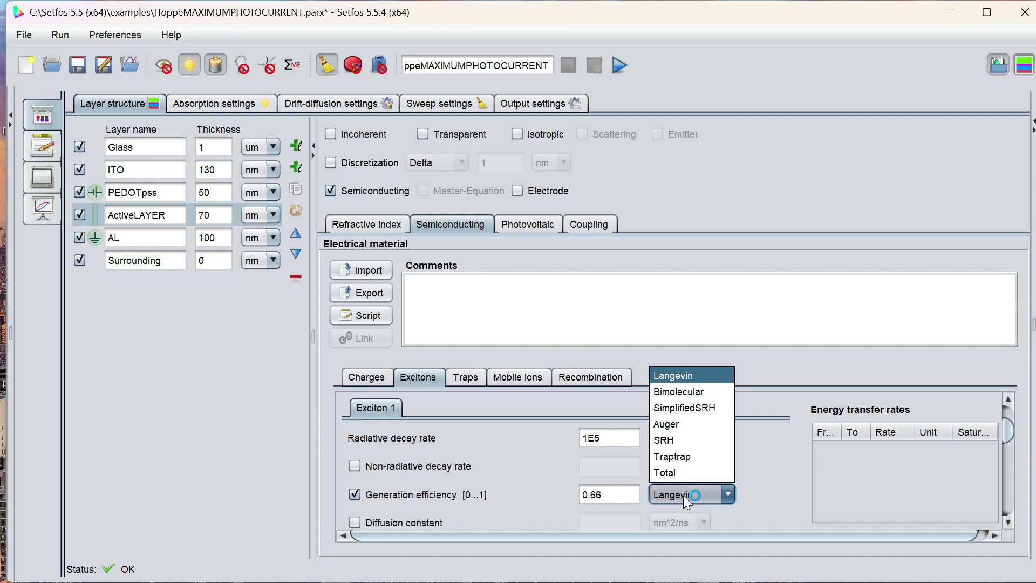
pyautogui.click(716, 497)
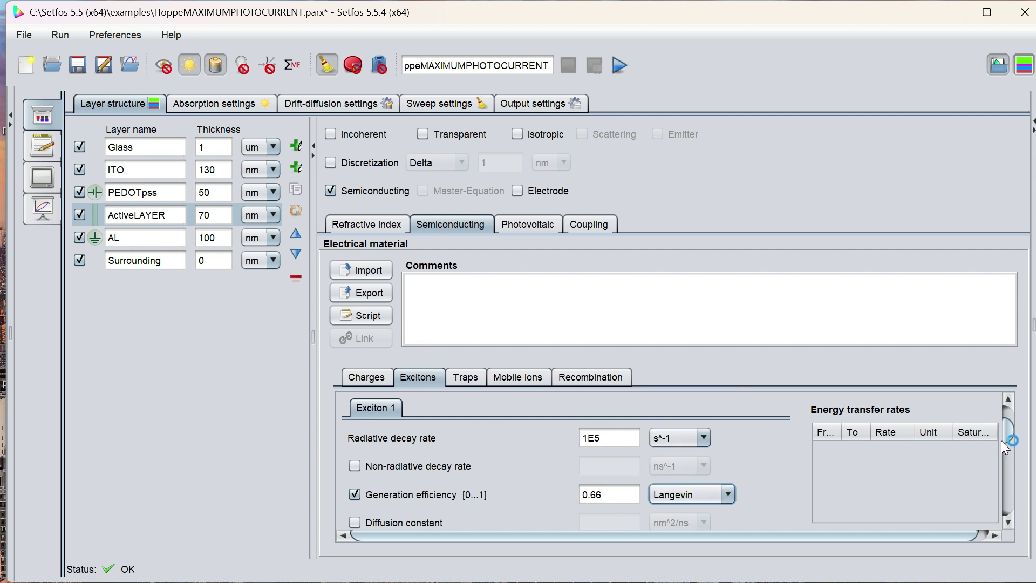
pyautogui.moveTo(1005, 445); pyautogui.dragTo(1007, 502)
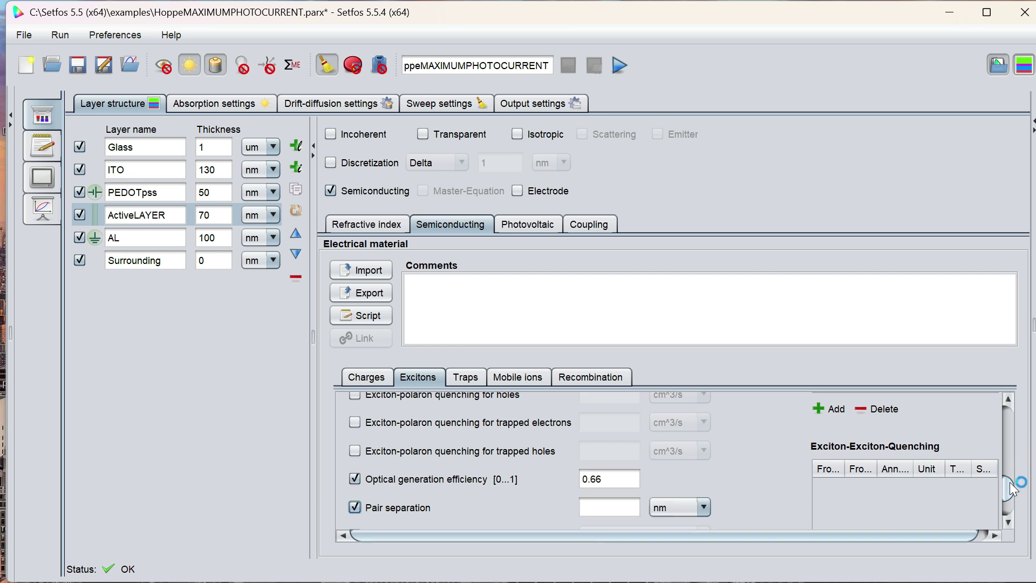
pyautogui.moveTo(1009, 488); pyautogui.dragTo(1007, 504)
pyautogui.click(609, 437)
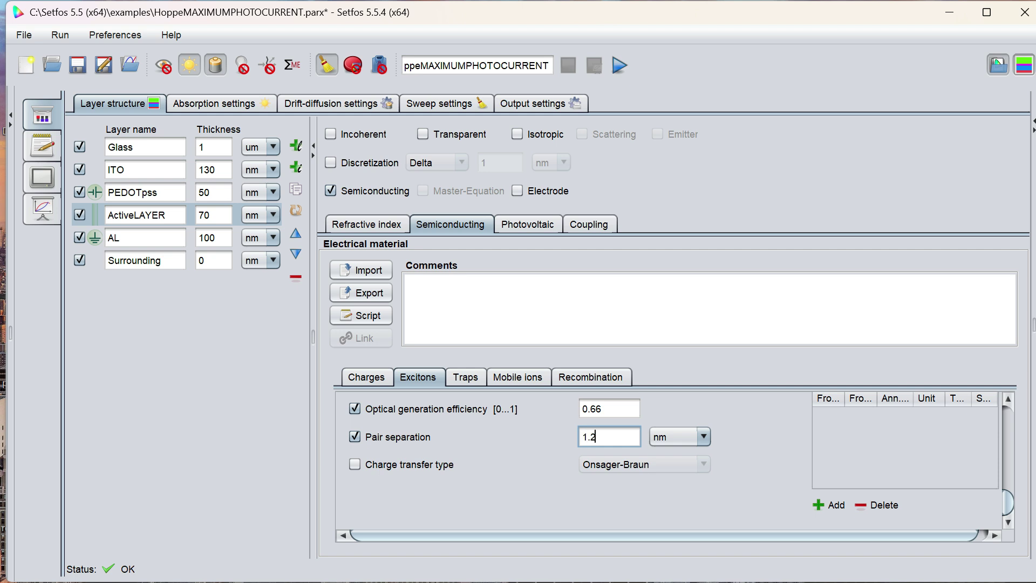
# - Check the trap, mobile ion and bulk recombination settings of ActiveLAYER
pyautogui.click(466, 377)
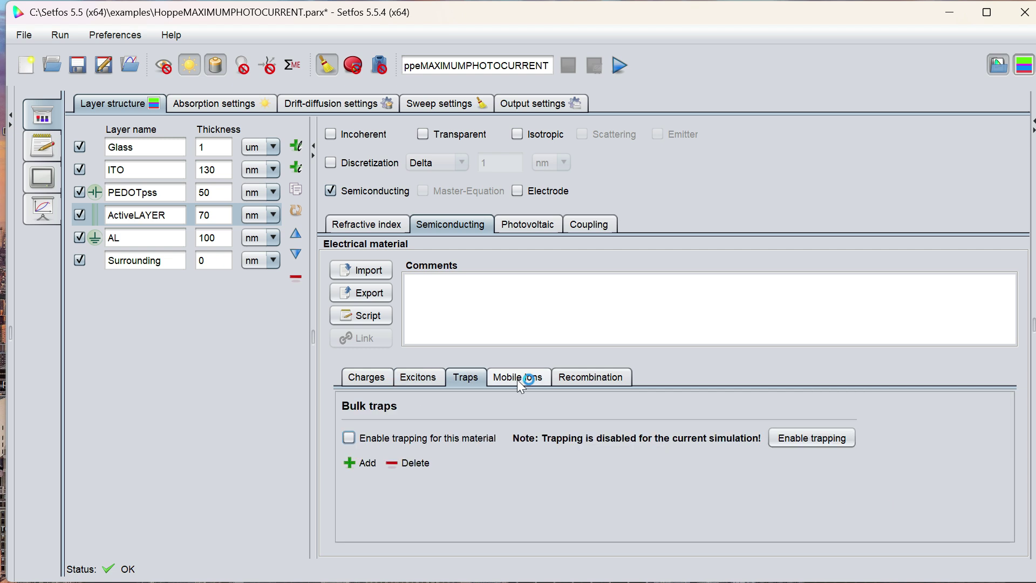
pyautogui.click(520, 378)
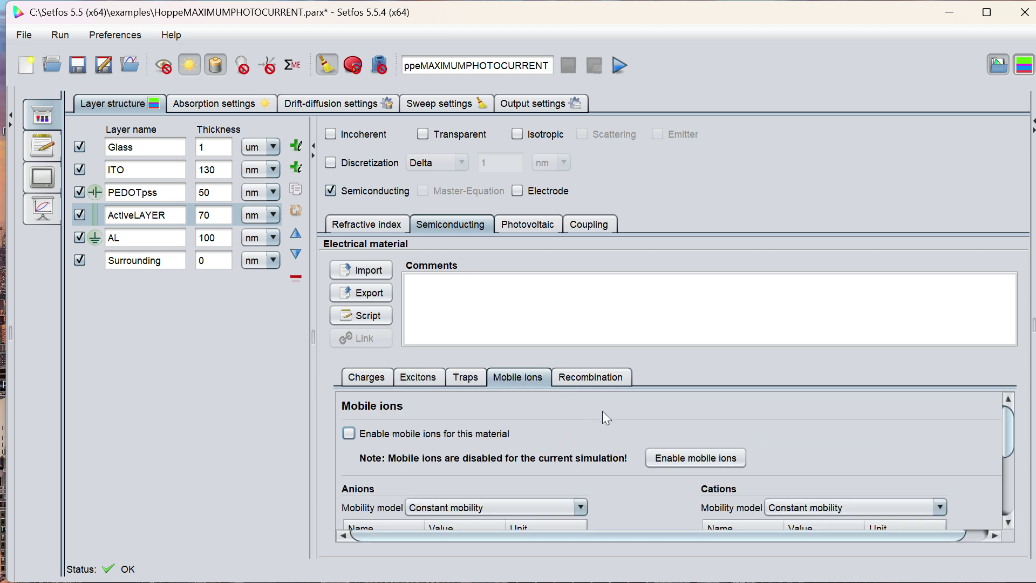
pyautogui.click(585, 384)
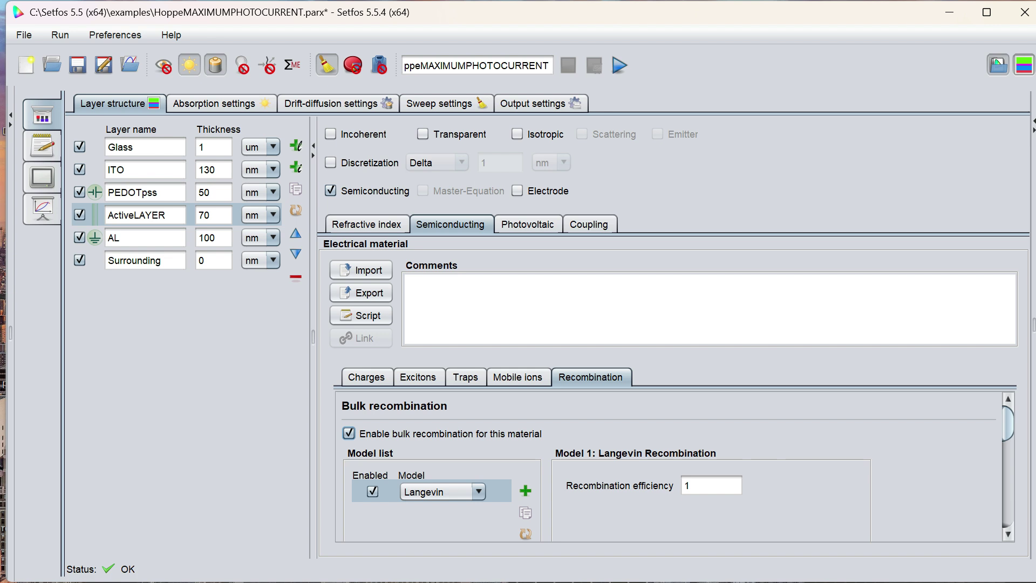
# - Set the wavelength sweep range of the absorption calculation to 380 to 780 nm
pyautogui.click(214, 104)
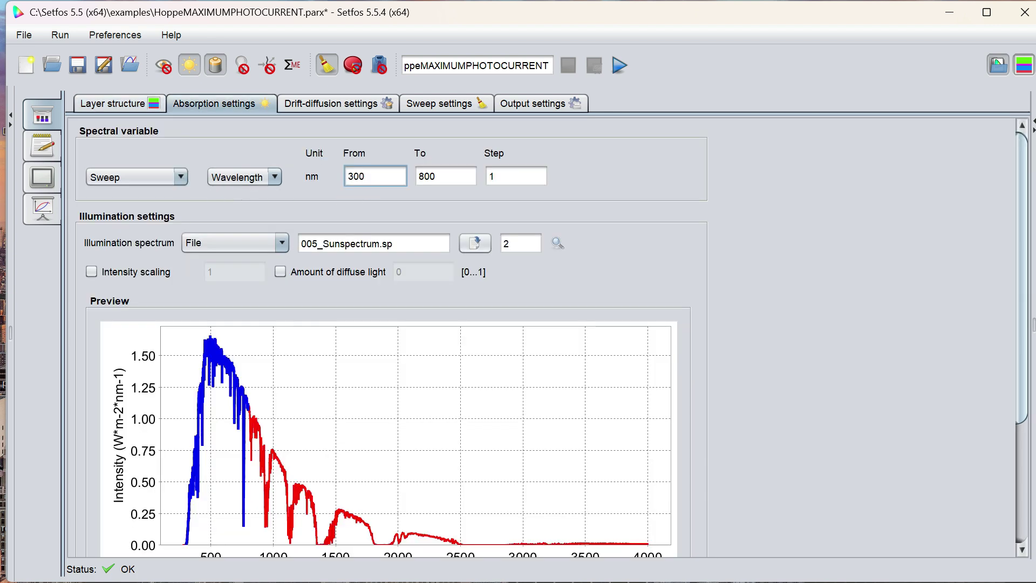
pyautogui.write('380')
pyautogui.press('Tab')
pyautogui.write('780')
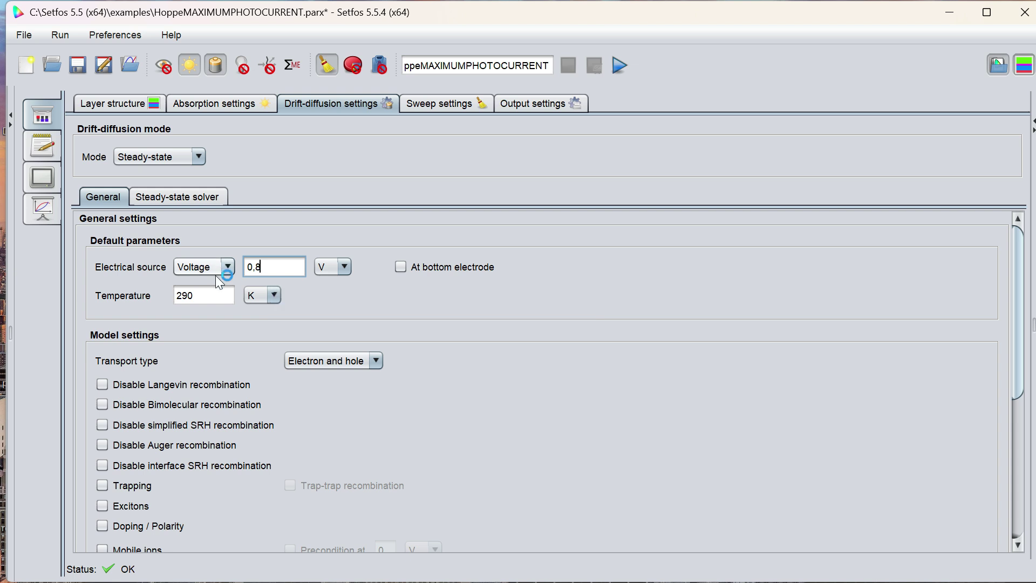
# - Set the drift-diffusion voltage source to 0.8 V with excitons enabled, and the absorption wavelength step to 5 nm
pyautogui.click(101, 505)
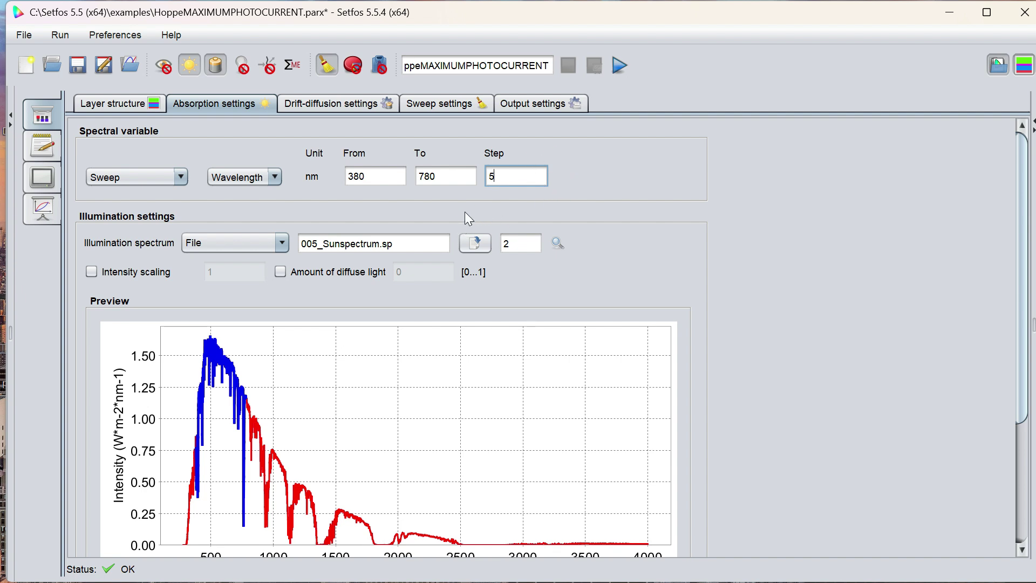
pyautogui.click(331, 103)
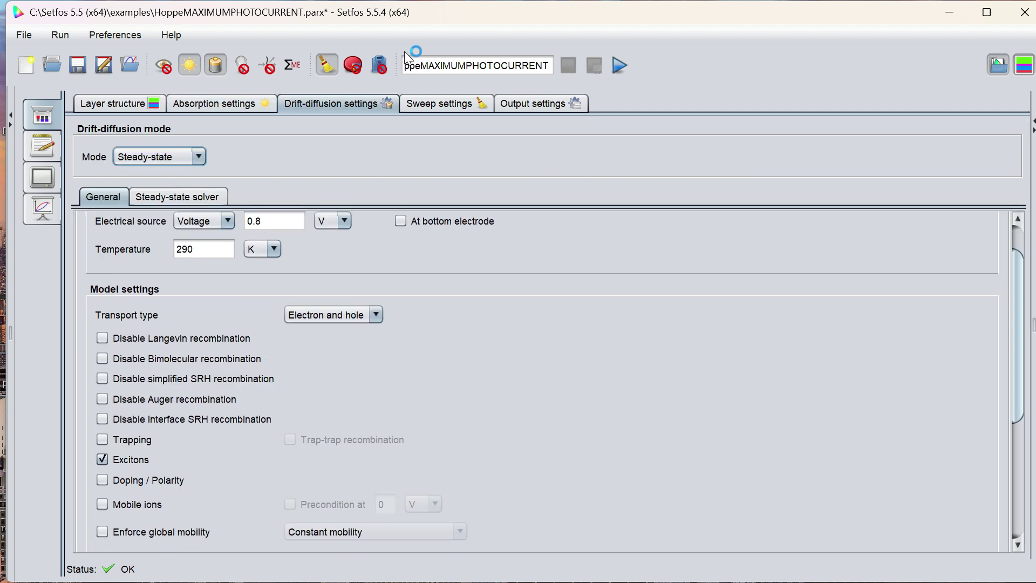
# - Configure a linear sweep of the Voltage parameter from -0.5 V to 0.8 V in steps of 0.1 V
pyautogui.click(475, 107)
pyautogui.click(563, 149)
pyautogui.moveTo(637, 173)
pyautogui.click(755, 174)
pyautogui.click(798, 149)
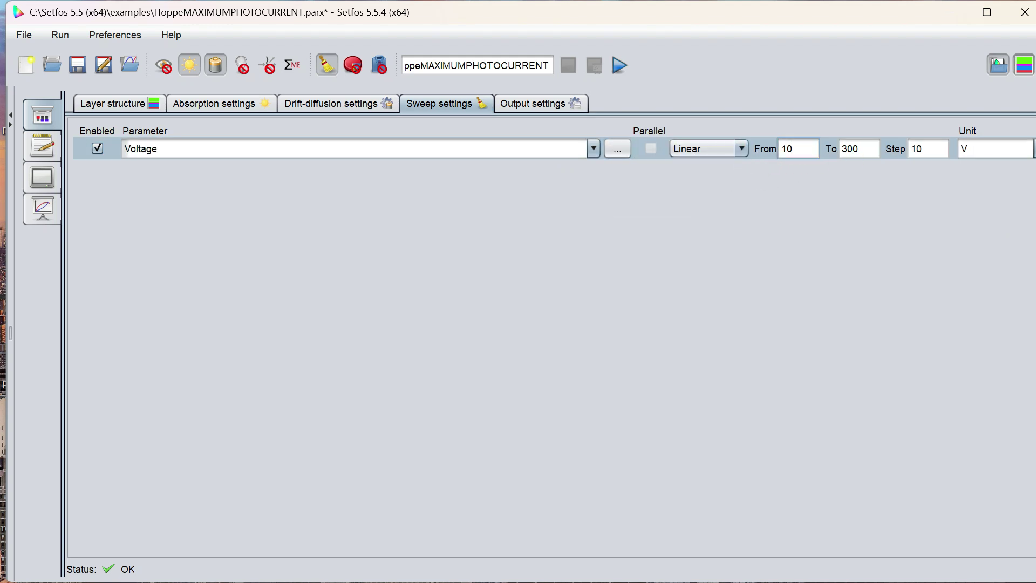
pyautogui.write('-0.5')
pyautogui.press('Tab')
pyautogui.write('0.8')
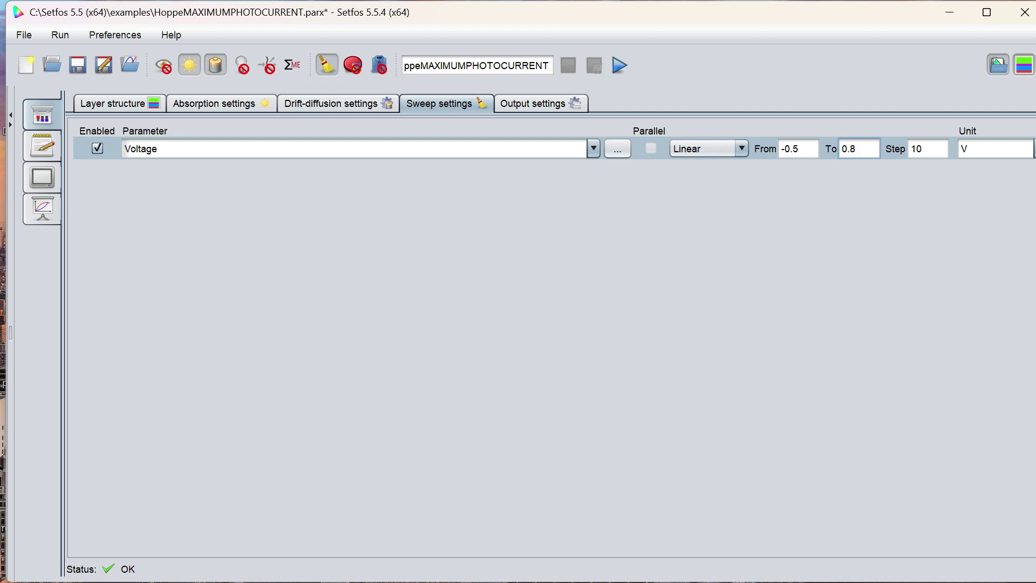
pyautogui.press('Tab')
pyautogui.press('BackSpace')
pyautogui.press('BackSpace')
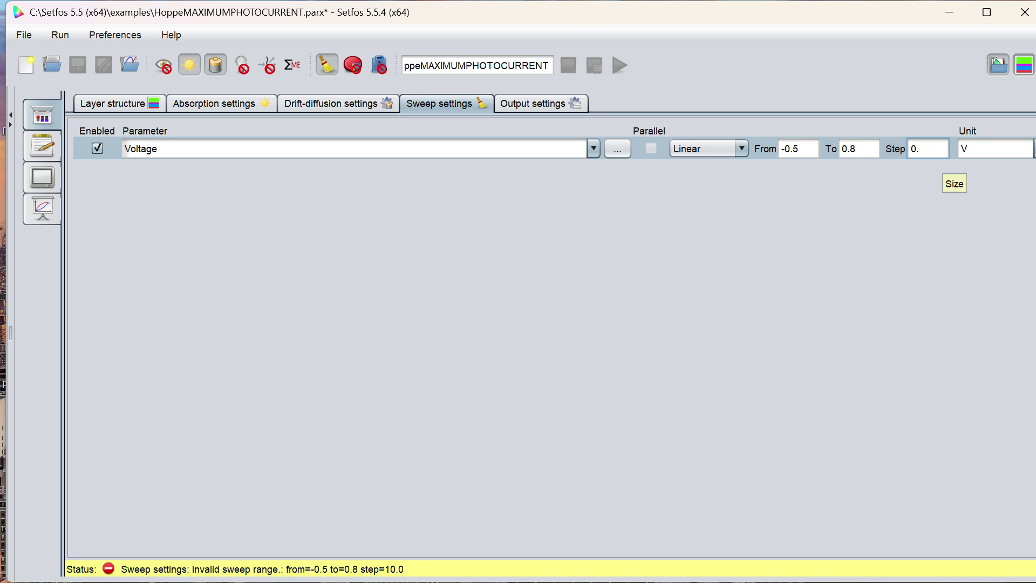
# - Review the absorption, drift-diffusion, sweep and output settings before the simulation
pyautogui.click(232, 107)
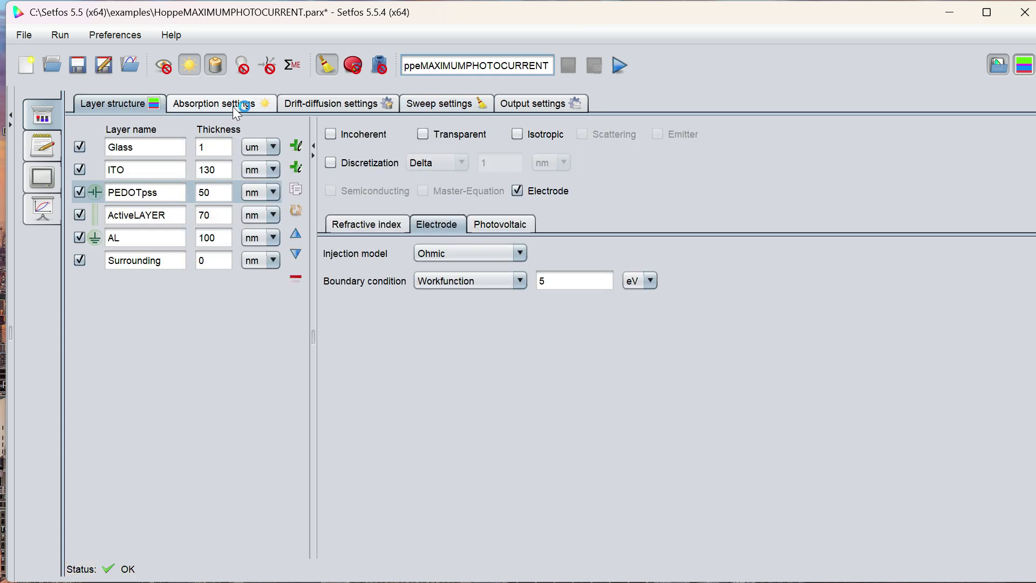
pyautogui.click(346, 108)
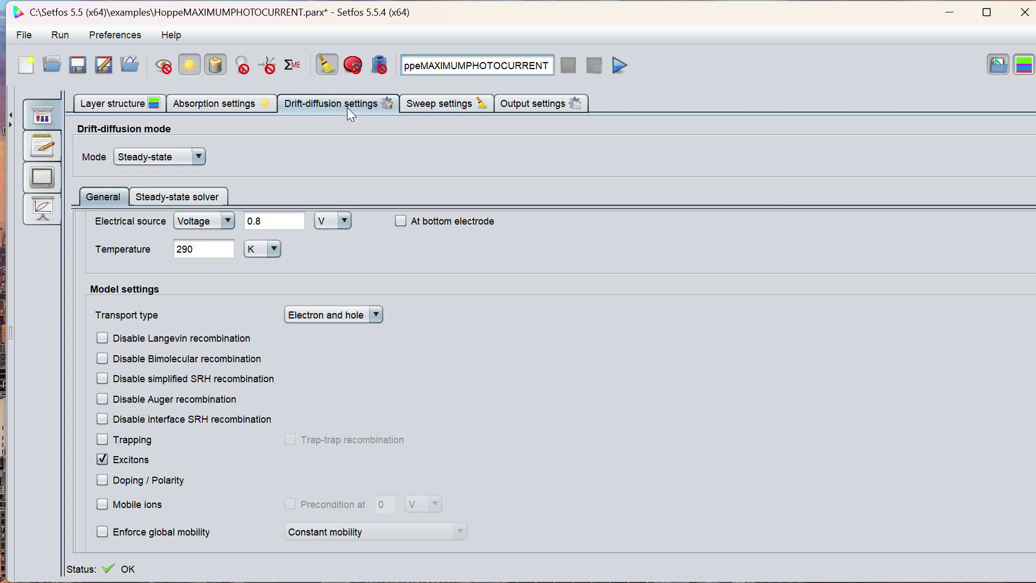
pyautogui.click(463, 107)
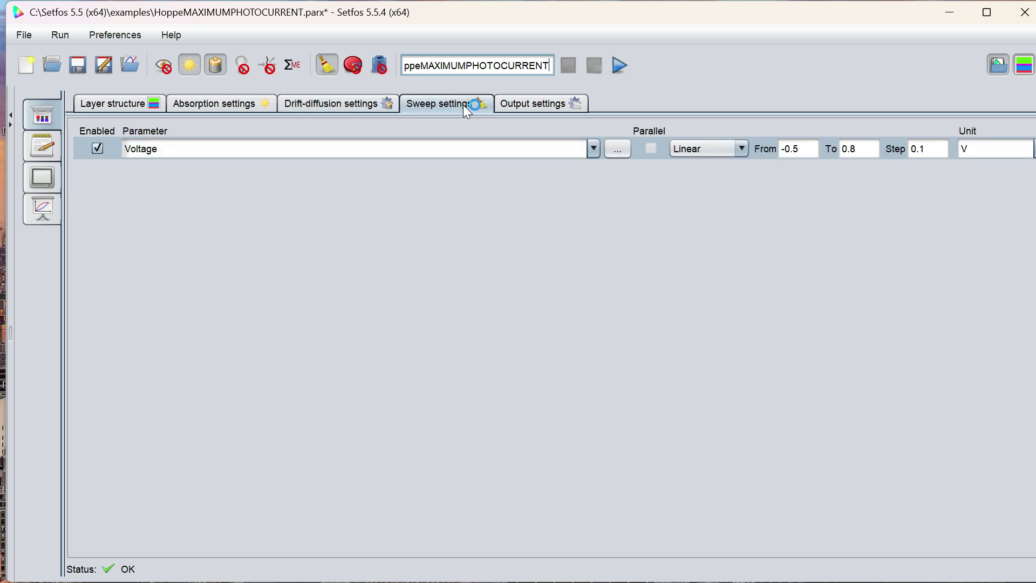
pyautogui.click(543, 107)
# - Rename the simulation to SOLARCELLFULLYCOUPLEDPHOTOVOLTAIC and run it
pyautogui.moveTo(404, 65); pyautogui.dragTo(555, 65)
pyautogui.write('Hop')
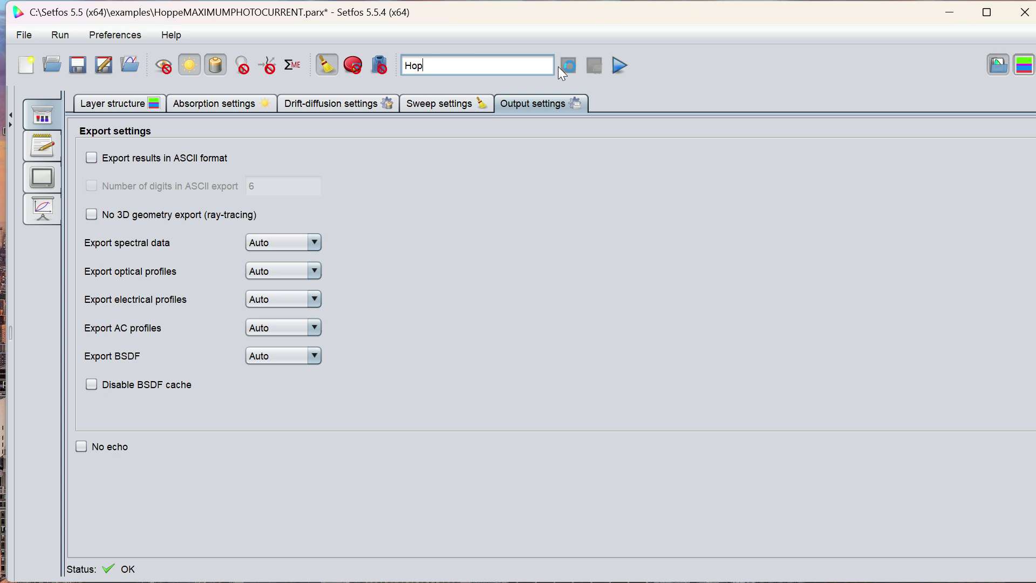
pyautogui.press('BackSpace')
pyautogui.press('BackSpace')
pyautogui.press('BackSpace')
pyautogui.write('SOLARCELL')
pyautogui.write('FULLYCOUPLED')
pyautogui.write('PHOTOVOLTAIC')
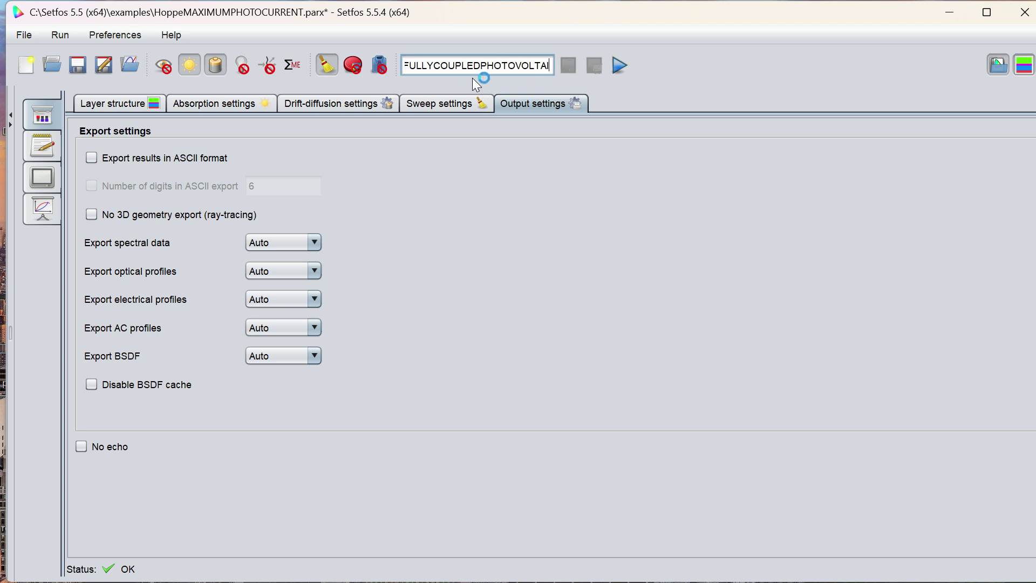
pyautogui.click(618, 65)
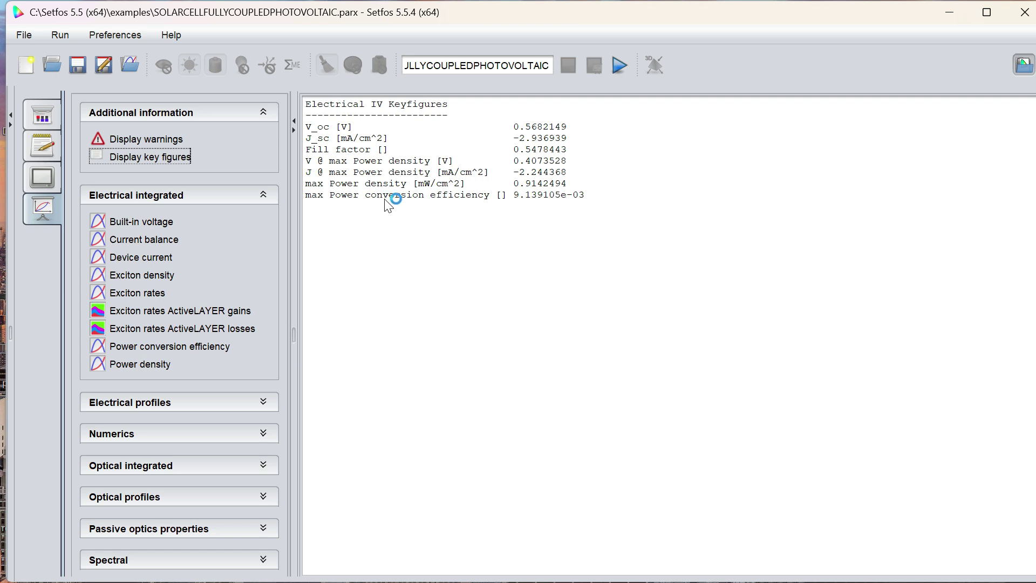
# - Examine the built-in voltage, current balance and device current plots in the electrical integrated results
pyautogui.click(160, 222)
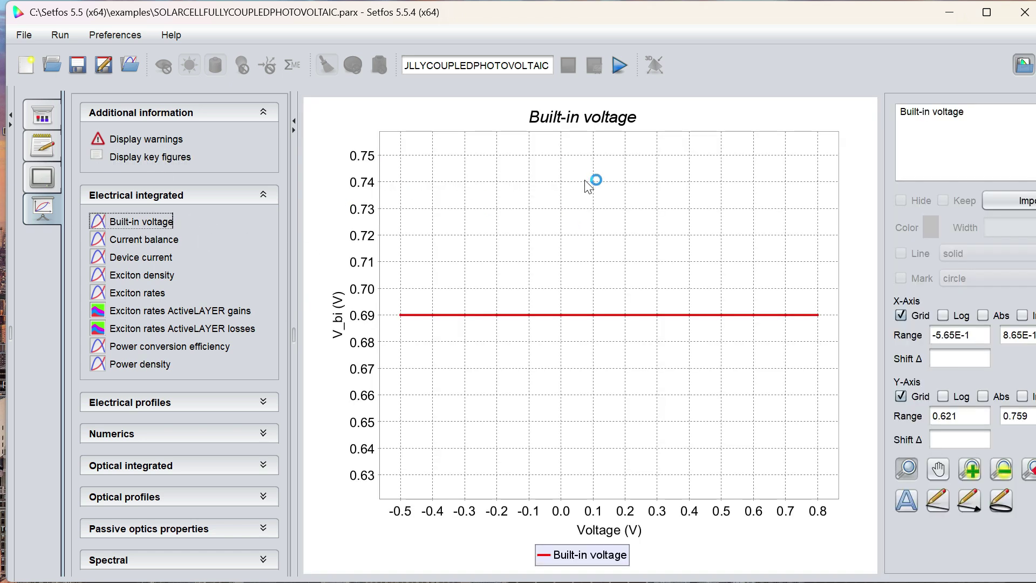
pyautogui.click(145, 239)
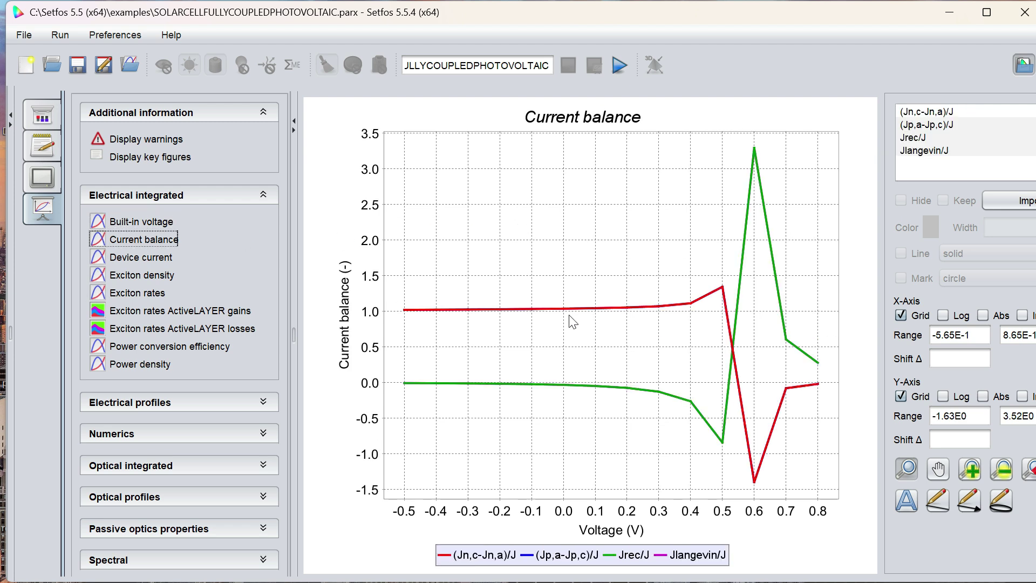
pyautogui.click(135, 258)
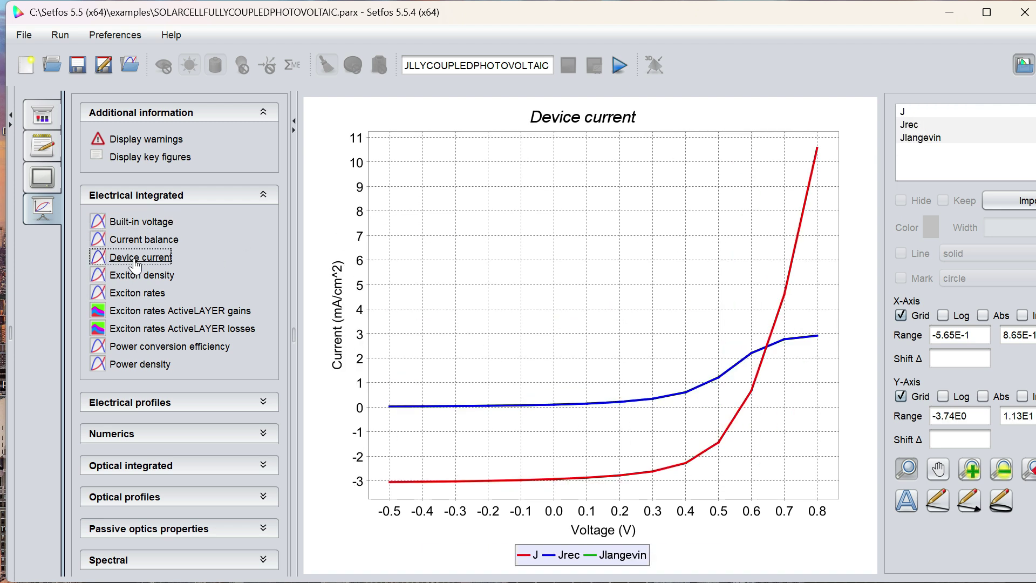
# - Examine the exciton density, exciton rates, ActiveLAYER gains and losses, power conversion efficiency and power density plots in the electrical integrated results
pyautogui.click(142, 275)
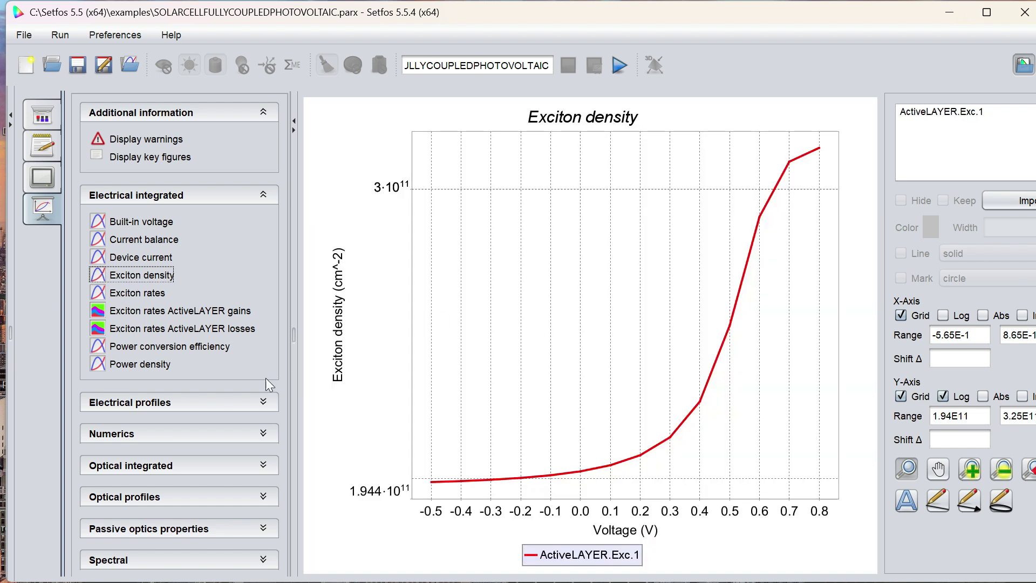
pyautogui.click(138, 294)
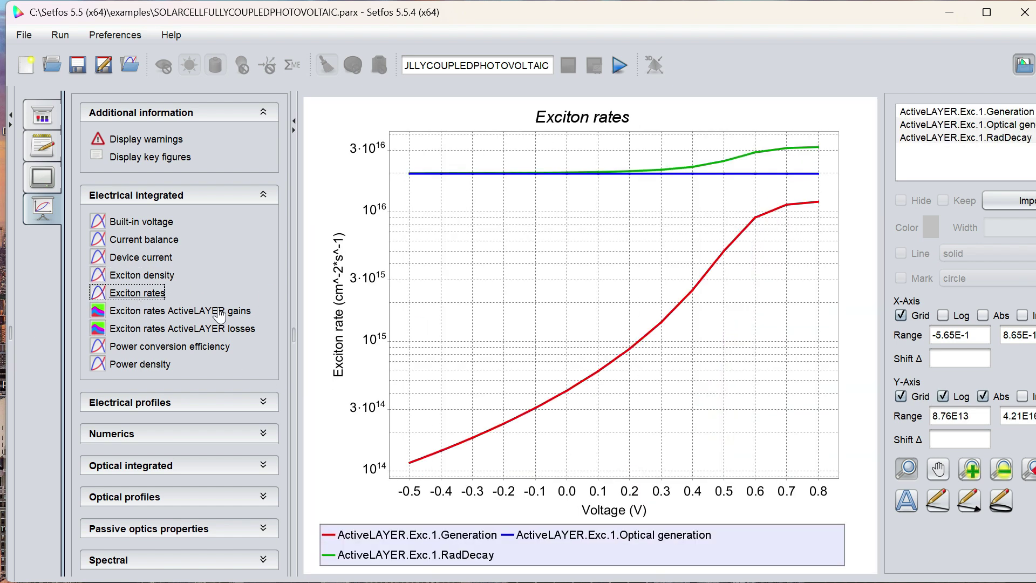
pyautogui.click(141, 312)
pyautogui.click(182, 328)
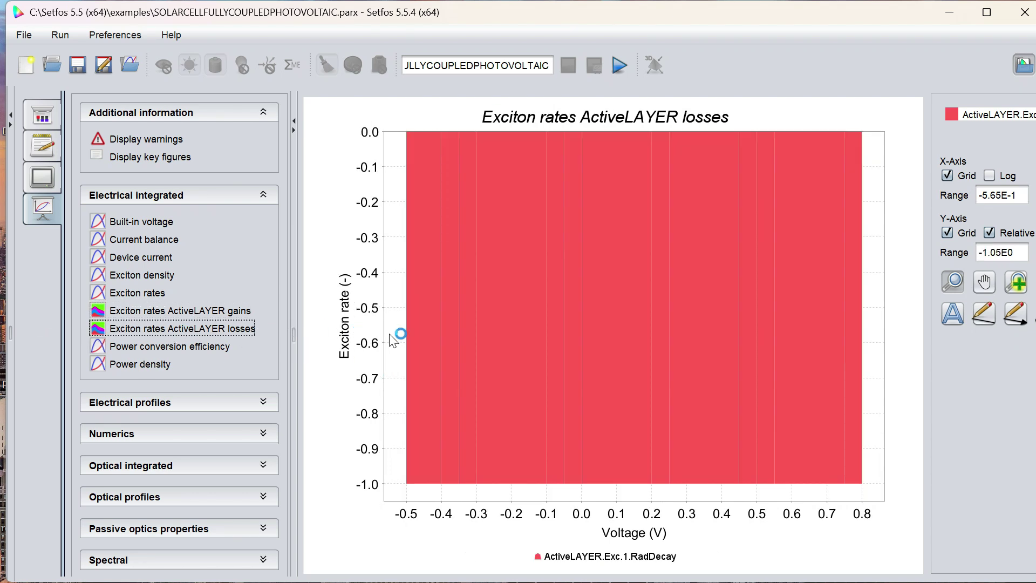
pyautogui.click(127, 348)
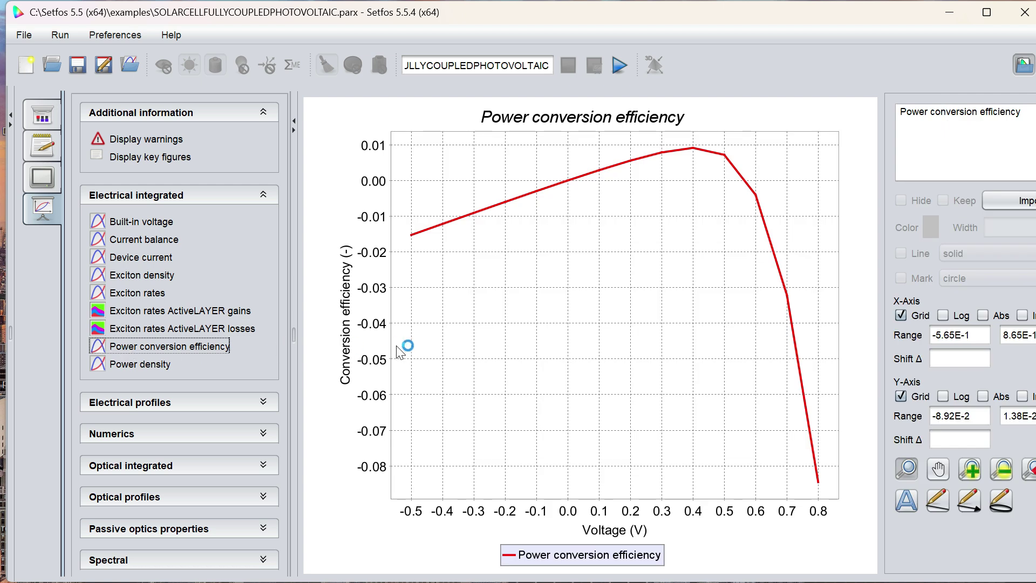
pyautogui.click(136, 367)
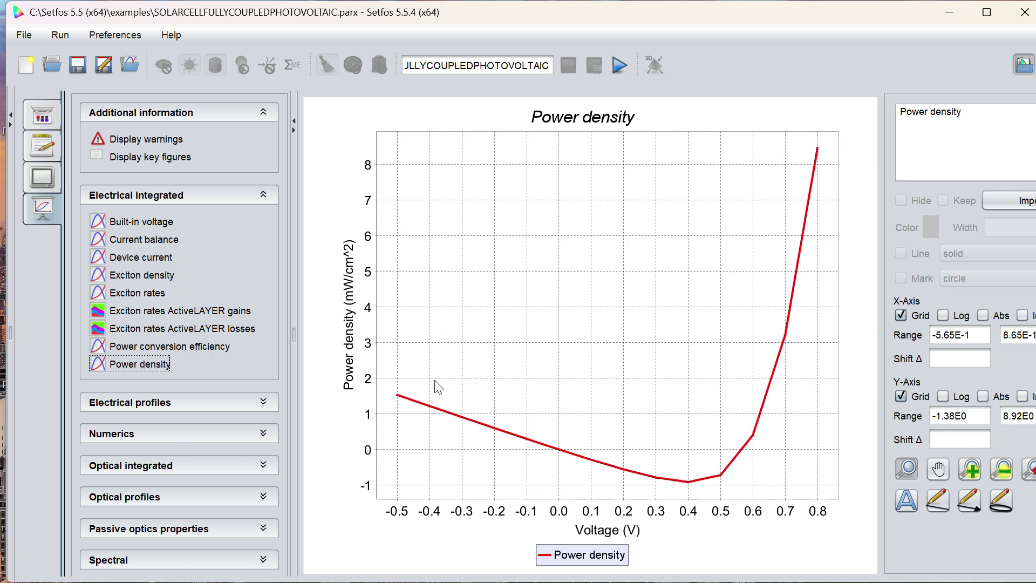
# - Examine the electrical profiles from band diagram and charge densities through currents, electric field, excitons, mobilities, potential and recombination
pyautogui.click(127, 405)
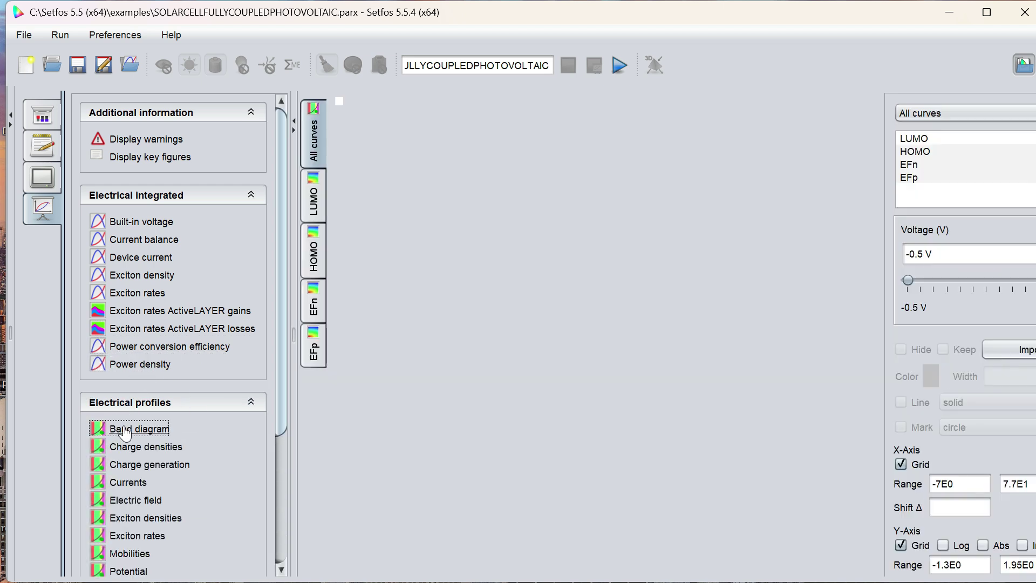
pyautogui.click(148, 449)
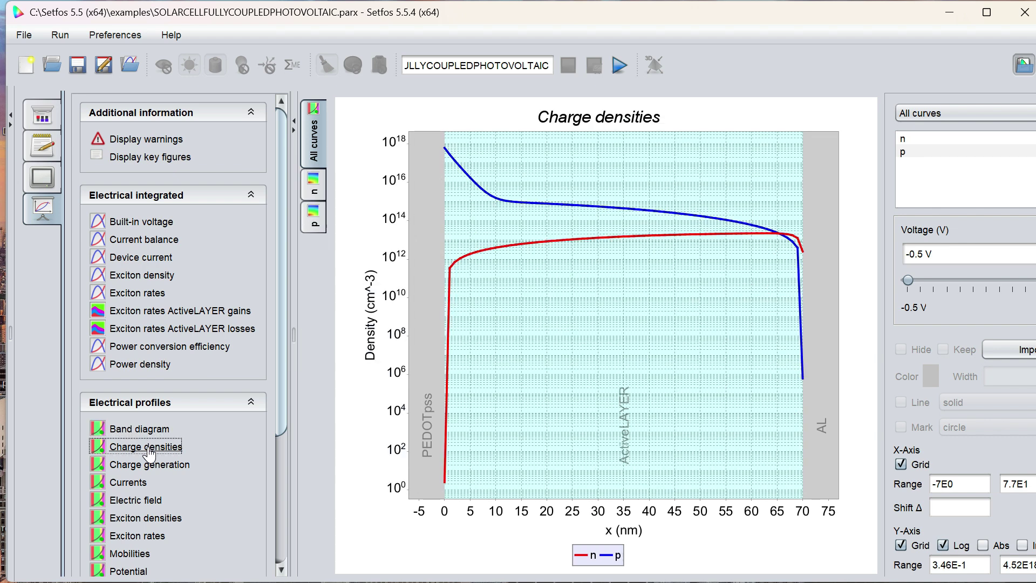
pyautogui.click(149, 465)
pyautogui.click(131, 487)
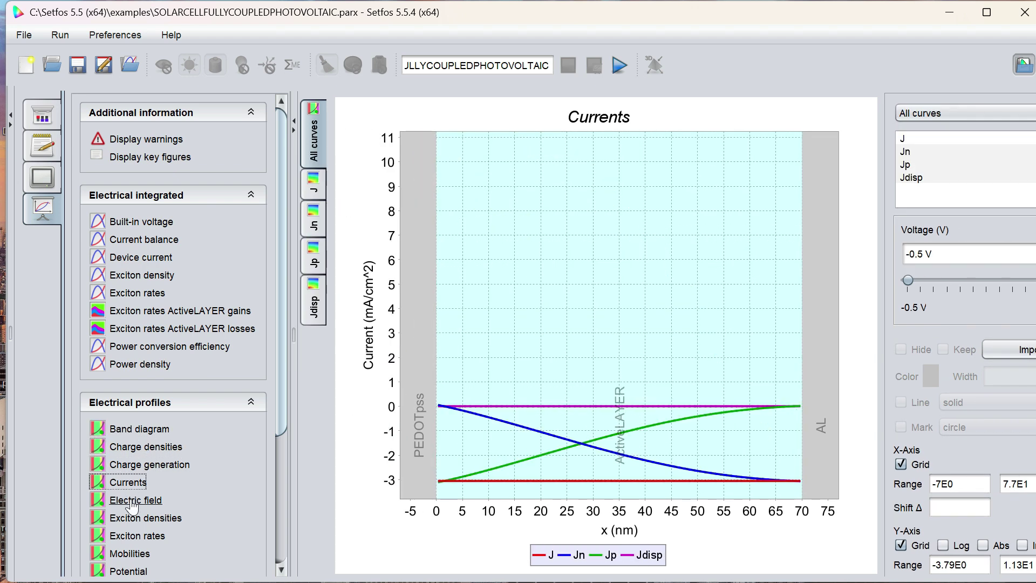
pyautogui.click(134, 501)
pyautogui.click(150, 519)
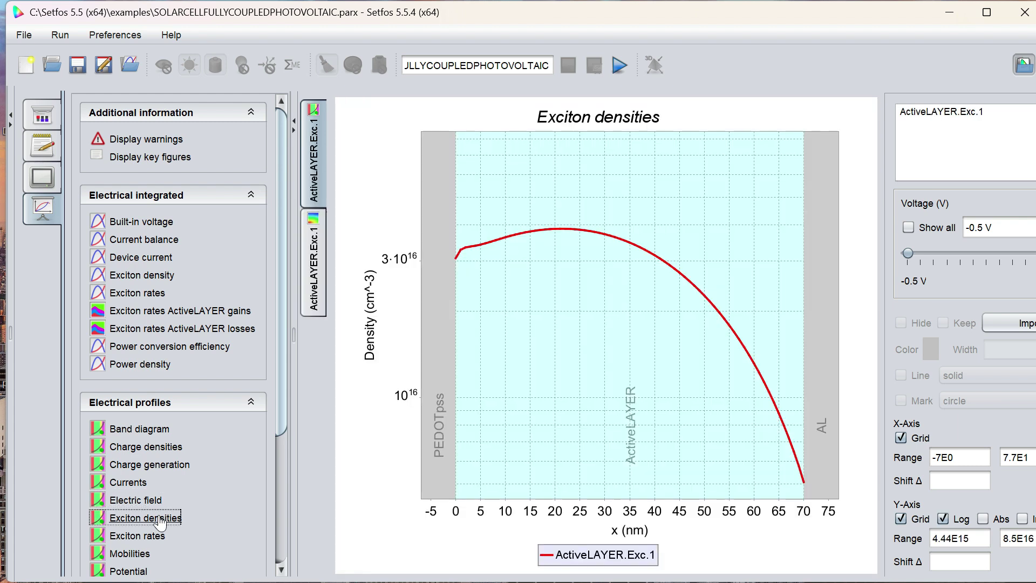
pyautogui.scroll(-3, 275, 422)
pyautogui.click(141, 410)
pyautogui.click(141, 423)
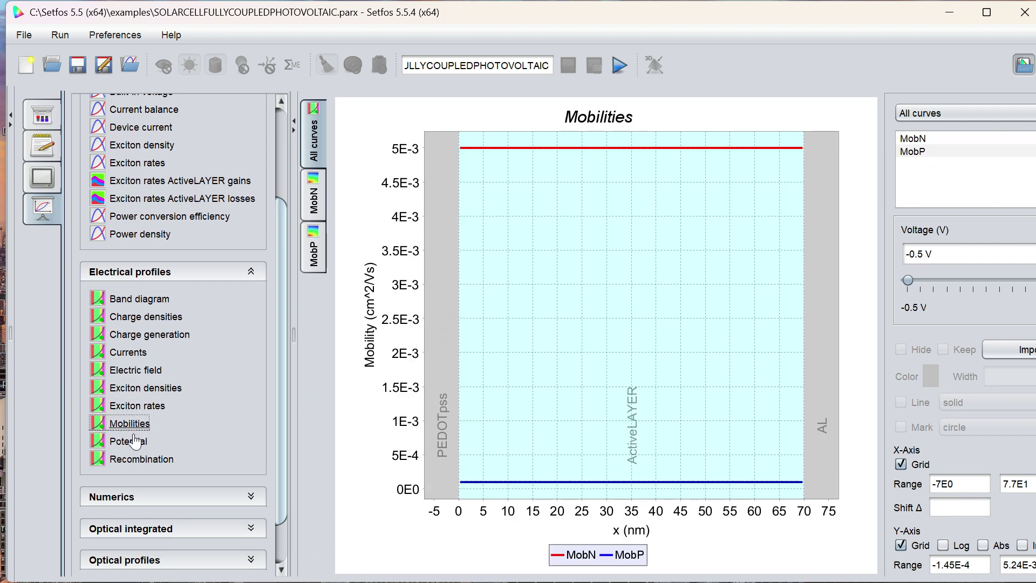
pyautogui.click(130, 443)
pyautogui.click(131, 460)
# - Examine the absolute residual error, iterations and residual error plots in the numerics results
pyautogui.click(232, 495)
pyautogui.click(160, 524)
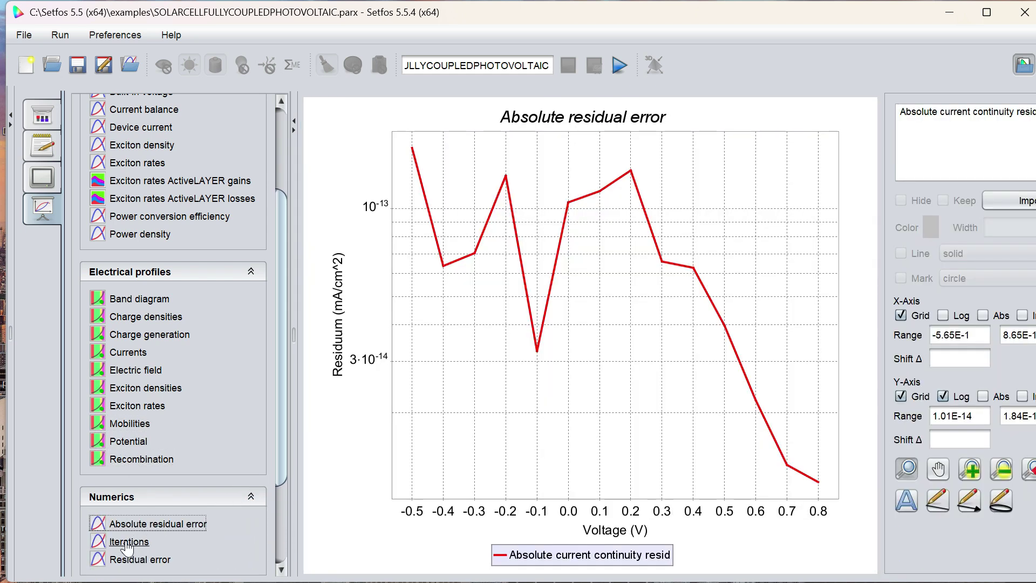
pyautogui.click(127, 542)
pyautogui.click(126, 563)
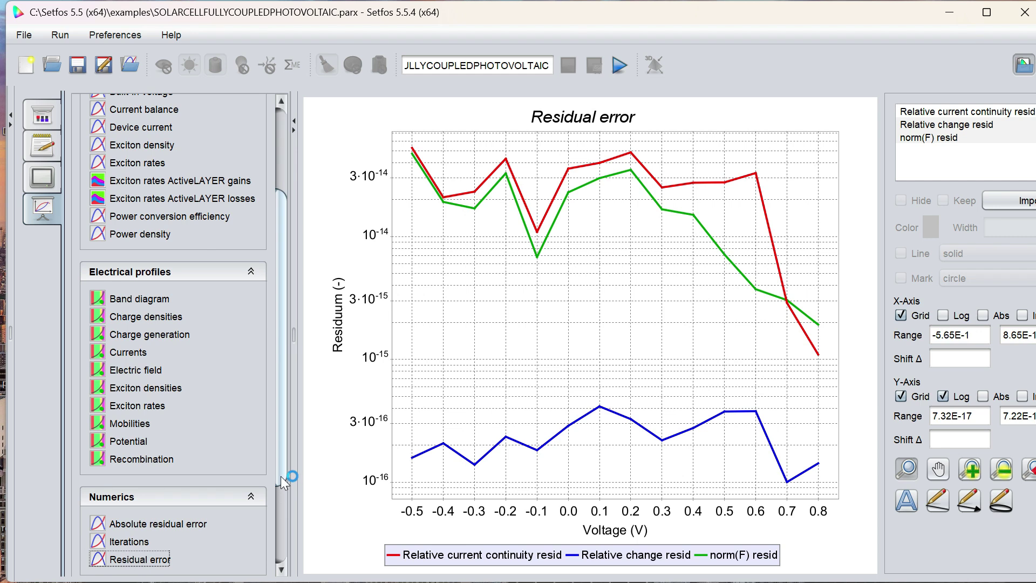
# - Examine the photocurrent and stacked contributions photocurrent plots in the optical integrated results
pyautogui.scroll(-3, 205, 517)
pyautogui.click(195, 475)
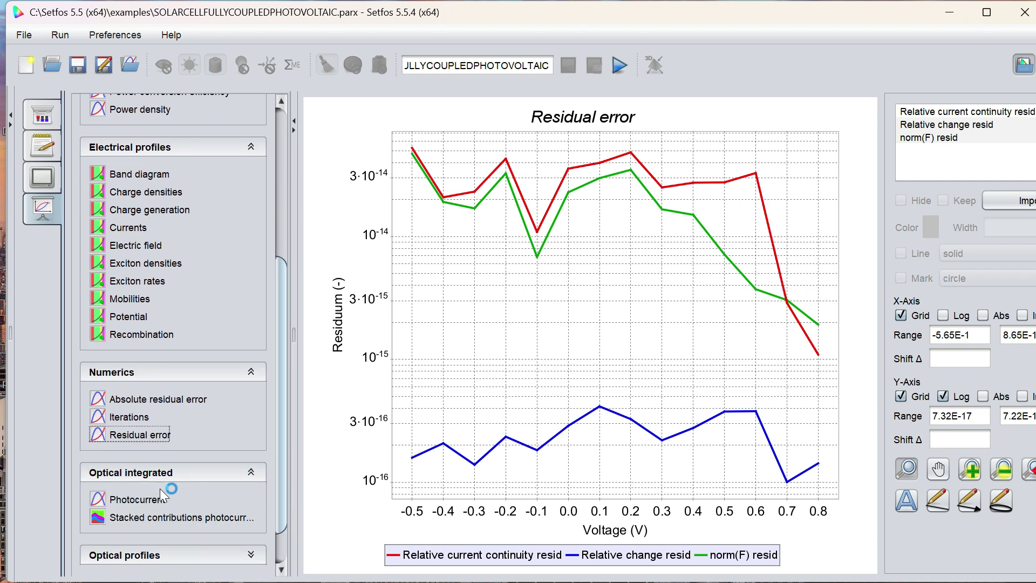
pyautogui.click(139, 499)
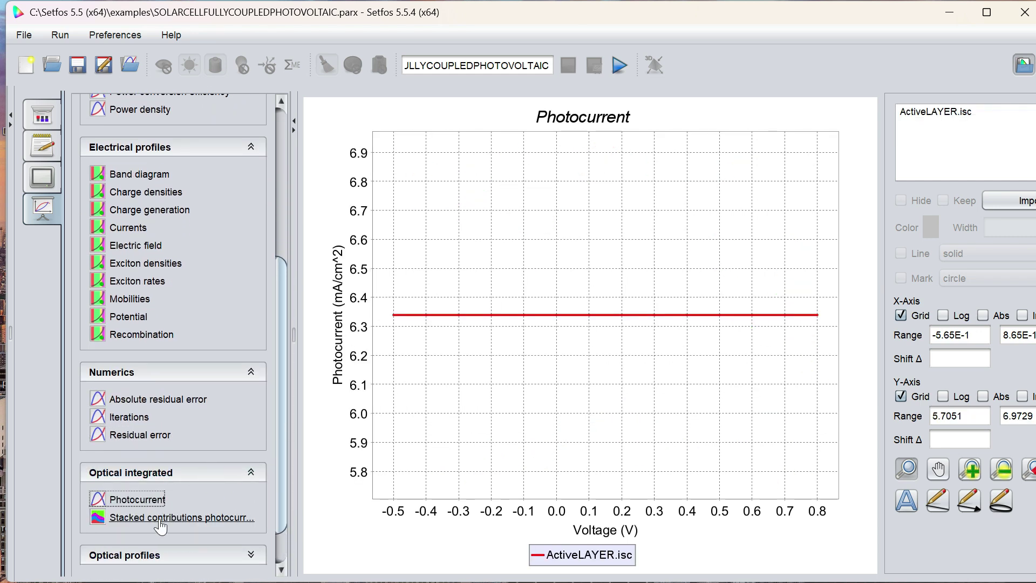
pyautogui.press('Down')
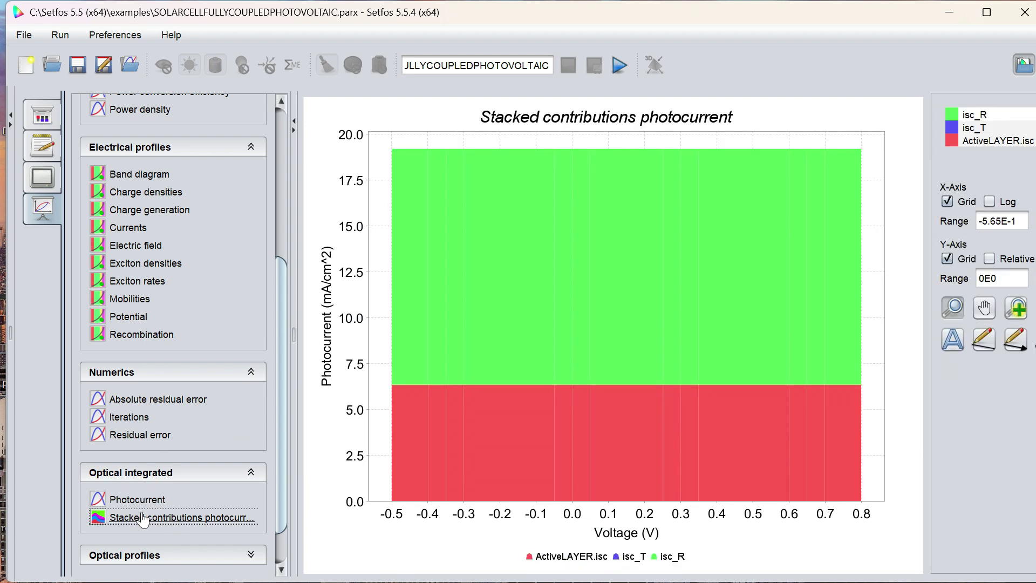
# - Examine the optical profiles: absorption profile, energy flux, illumination spectral absorption, phase, refractive index and white spectral absorption
pyautogui.scroll(-2, 276, 455)
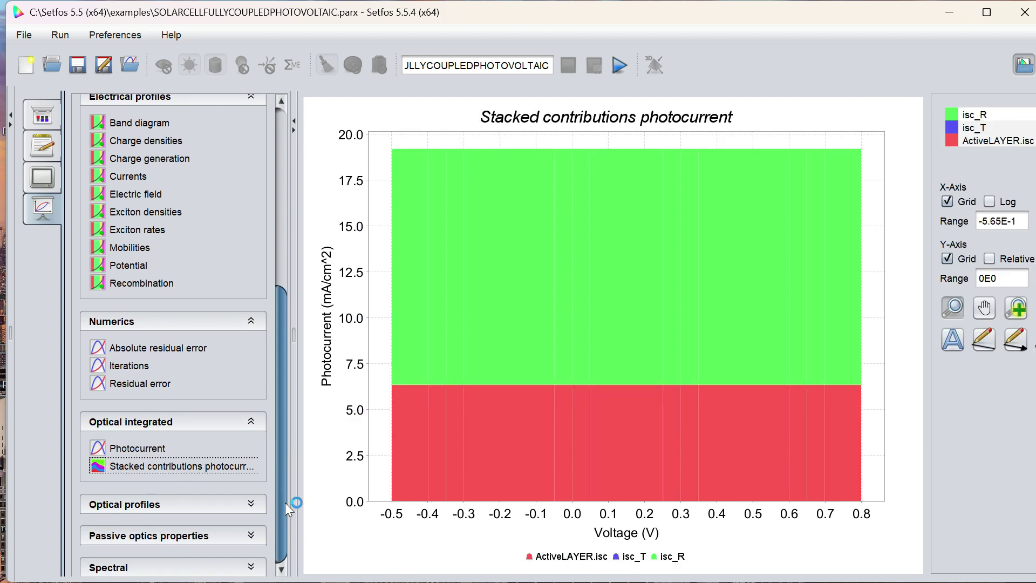
pyautogui.click(167, 506)
pyautogui.click(160, 530)
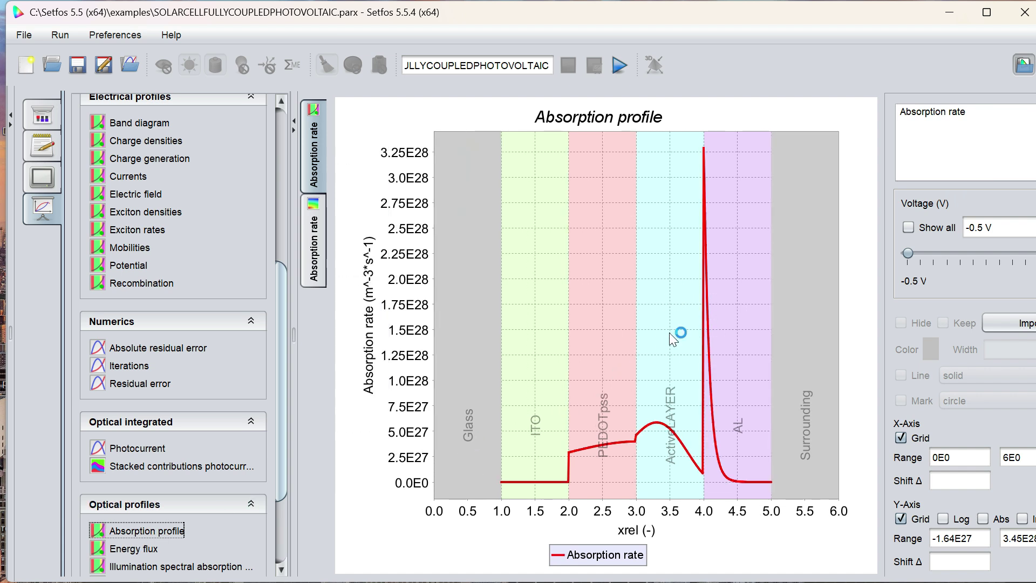
pyautogui.click(134, 550)
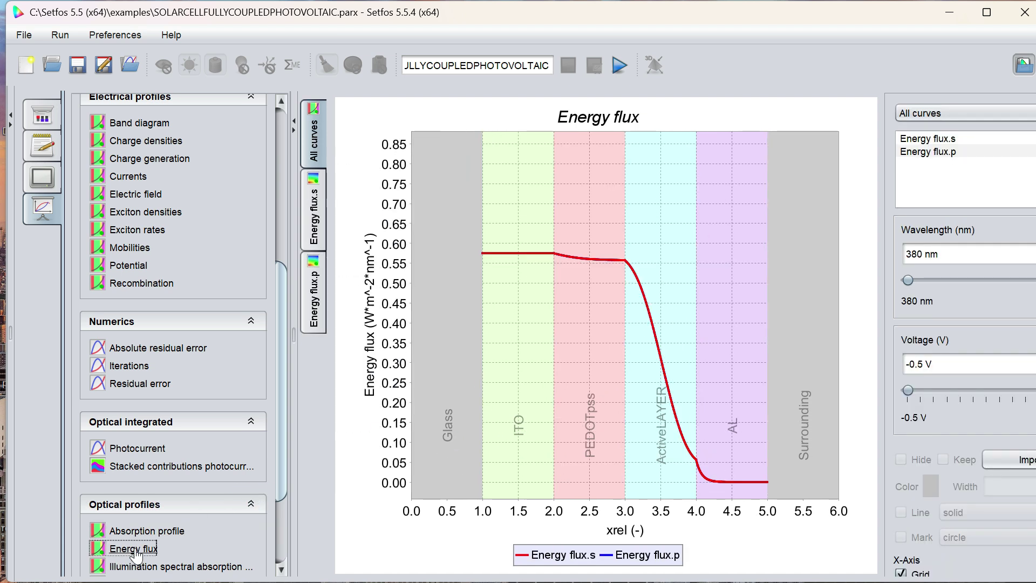
pyautogui.click(200, 567)
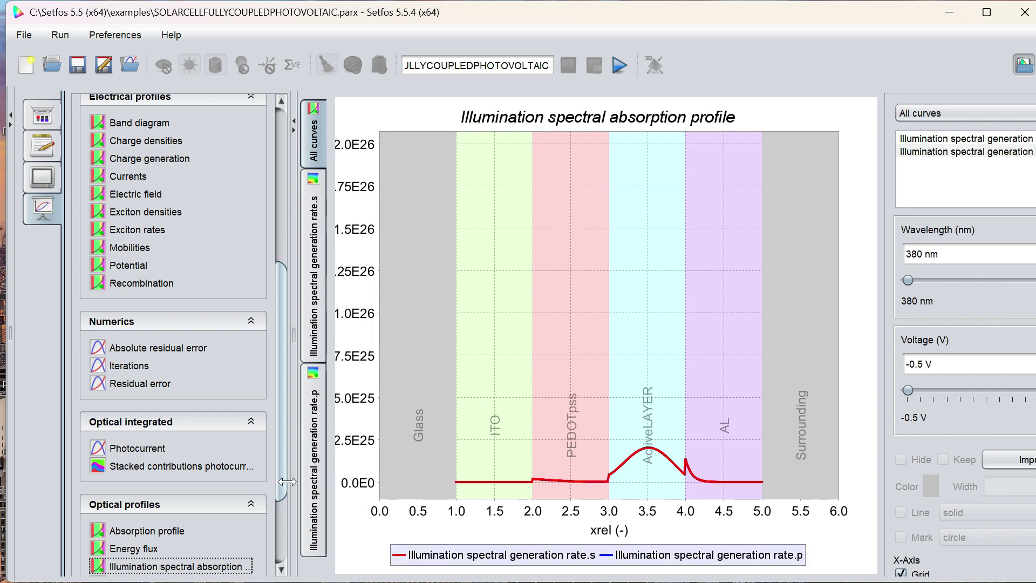
pyautogui.scroll(-4, 273, 480)
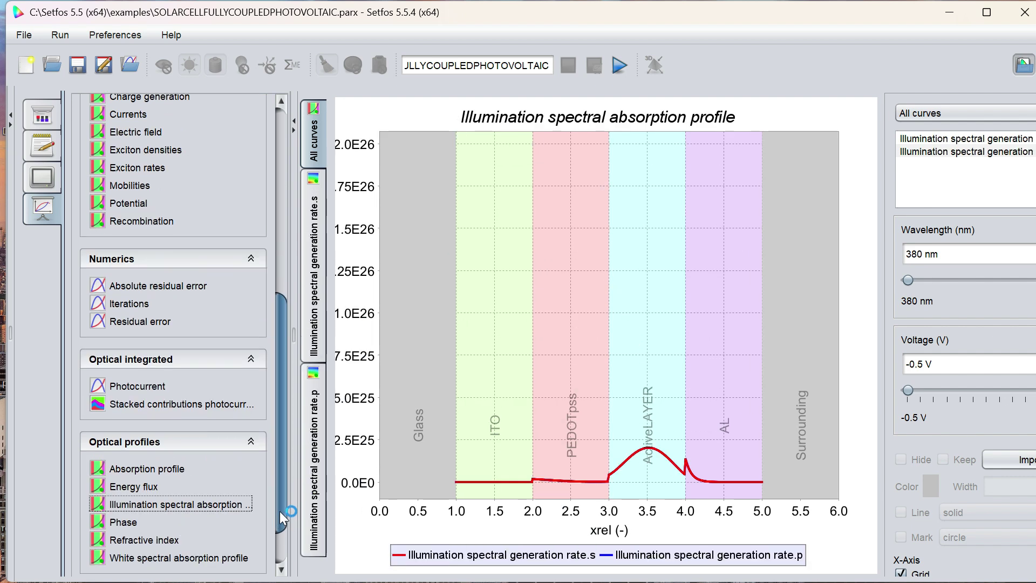
pyautogui.click(139, 467)
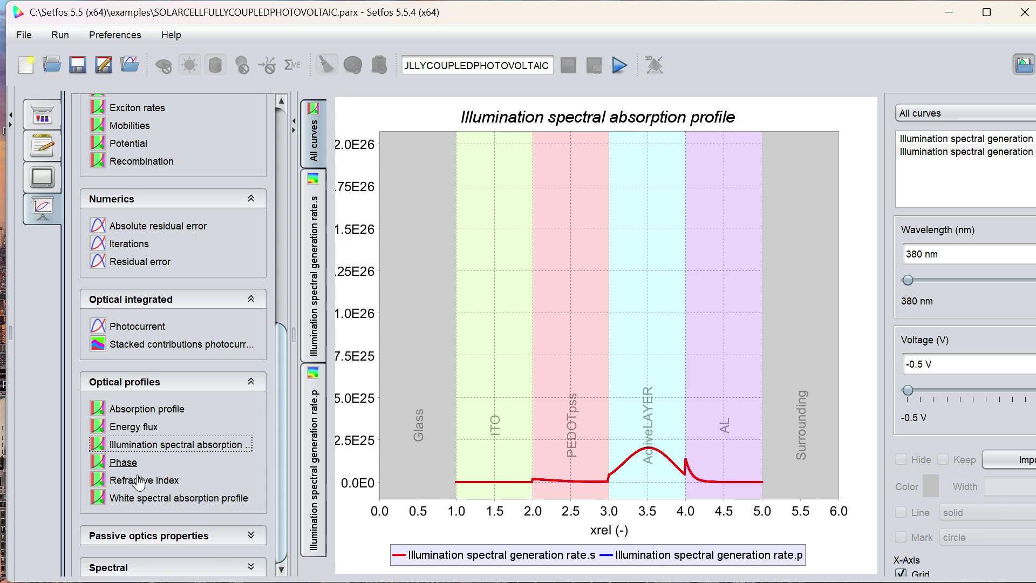
pyautogui.click(134, 488)
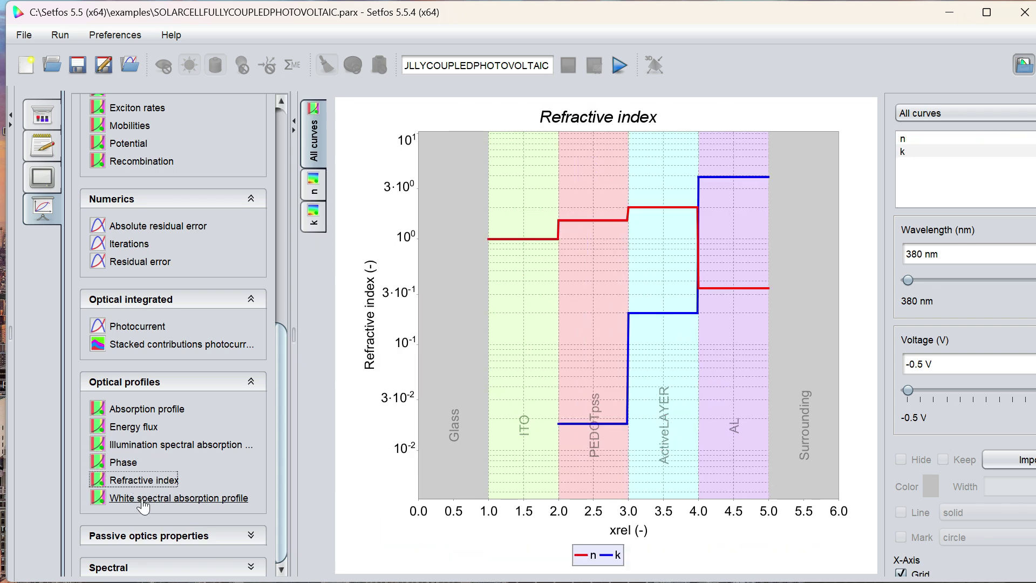
pyautogui.click(144, 501)
# - Examine the passive optics results, covering CIE xy, CRI, R,T @ 460 nm, reflected and transmitted color, solar absorptance and eye-integrated reflectance
pyautogui.click(205, 536)
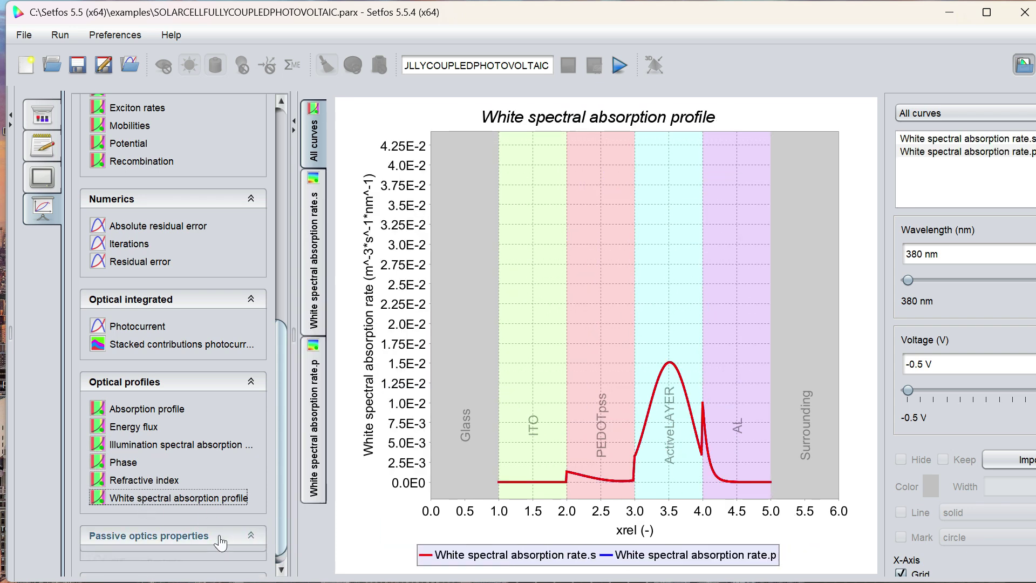
pyautogui.click(156, 562)
pyautogui.moveTo(280, 486); pyautogui.dragTo(280, 559)
pyautogui.click(148, 423)
pyautogui.click(147, 440)
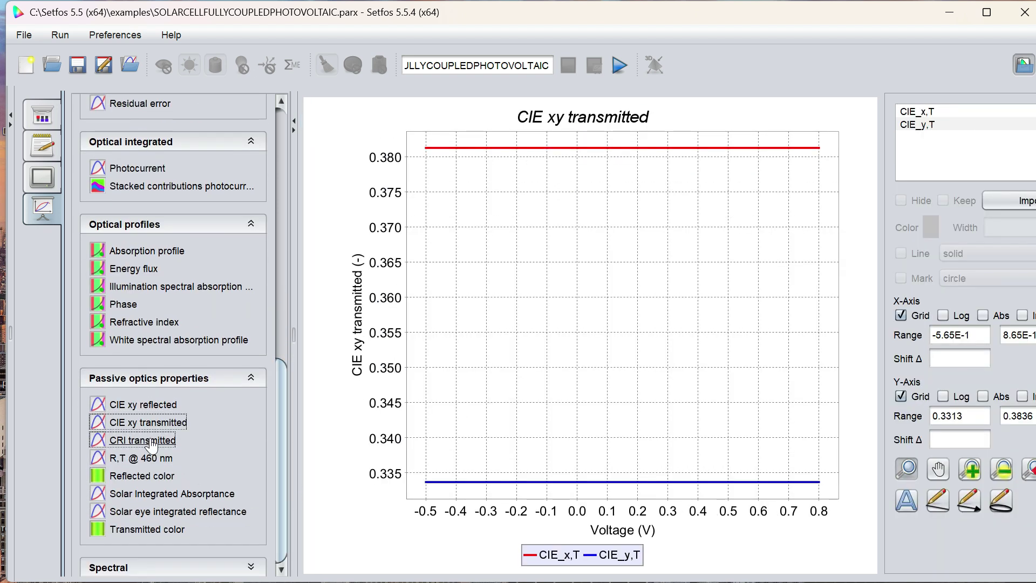
pyautogui.click(151, 462)
pyautogui.click(150, 476)
pyautogui.click(158, 494)
pyautogui.click(161, 512)
pyautogui.click(147, 530)
# - Examine the spectral results: absorptance, layer absorptances, reflectance, stacked contributions and transmittance
pyautogui.click(220, 565)
pyautogui.moveTo(281, 507); pyautogui.dragTo(279, 556)
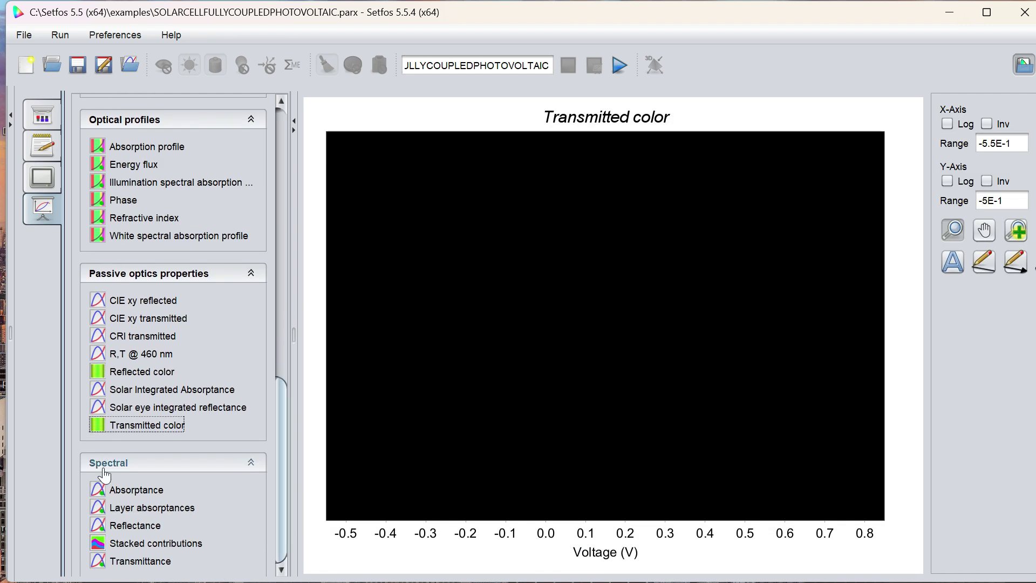
pyautogui.click(133, 489)
pyautogui.click(148, 507)
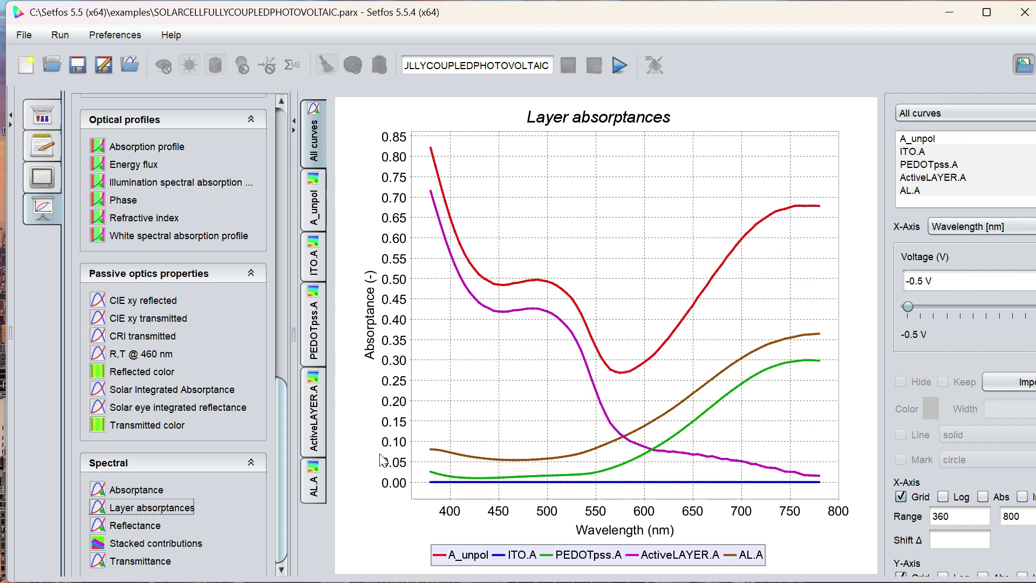
pyautogui.click(140, 527)
pyautogui.click(163, 544)
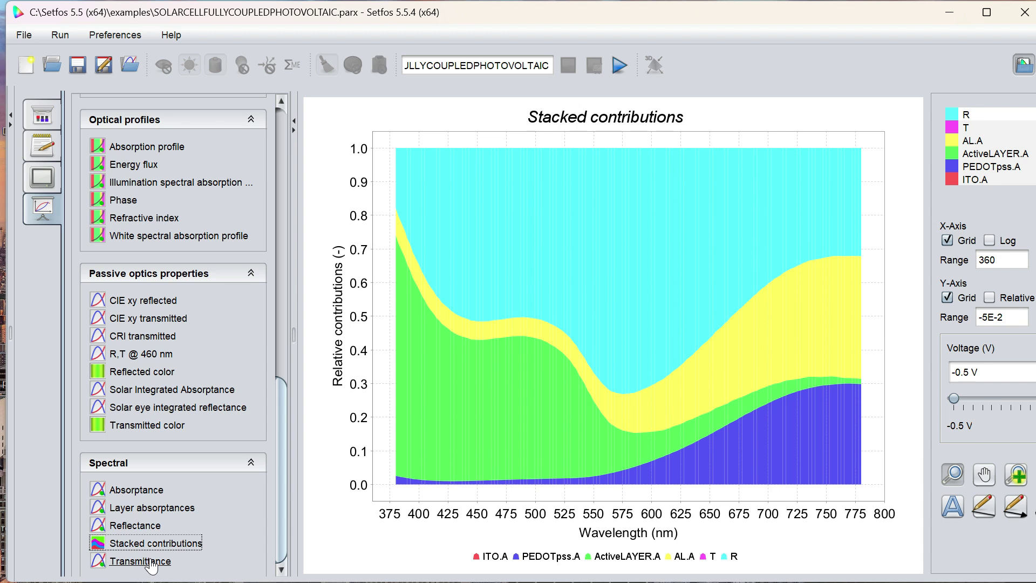
pyautogui.click(143, 561)
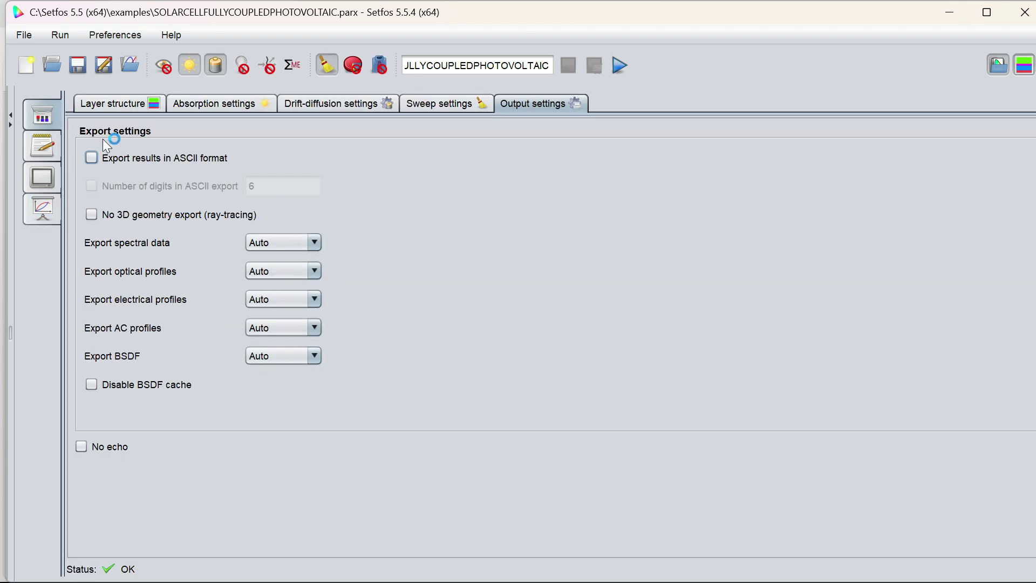
# - Review the layer structure of the device and open the simulation's script text
pyautogui.click(112, 103)
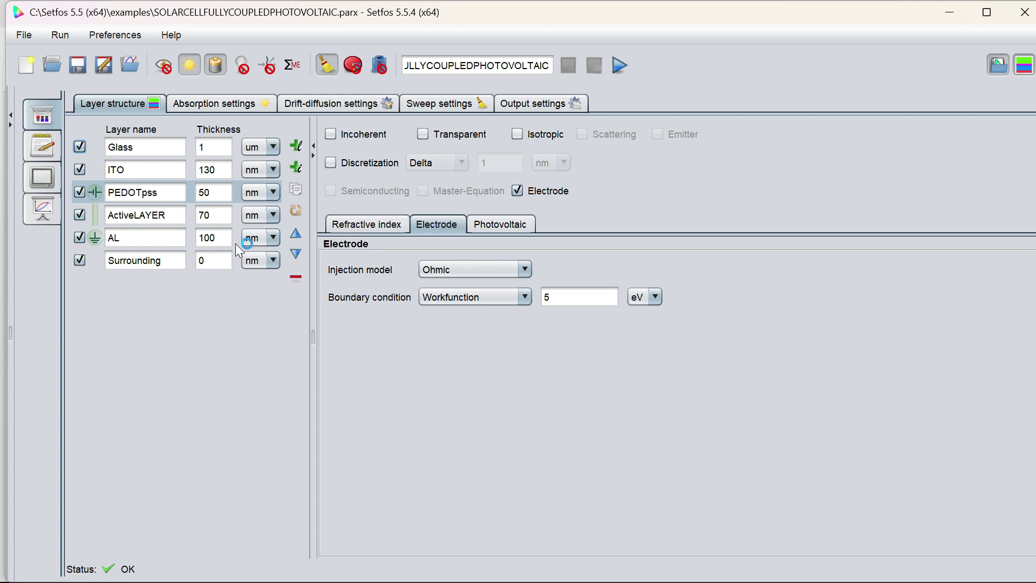
pyautogui.click(47, 211)
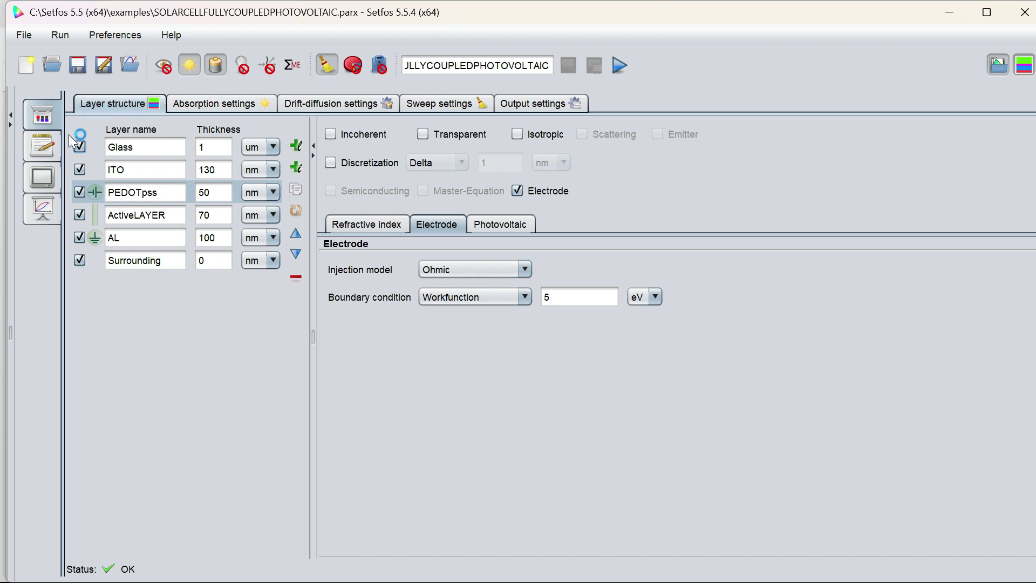
pyautogui.click(48, 141)
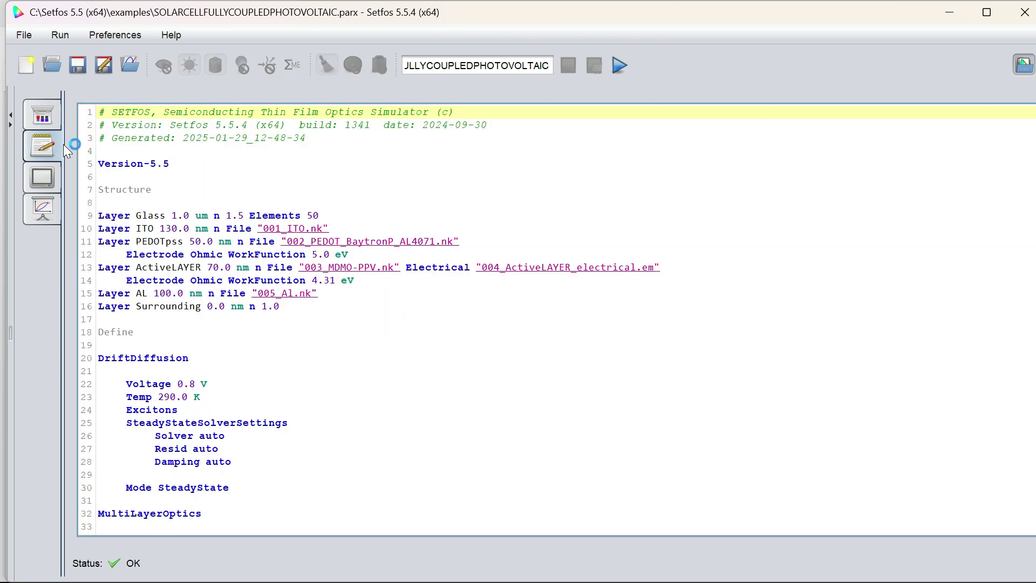